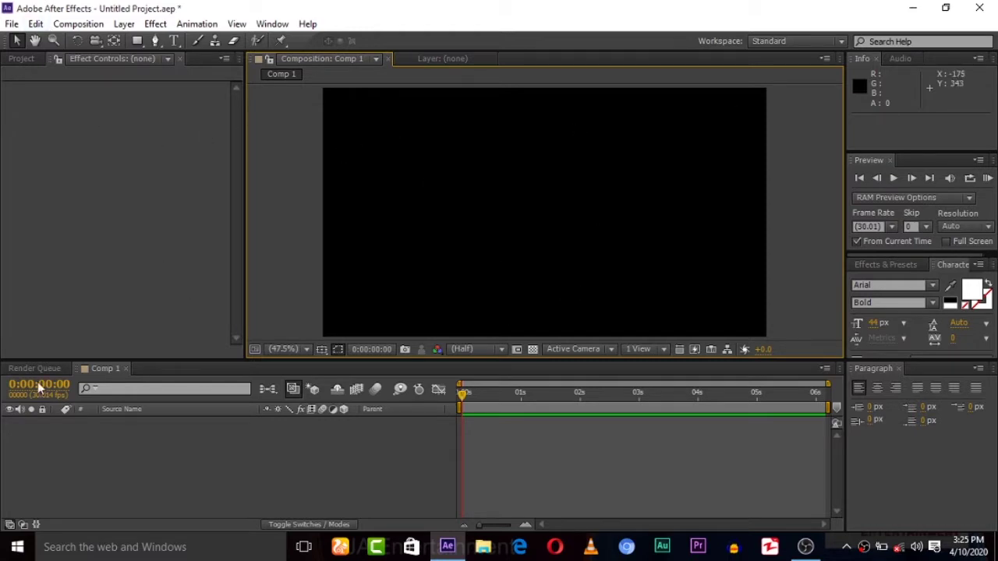
# Step: Add a 1280×720 black solid layer to Comp 1 and pick the Horizontal Type Tool
pyautogui.rightClick(4, 500)
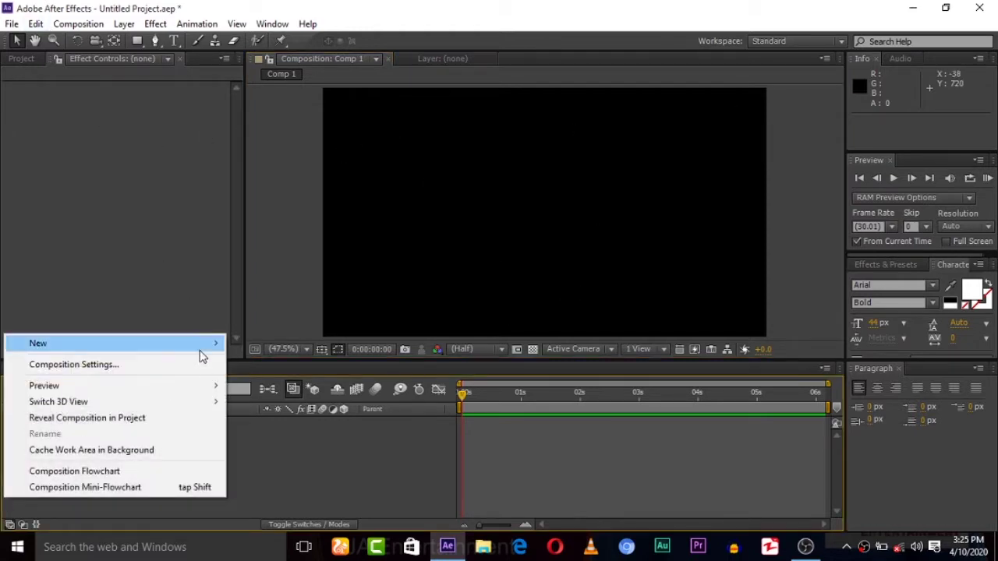
pyautogui.moveTo(200, 350)
pyautogui.click(267, 382)
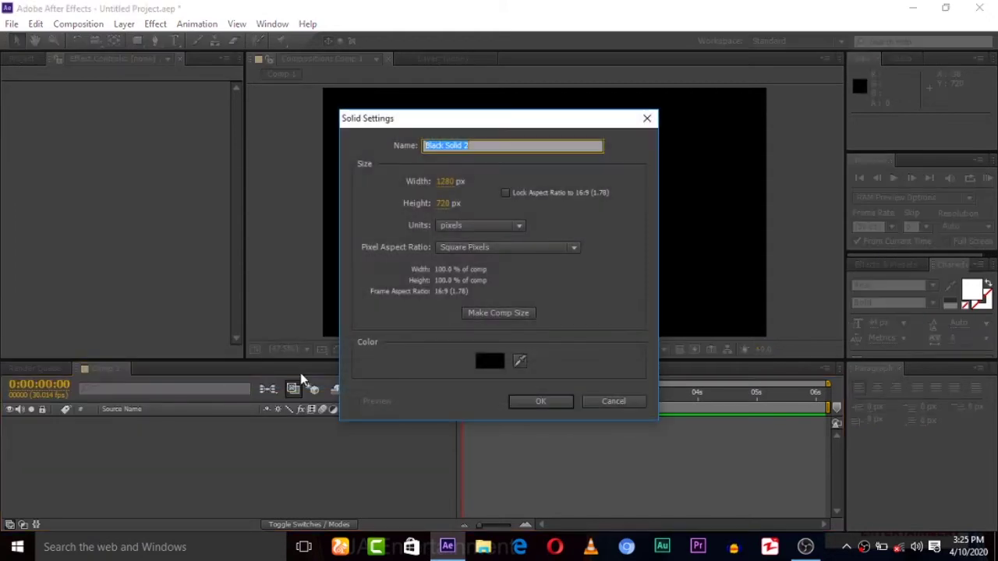
pyautogui.click(535, 402)
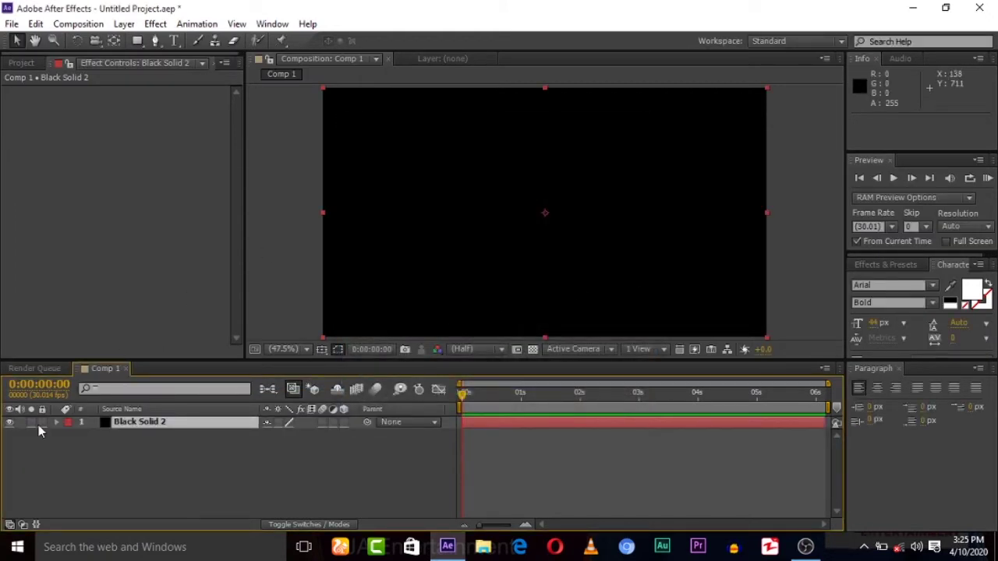
pyautogui.click(173, 42)
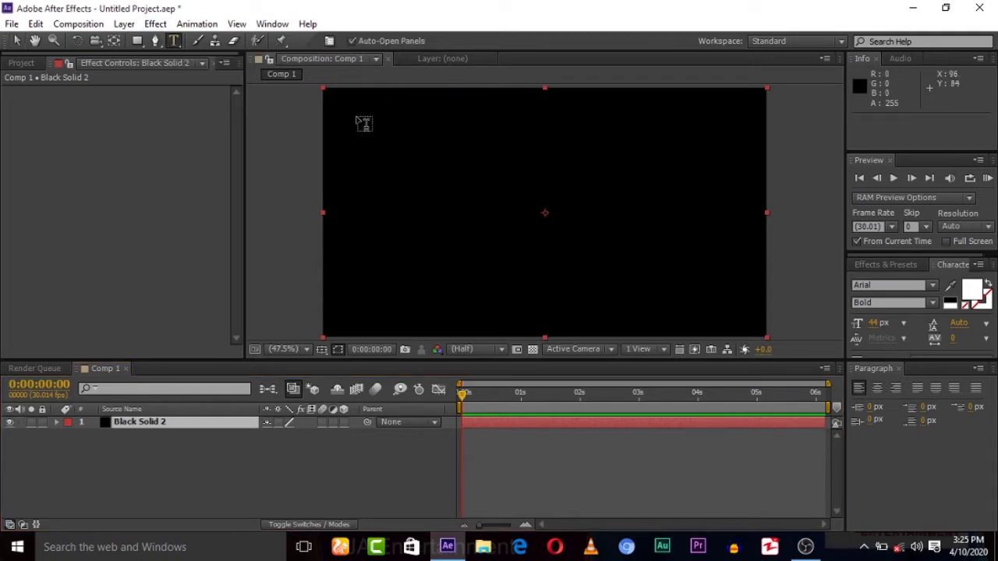
# Step: Create a 'JA Entertainment' title at 107 px and centre it in the frame
pyautogui.moveTo(357, 117)
pyautogui.mouseDown()
pyautogui.moveTo(549, 290)
pyautogui.moveTo(743, 304)
pyautogui.mouseUp()
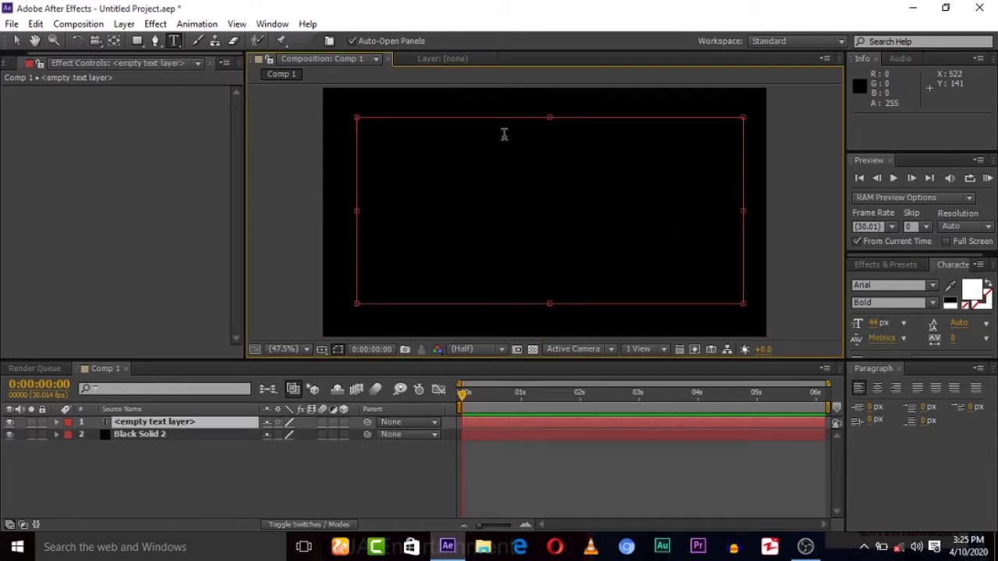
pyautogui.write('J')
pyautogui.write('A Ente')
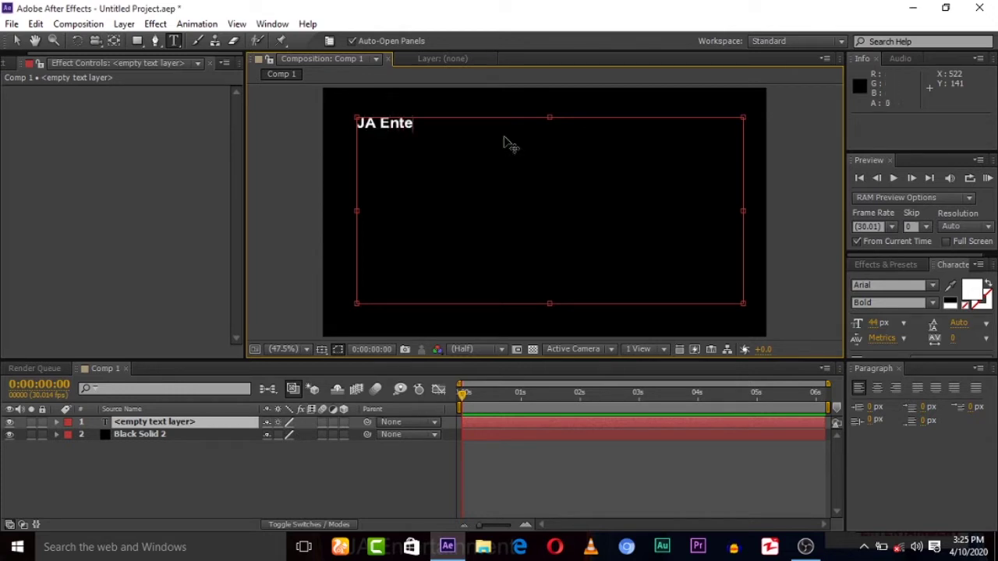
pyautogui.write('rtainm')
pyautogui.write('ent')
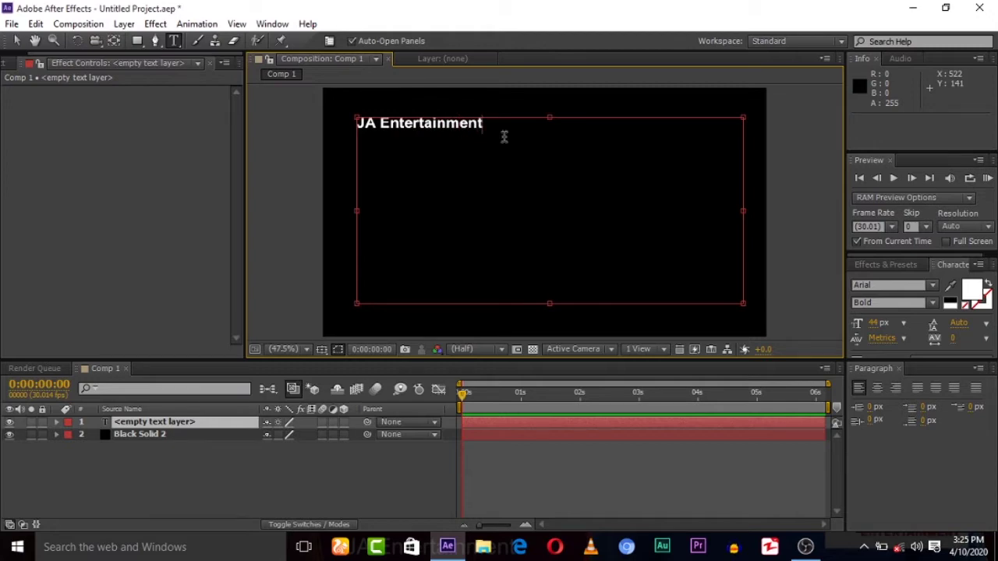
pyautogui.hotkey('ctrl', 's')
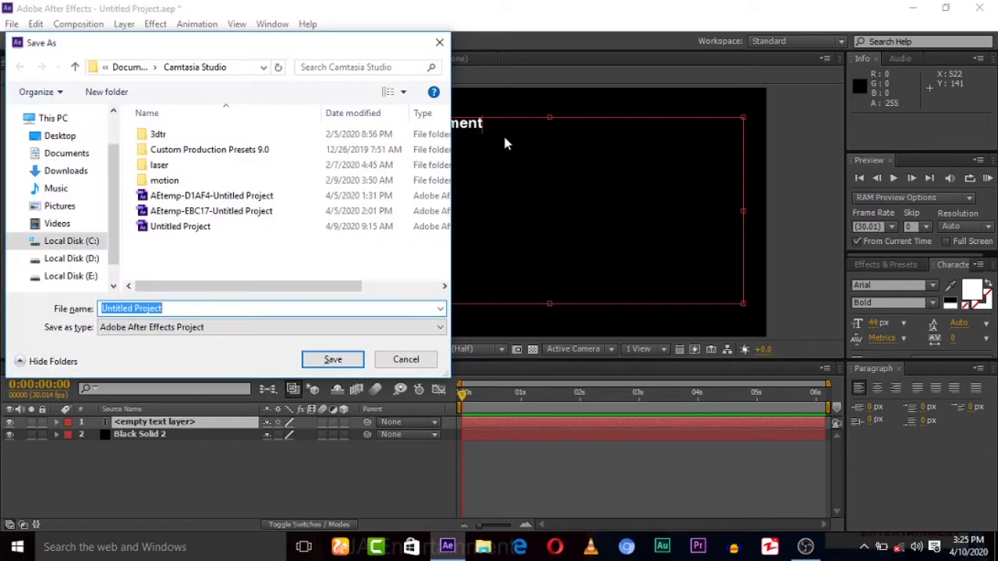
pyautogui.click(439, 42)
pyautogui.hotkey('ctrl', 'a')
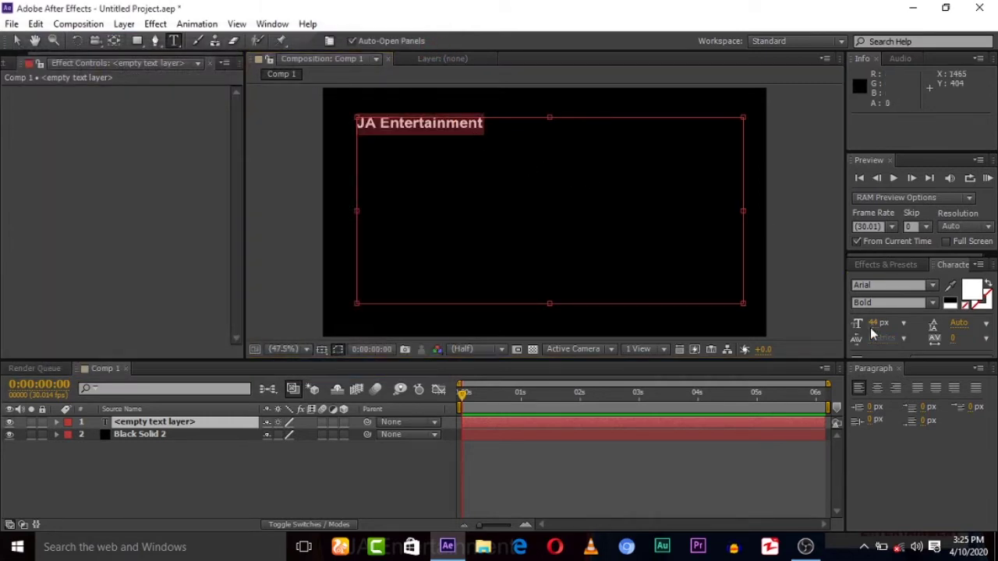
pyautogui.moveTo(877, 323); pyautogui.dragTo(912, 324)
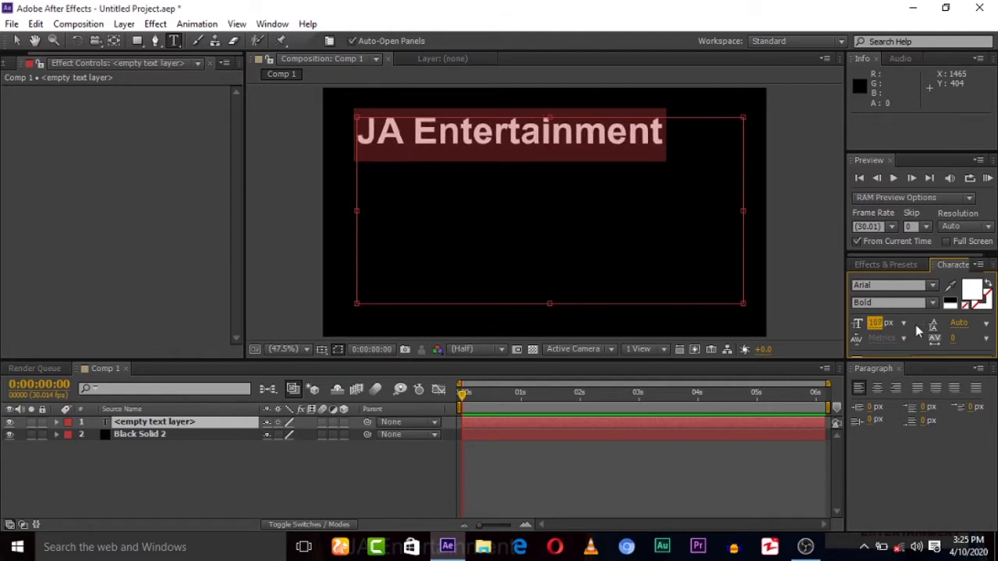
pyautogui.moveTo(590, 250); pyautogui.dragTo(617, 316)
pyautogui.doubleClick(623, 317)
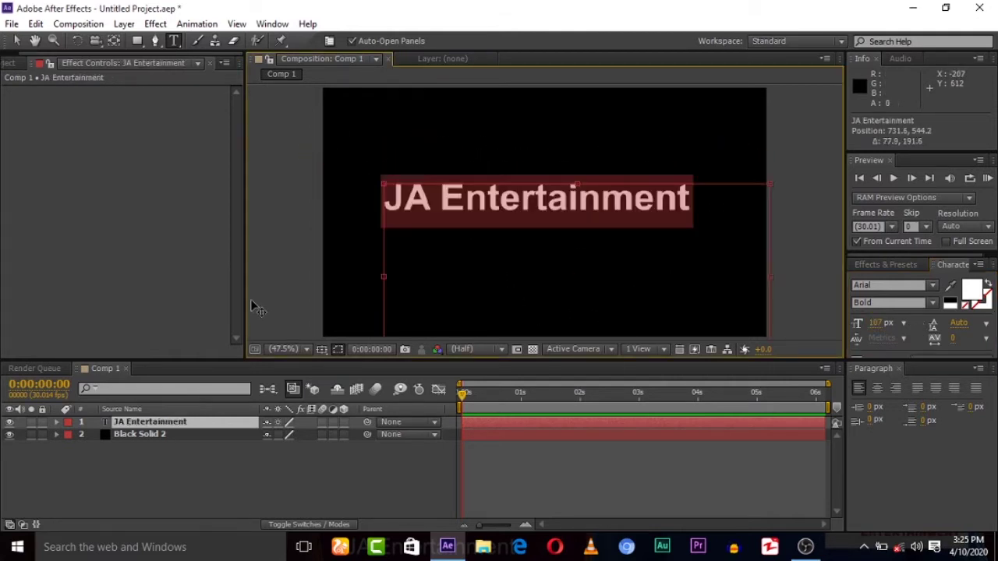
# Step: Hide the JA Entertainment layer and move Black Solid 2 above it
pyautogui.click(139, 436)
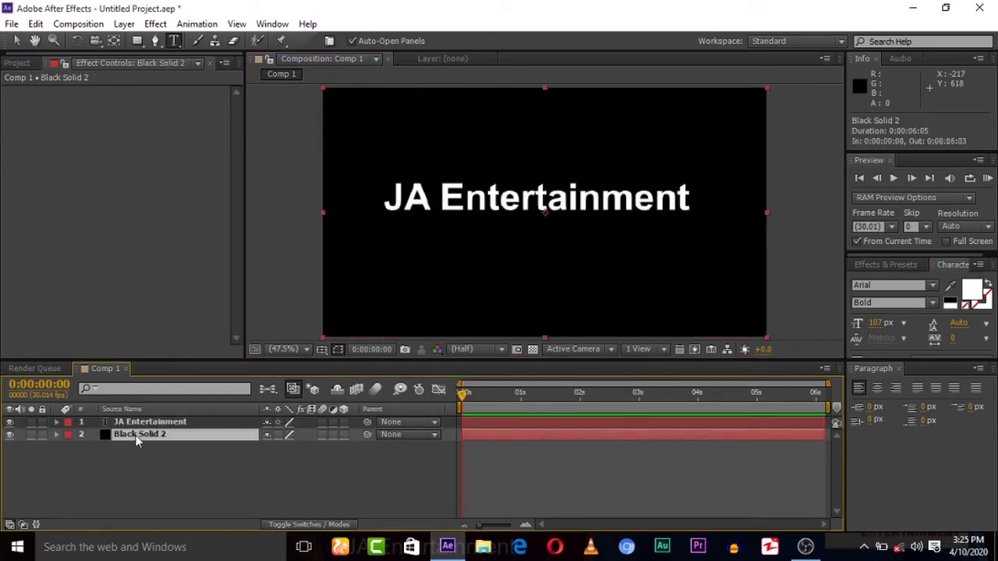
pyautogui.click(9, 422)
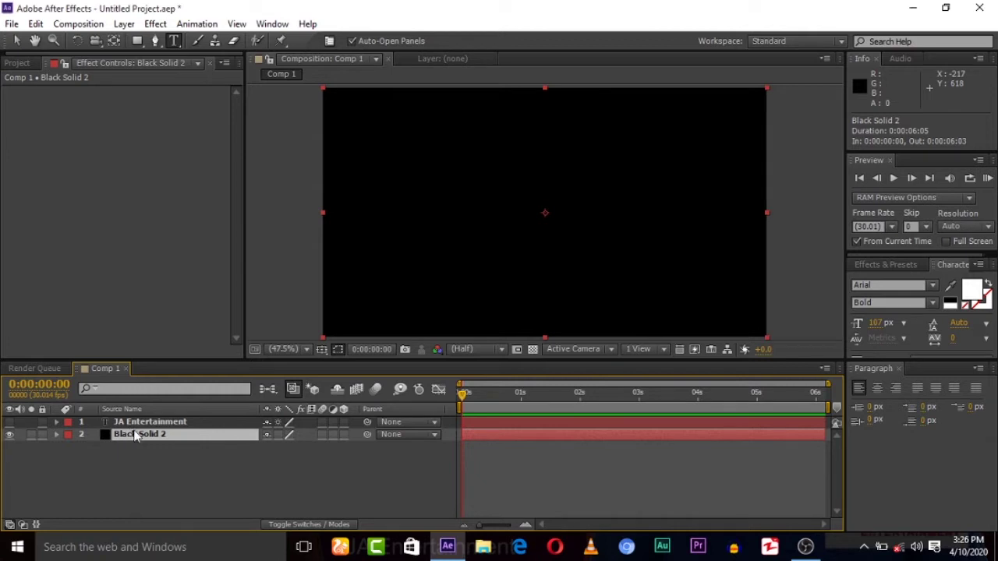
pyautogui.moveTo(125, 436); pyautogui.dragTo(128, 419)
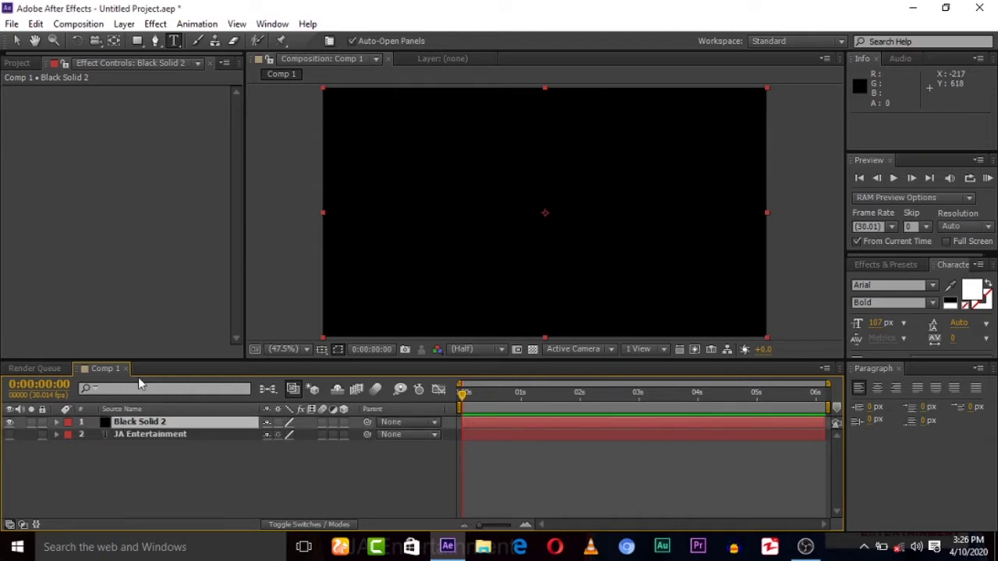
# Step: Apply the Video Copilot Element effect to Black Solid 2, then close its Scene Setup
pyautogui.click(155, 24)
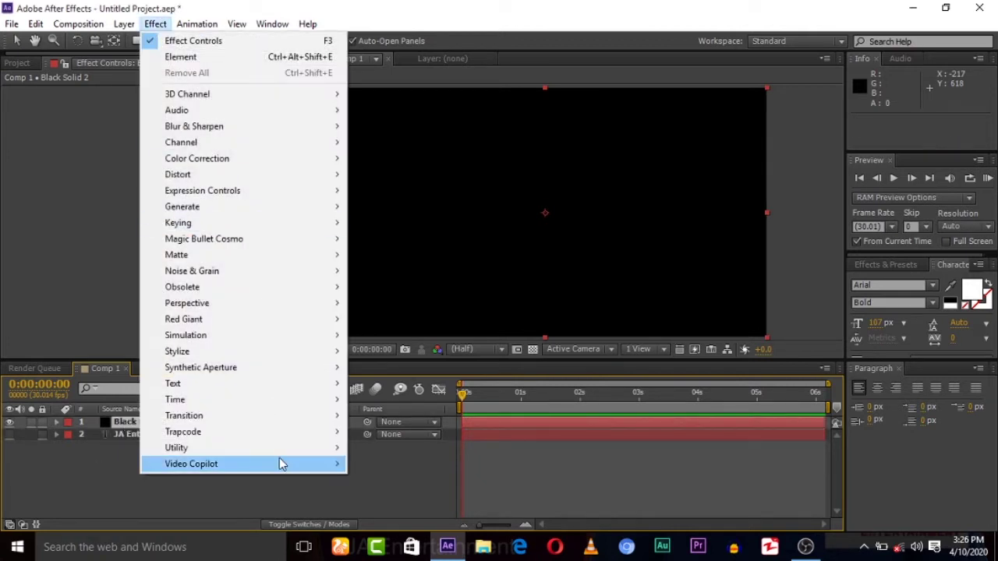
pyautogui.moveTo(280, 464)
pyautogui.click(371, 468)
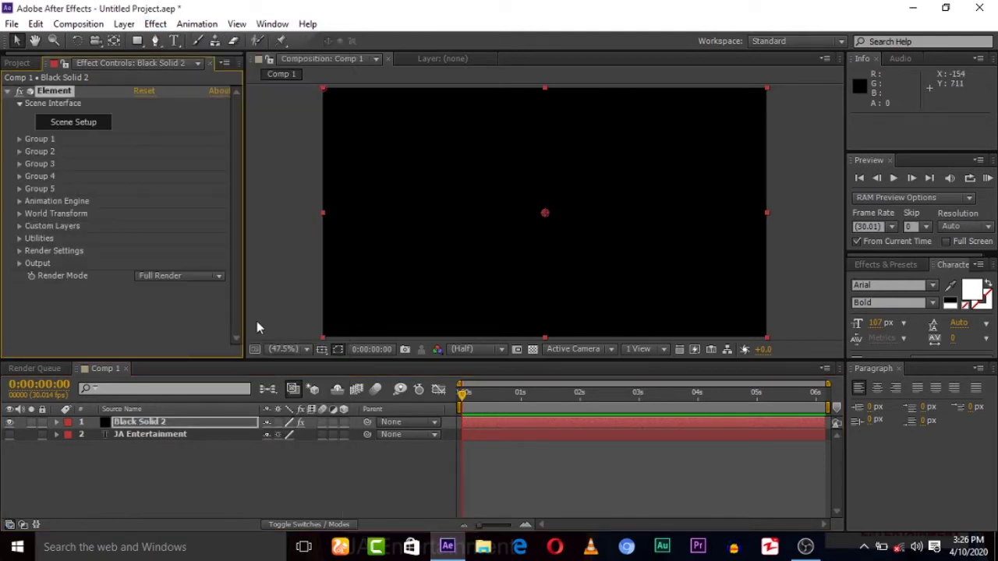
pyautogui.click(78, 124)
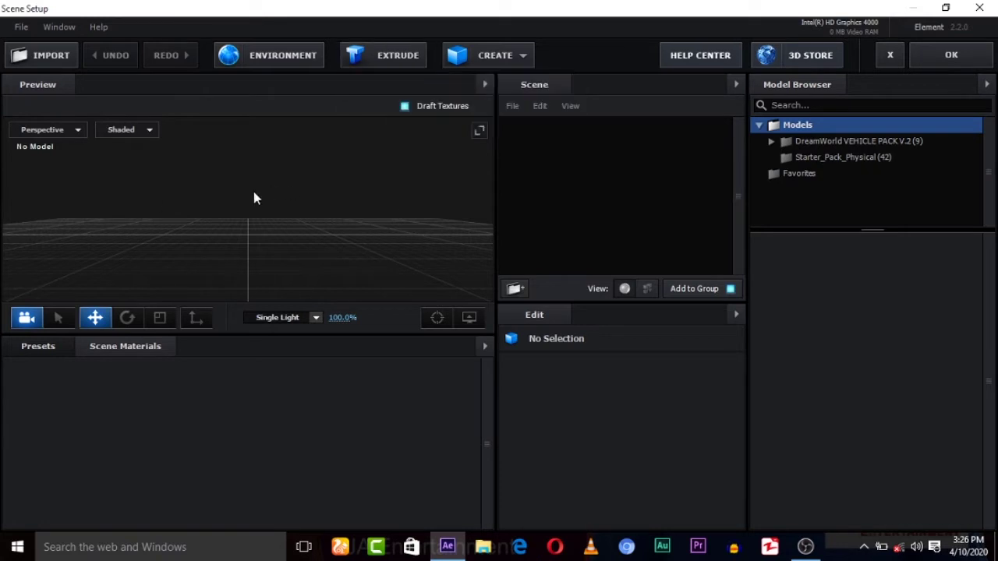
pyautogui.moveTo(254, 198)
pyautogui.mouseDown()
pyautogui.moveTo(275, 215)
pyautogui.moveTo(369, 221)
pyautogui.moveTo(382, 195)
pyautogui.mouseUp()
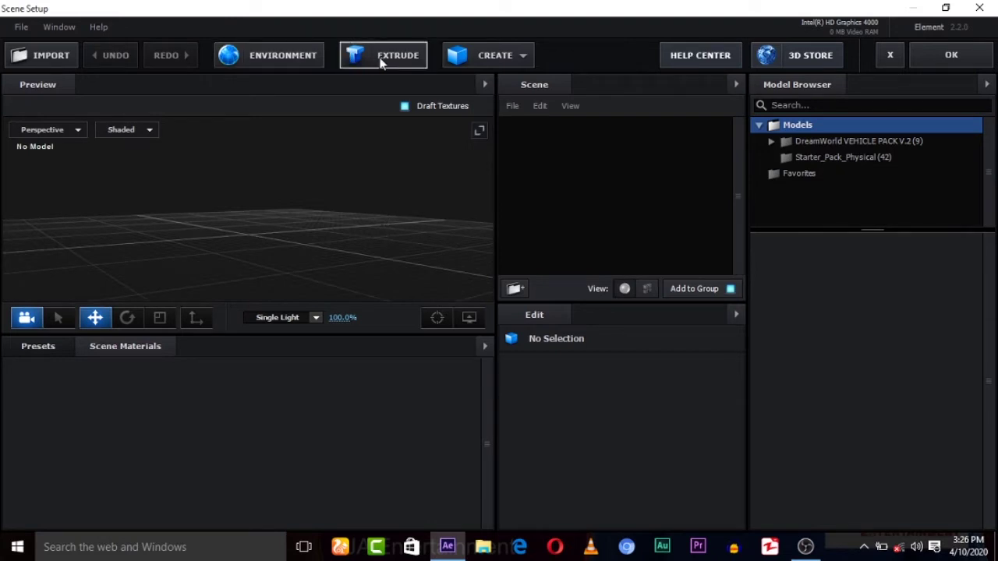
pyautogui.click(889, 56)
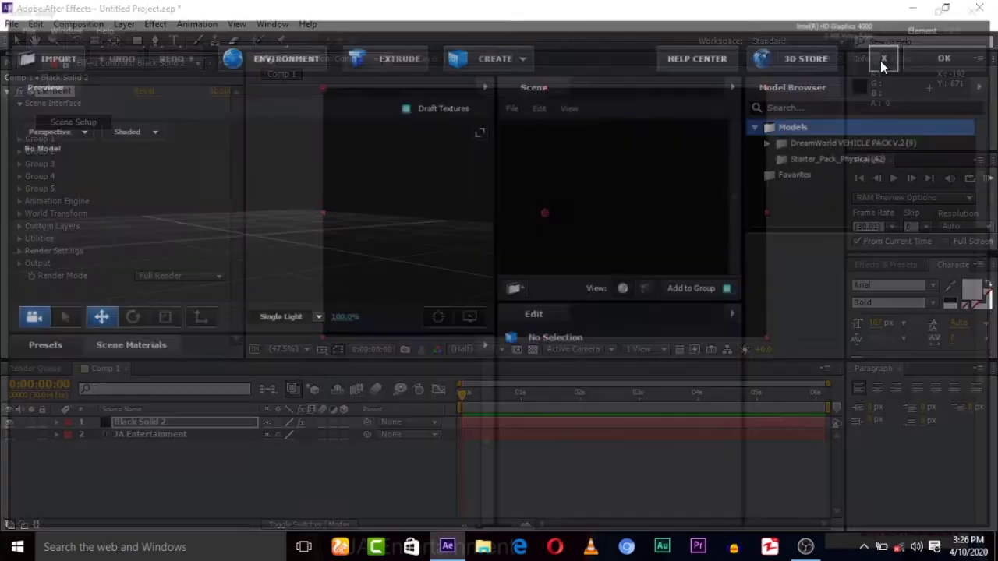
# Step: Set Element's Custom Text and Masks Path Layer 1 to JA Entertainment
pyautogui.click(18, 226)
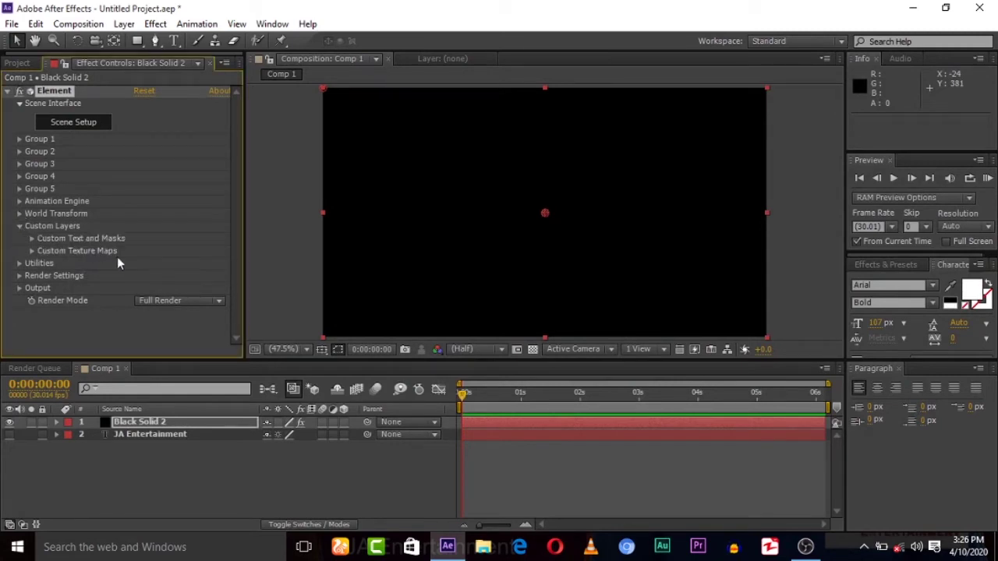
pyautogui.click(32, 239)
pyautogui.click(145, 181)
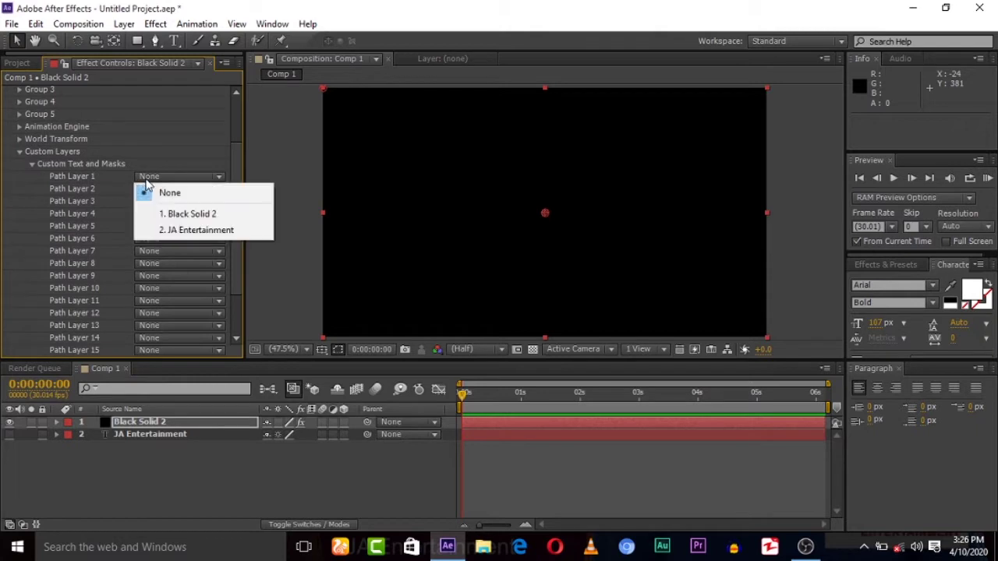
pyautogui.click(190, 231)
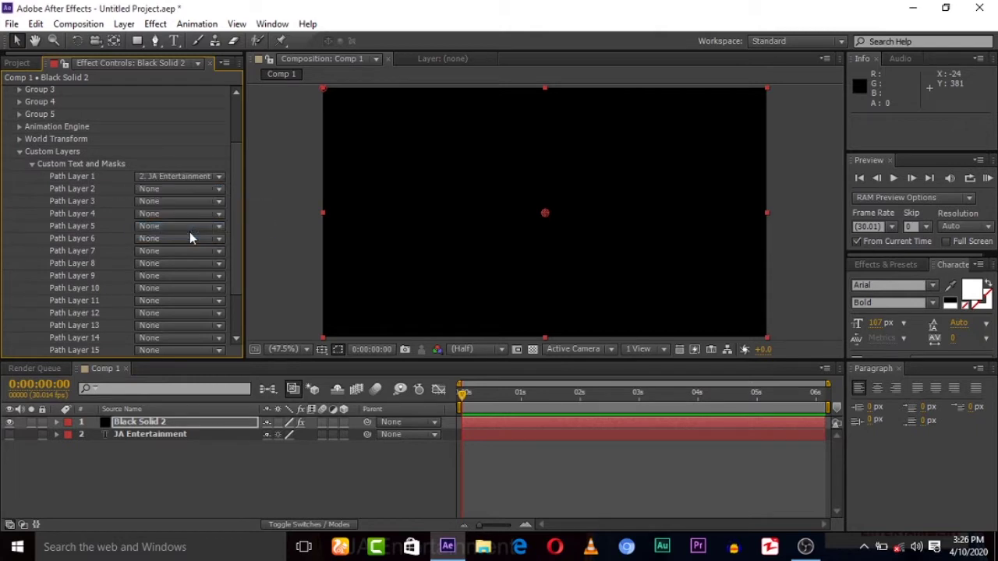
pyautogui.click(20, 153)
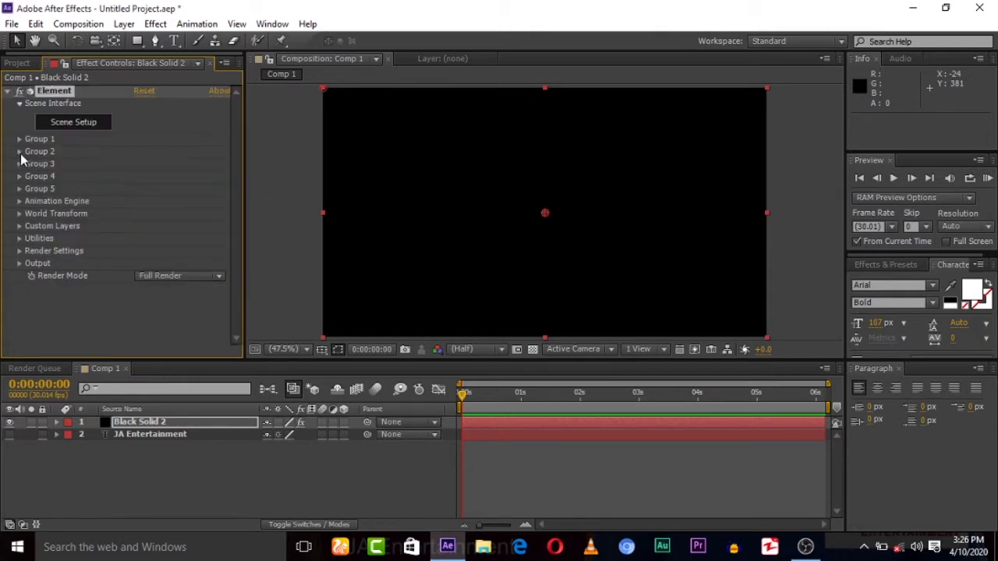
# Step: Extrude the JA Entertainment path into a 3D model and browse the Physical material presets
pyautogui.click(59, 127)
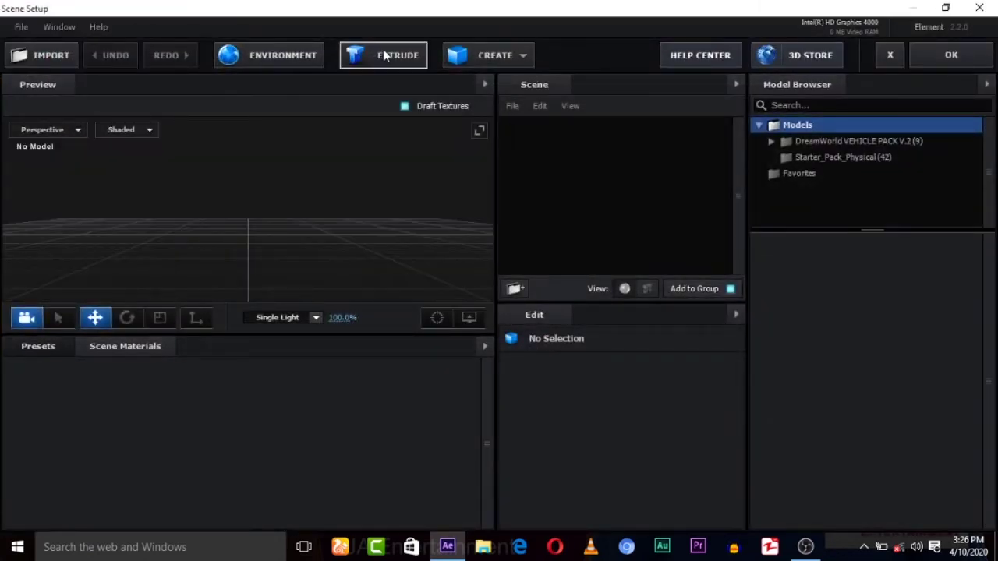
pyautogui.click(384, 51)
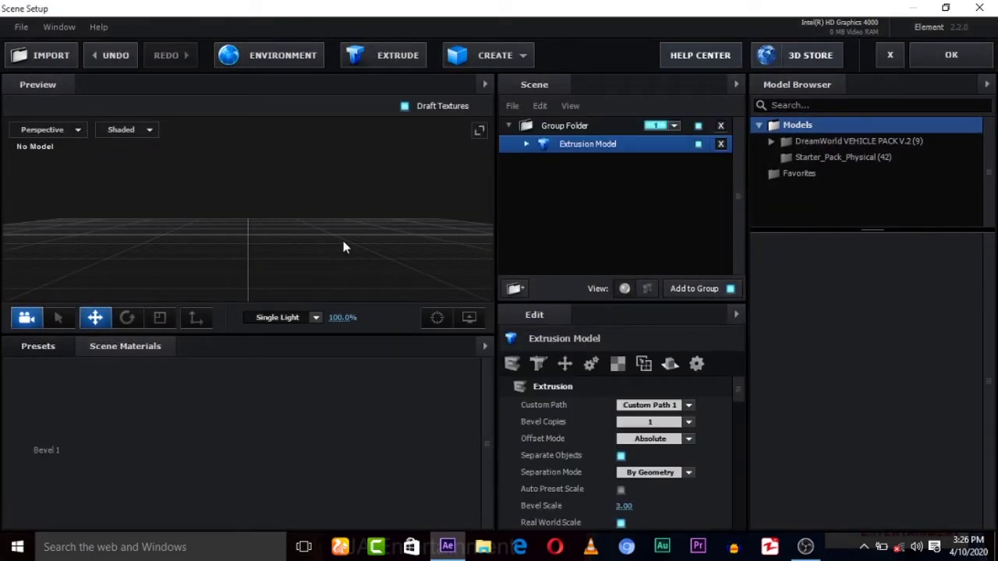
pyautogui.moveTo(337, 270)
pyautogui.mouseDown()
pyautogui.moveTo(318, 255)
pyautogui.moveTo(383, 288)
pyautogui.moveTo(356, 283)
pyautogui.mouseUp()
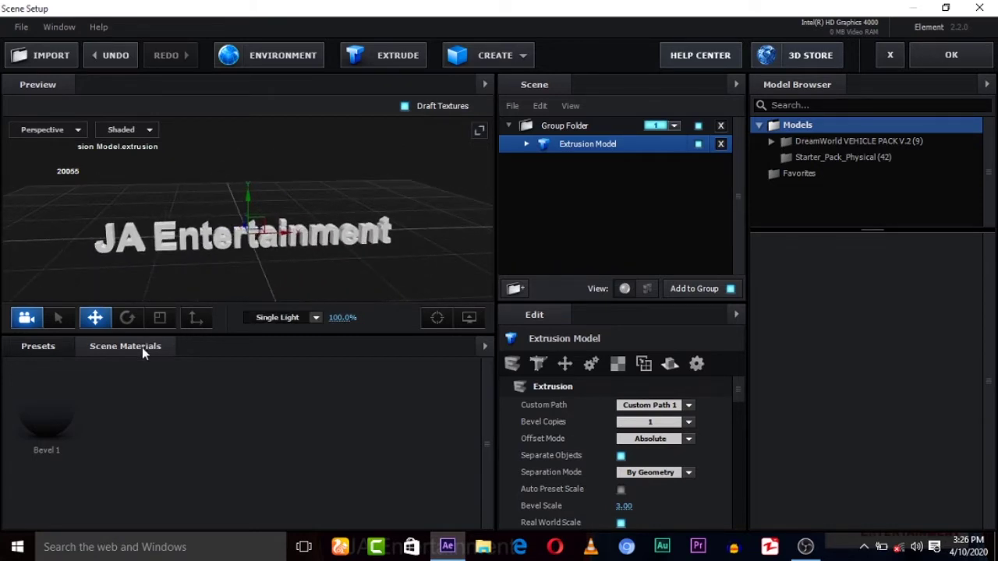
pyautogui.click(55, 349)
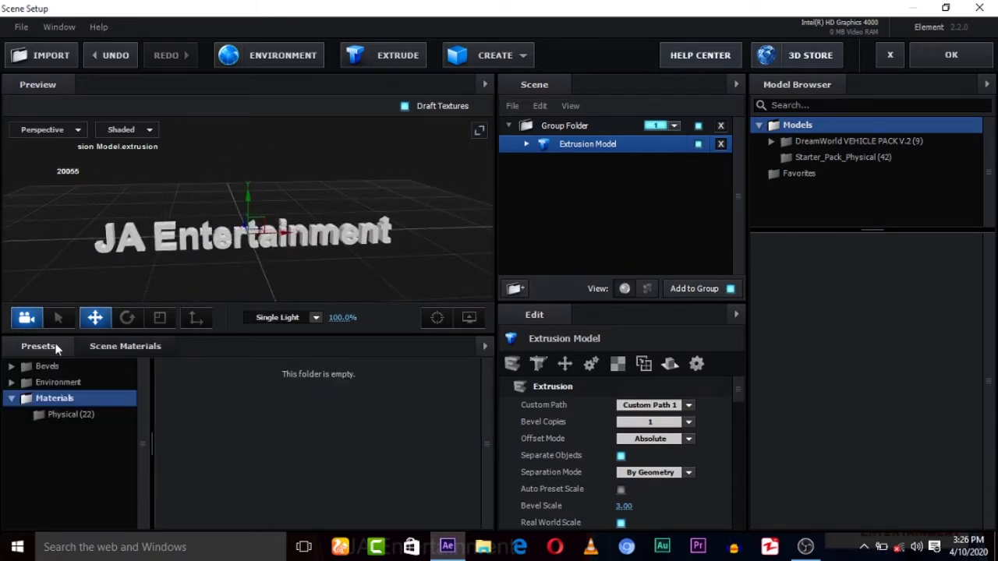
pyautogui.click(81, 413)
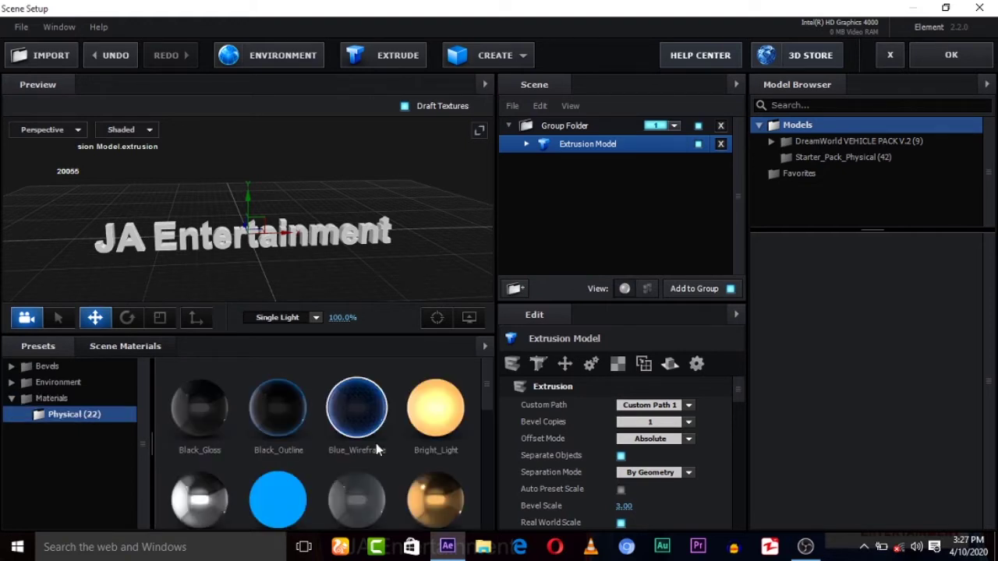
pyautogui.moveTo(488, 403); pyautogui.dragTo(487, 414)
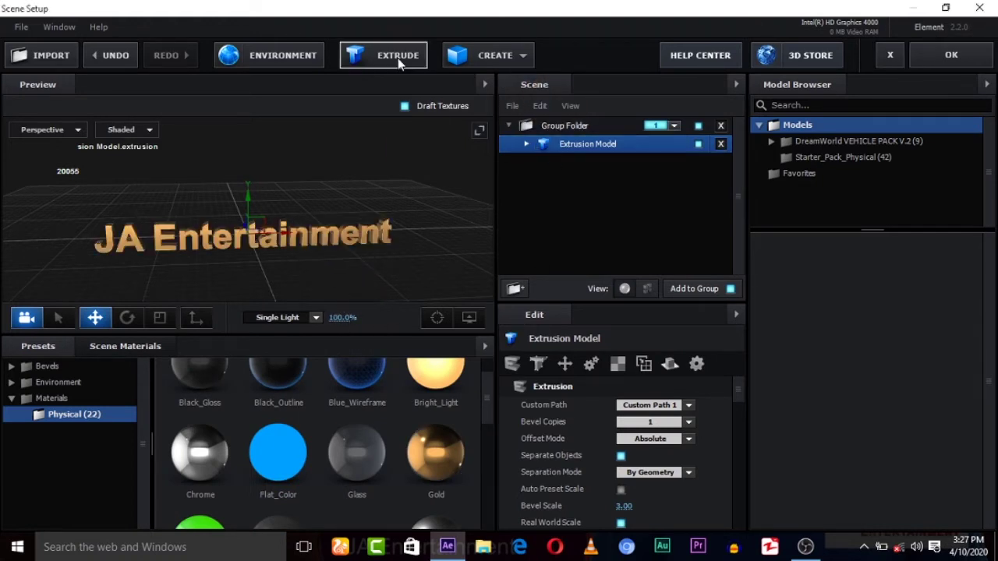
# Step: Load Basic_2K_11 as the environment texture and close Scene Setup
pyautogui.click(275, 51)
pyautogui.click(640, 178)
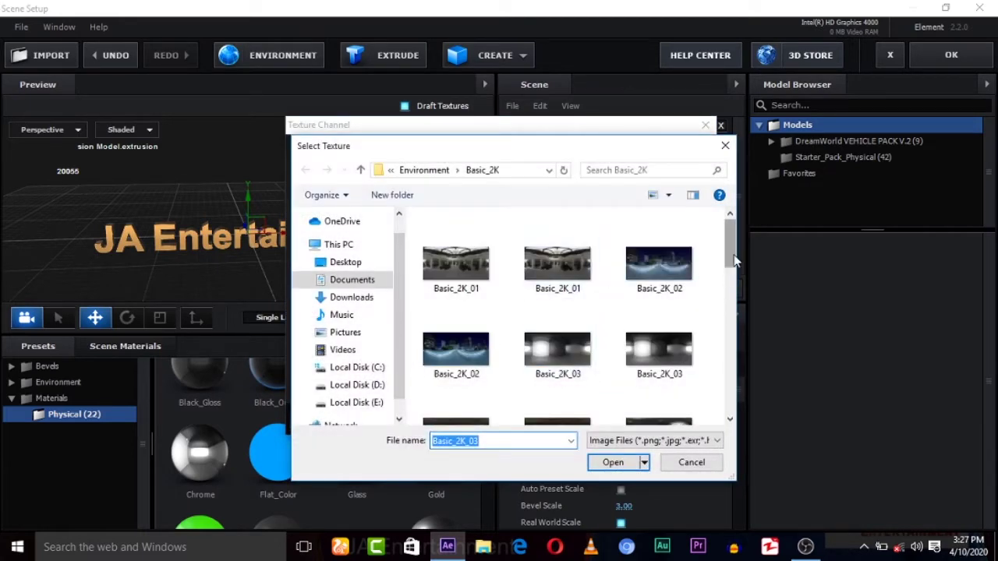
pyautogui.moveTo(730, 257)
pyautogui.mouseDown()
pyautogui.moveTo(739, 392)
pyautogui.moveTo(739, 384)
pyautogui.mouseUp()
pyautogui.doubleClick(456, 308)
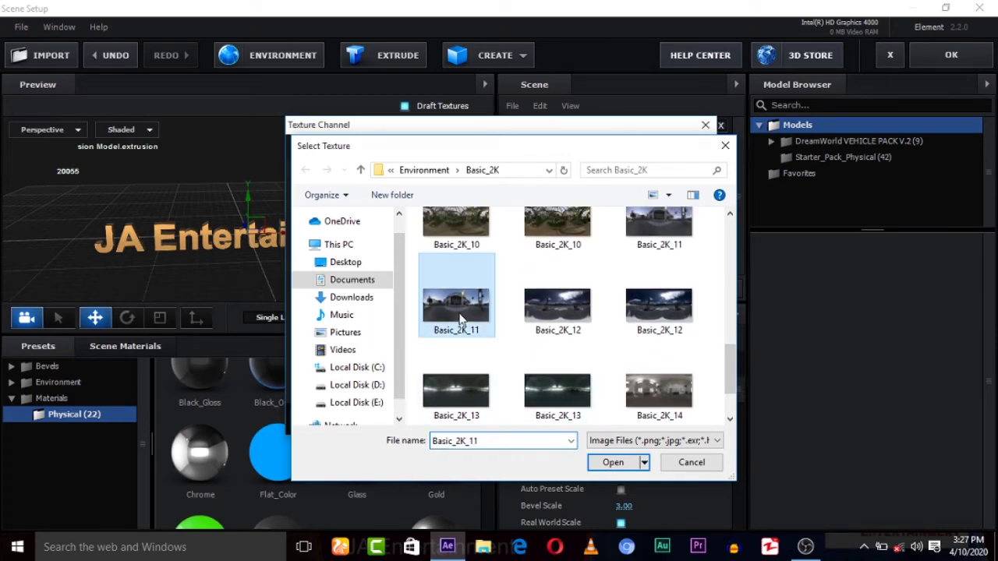
pyautogui.click(668, 418)
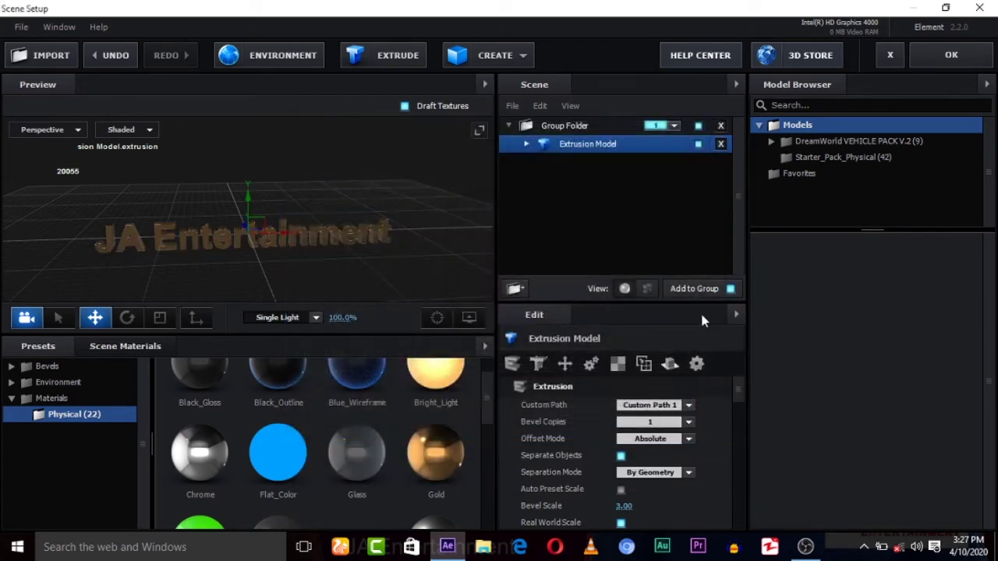
pyautogui.click(936, 55)
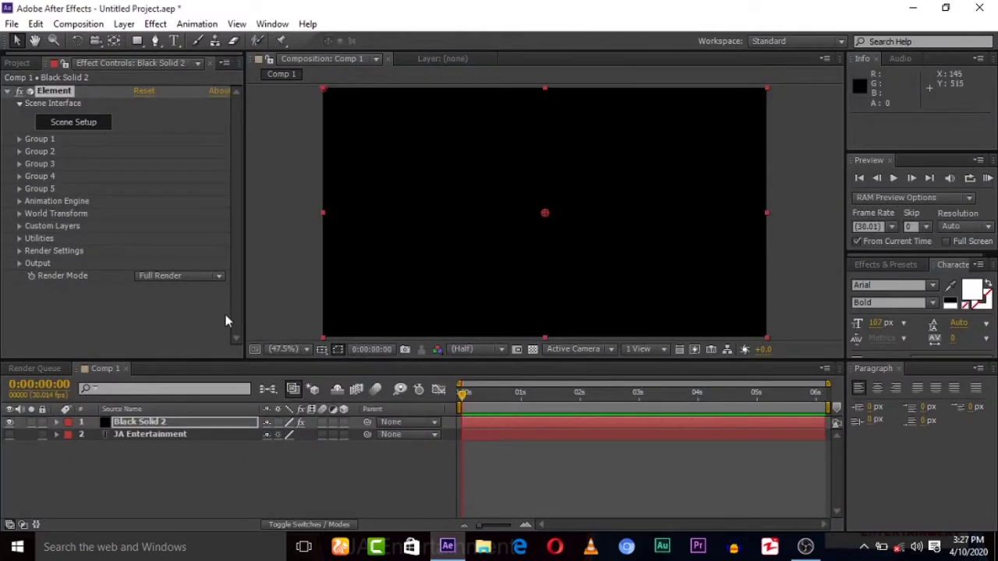
# Step: Create a Group 1 Null through Group Utilities and shift it left
pyautogui.click(19, 140)
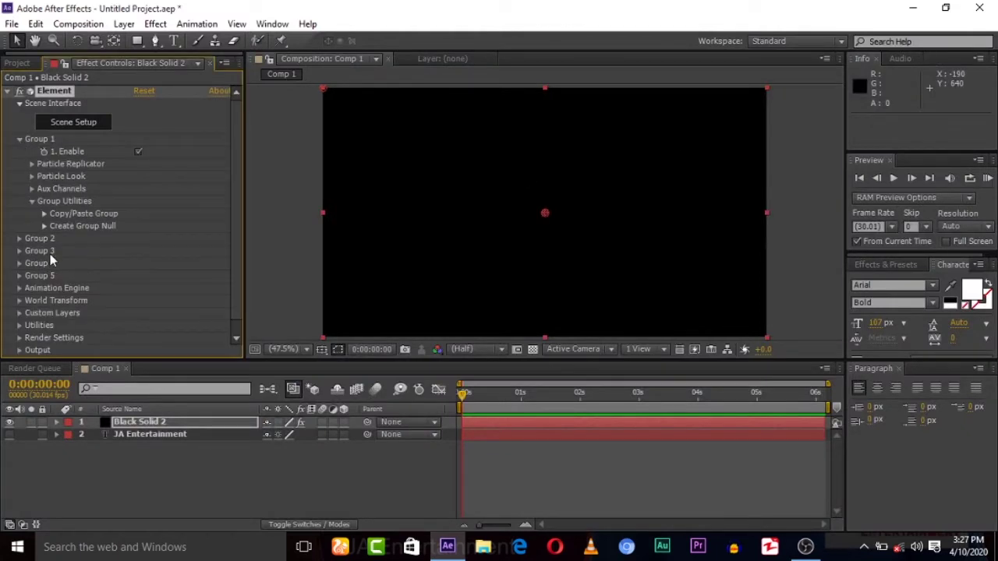
pyautogui.click(44, 226)
pyautogui.click(86, 244)
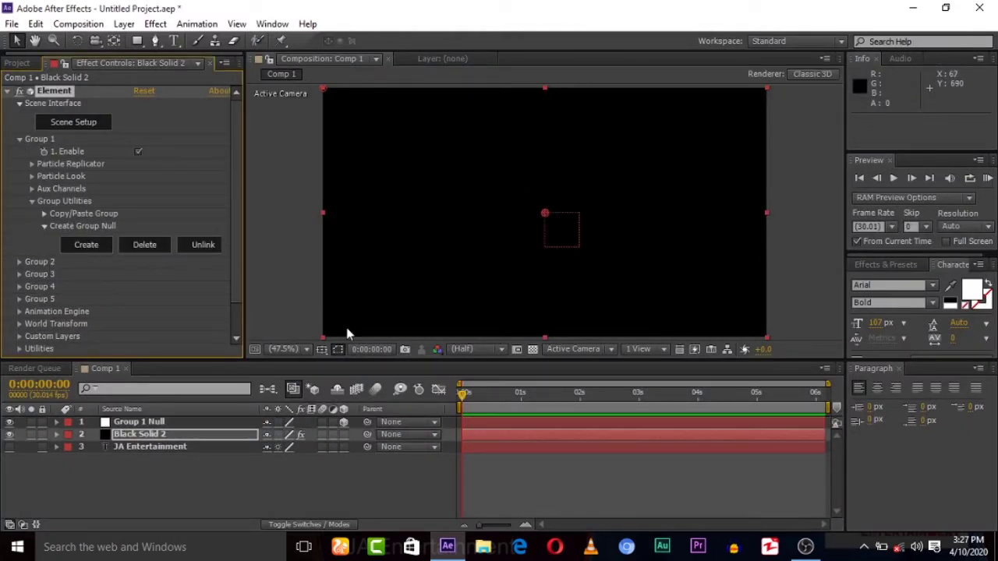
pyautogui.click(154, 423)
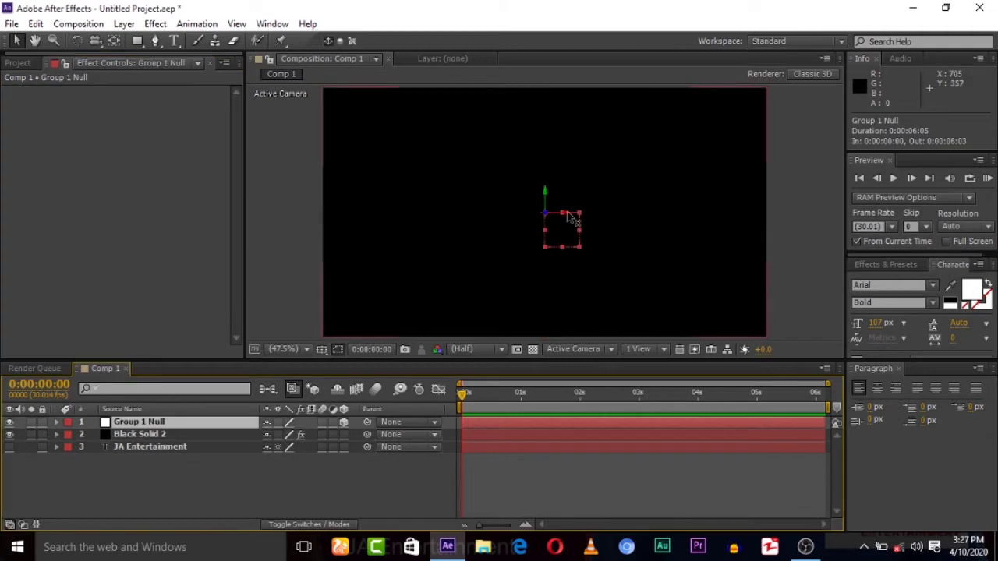
pyautogui.moveTo(575, 218); pyautogui.dragTo(626, 218)
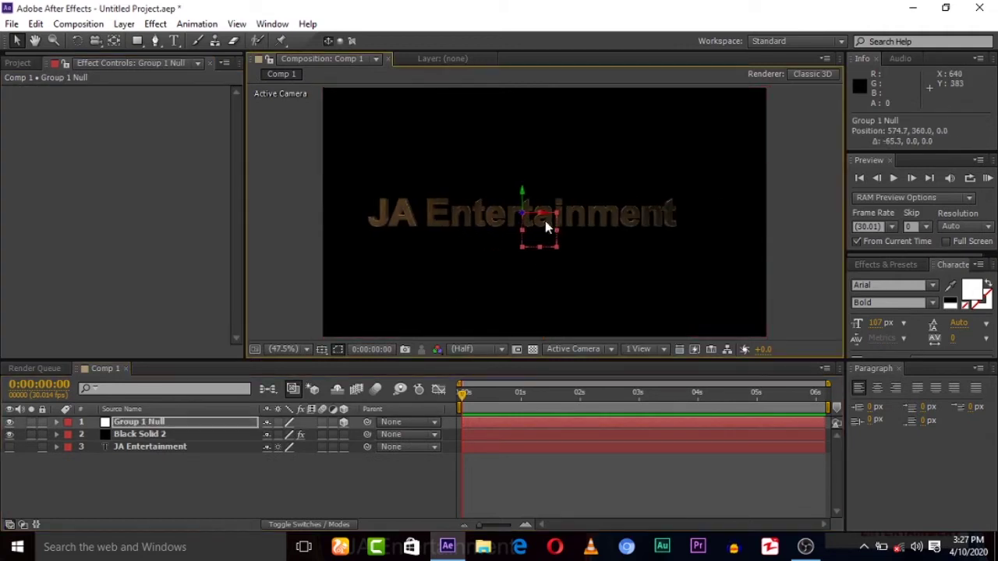
# Step: Push the null back to Position Z 660, undoing a trial Y rotation
pyautogui.click(136, 419)
pyautogui.press('p')
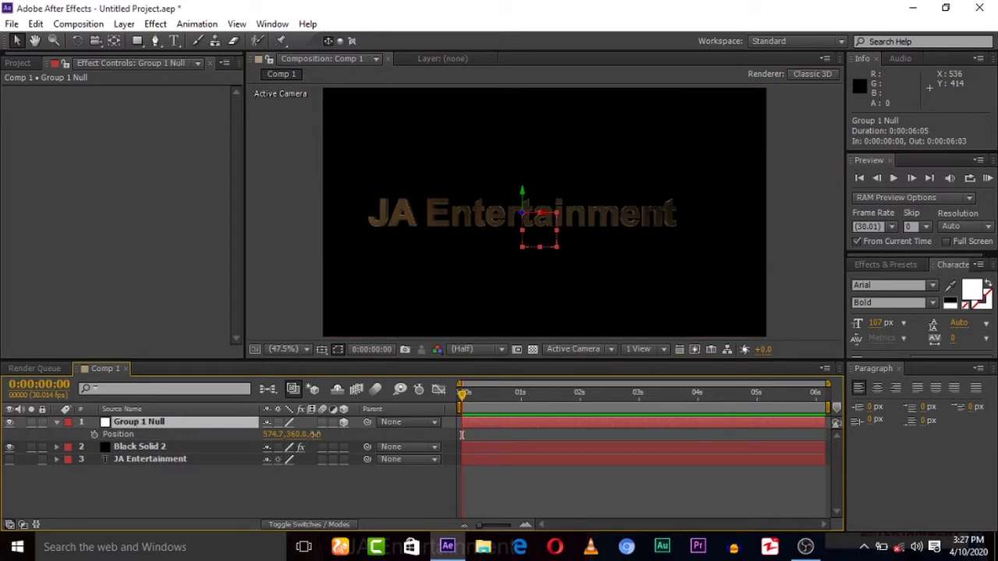
pyautogui.moveTo(315, 434); pyautogui.dragTo(421, 428)
pyautogui.press('Return')
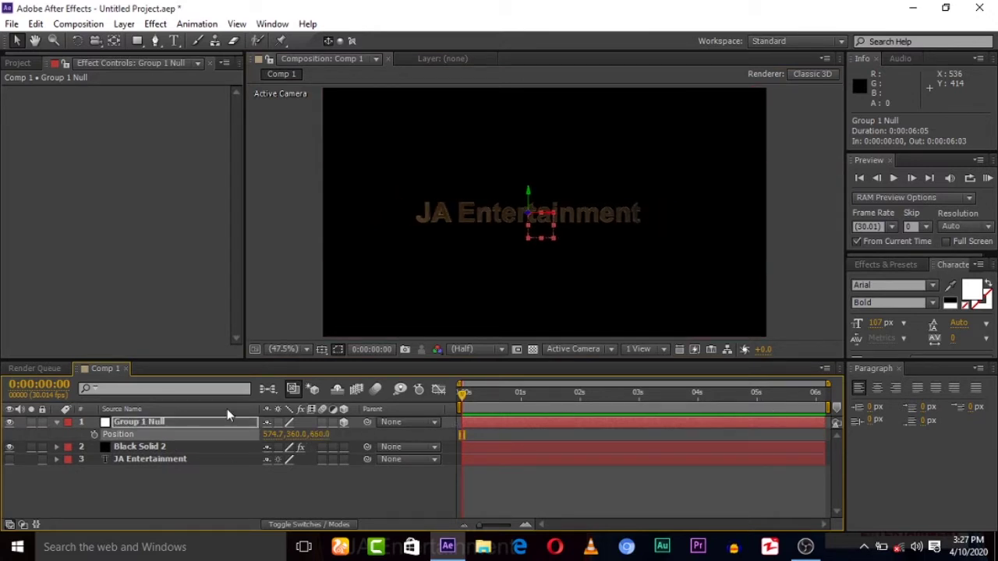
pyautogui.press('r')
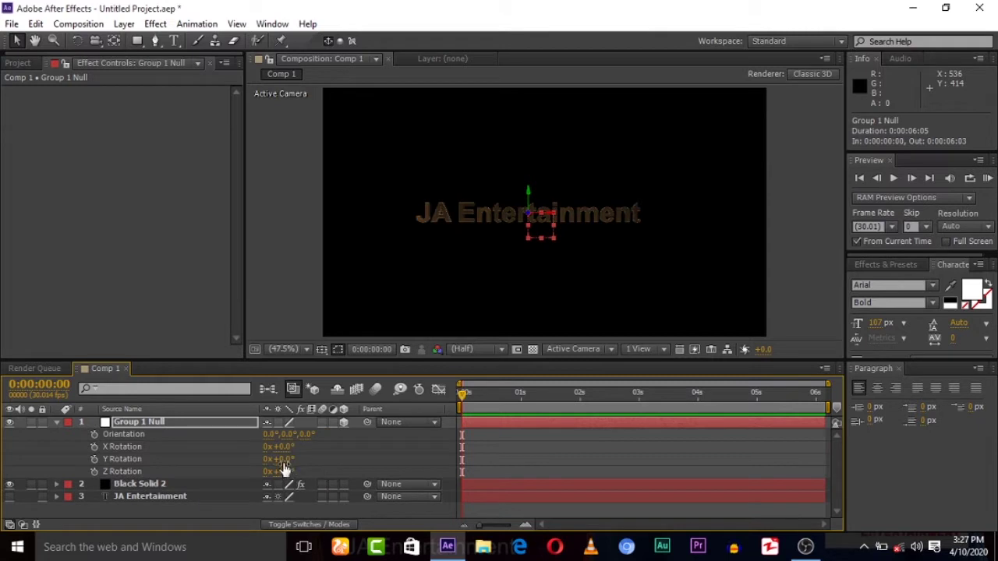
pyautogui.moveTo(283, 460); pyautogui.dragTo(309, 461)
pyautogui.hotkey('ctrl', 'z')
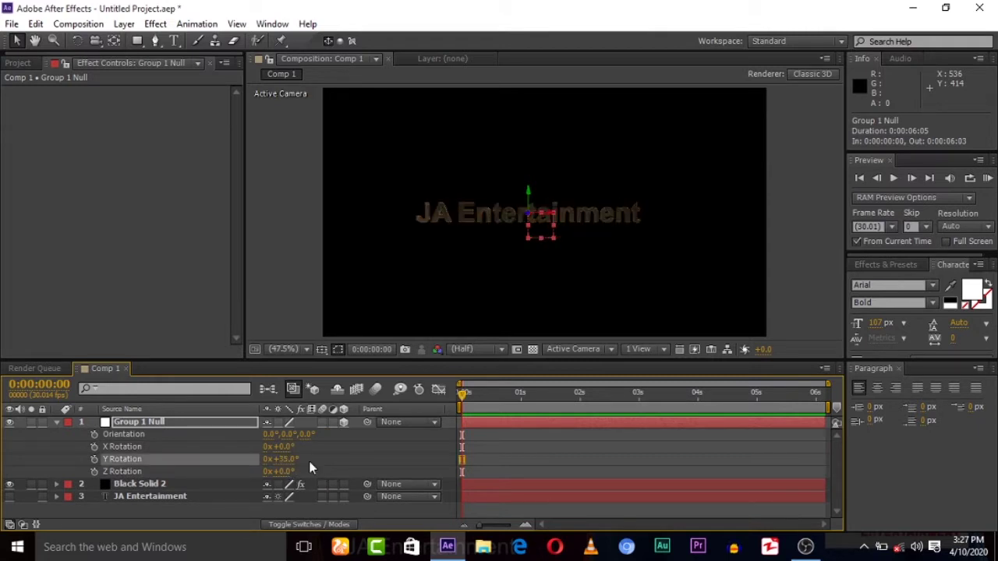
# Step: Key the null's starting Position (574.7, 360.0, 660.0) at 0:00:00
pyautogui.click(125, 422)
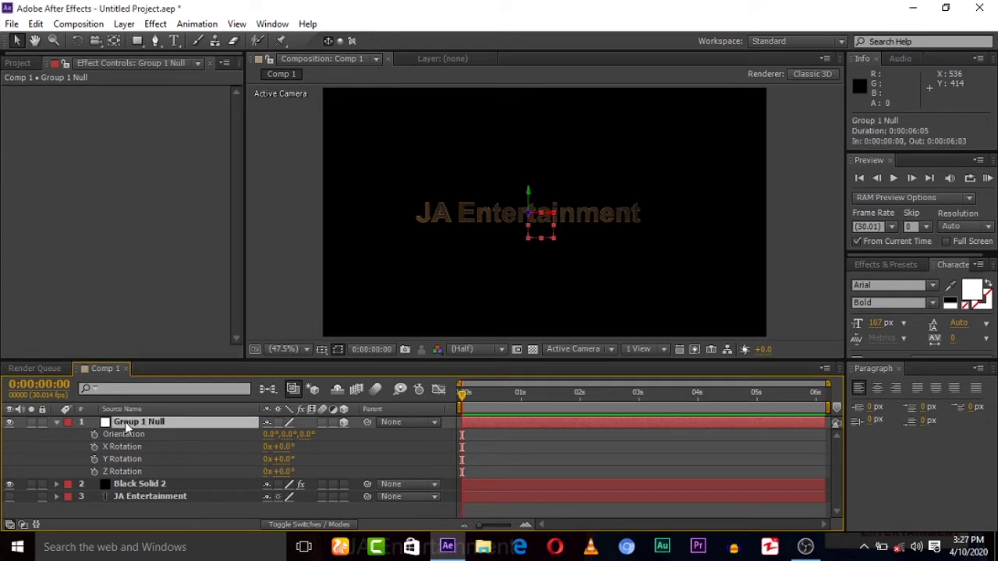
pyautogui.click(57, 422)
pyautogui.click(57, 421)
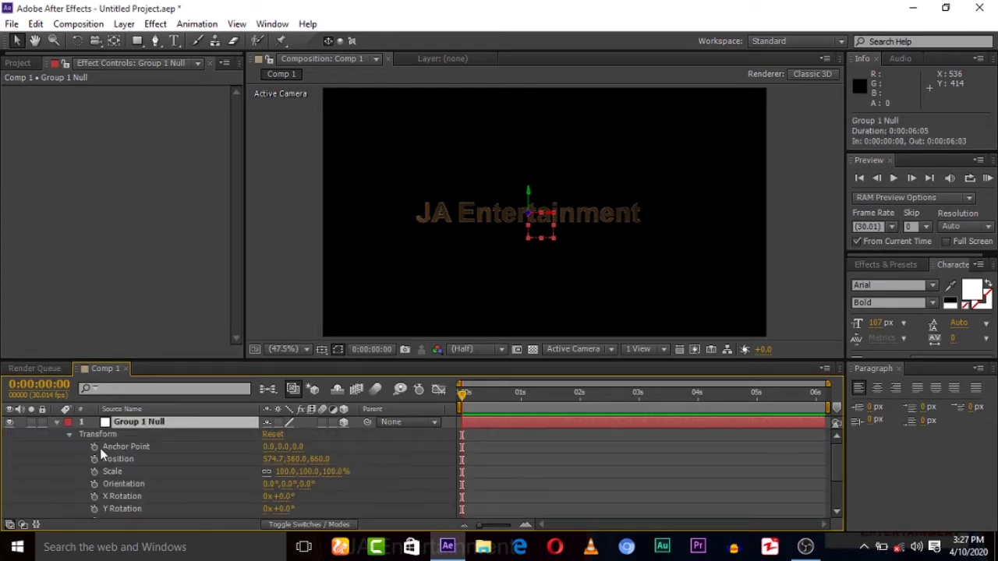
pyautogui.click(57, 421)
pyautogui.press('p')
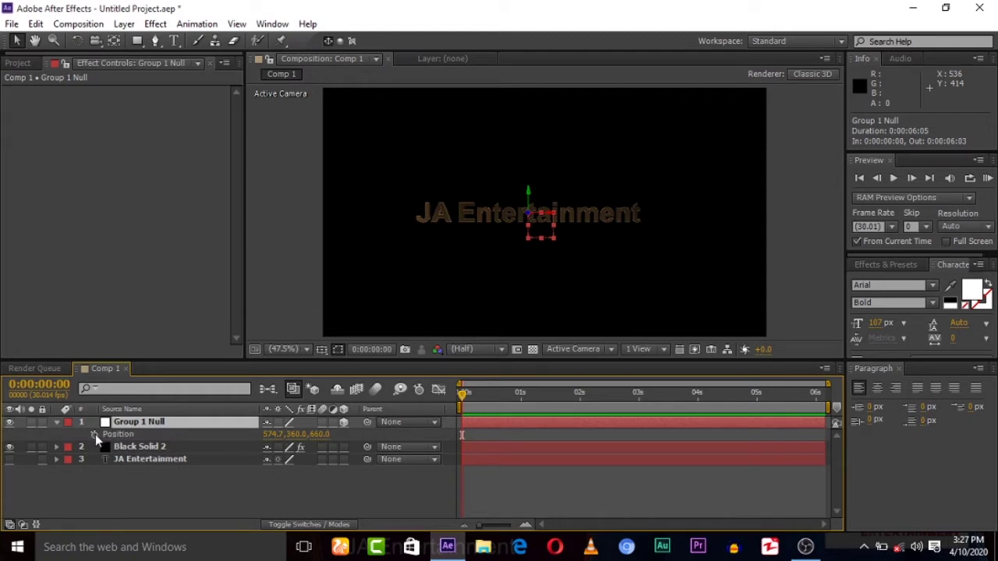
pyautogui.click(94, 434)
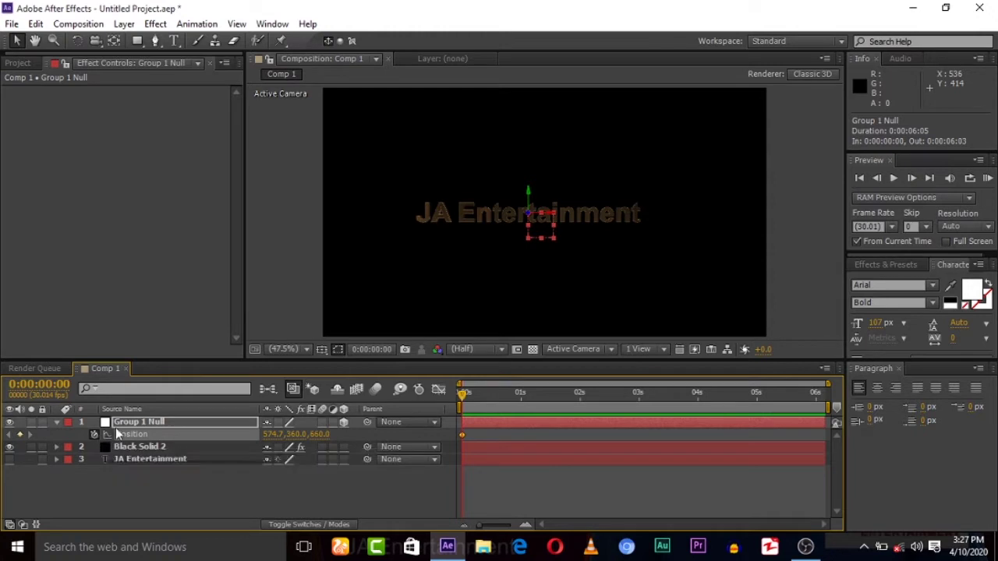
# Step: At the last frame, bring the null forward to Position Z -228 and preview the move
pyautogui.click(928, 178)
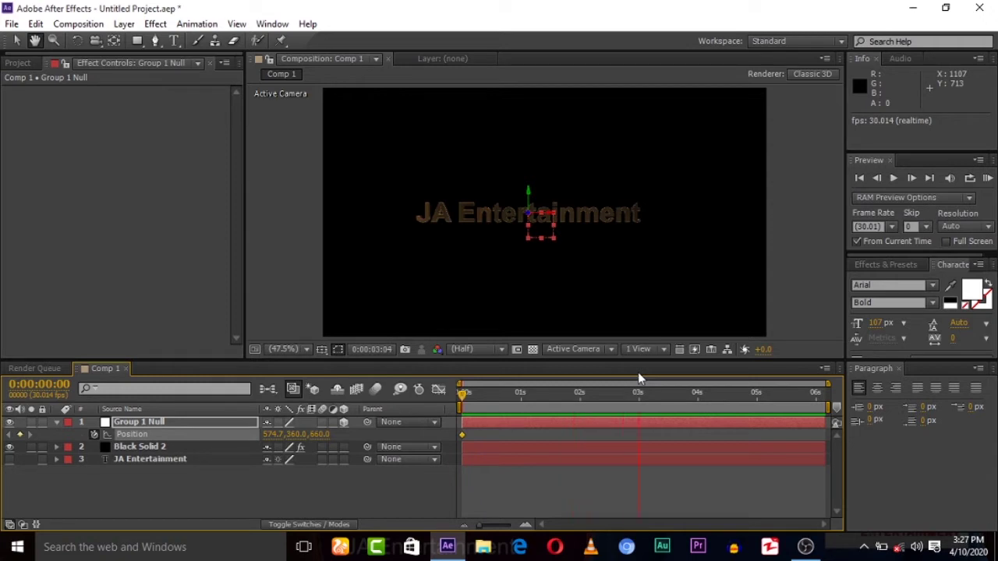
pyautogui.press('space')
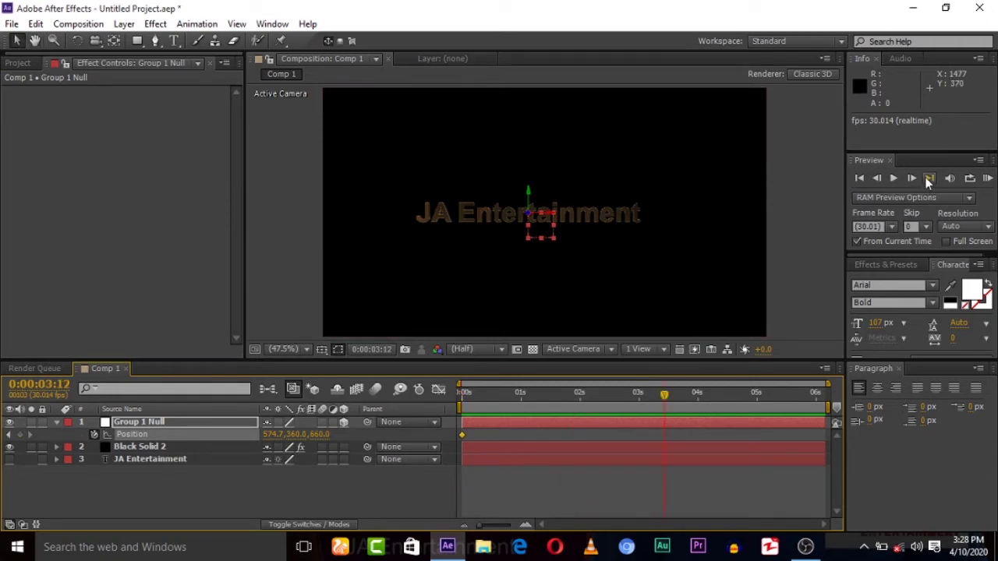
pyautogui.click(928, 178)
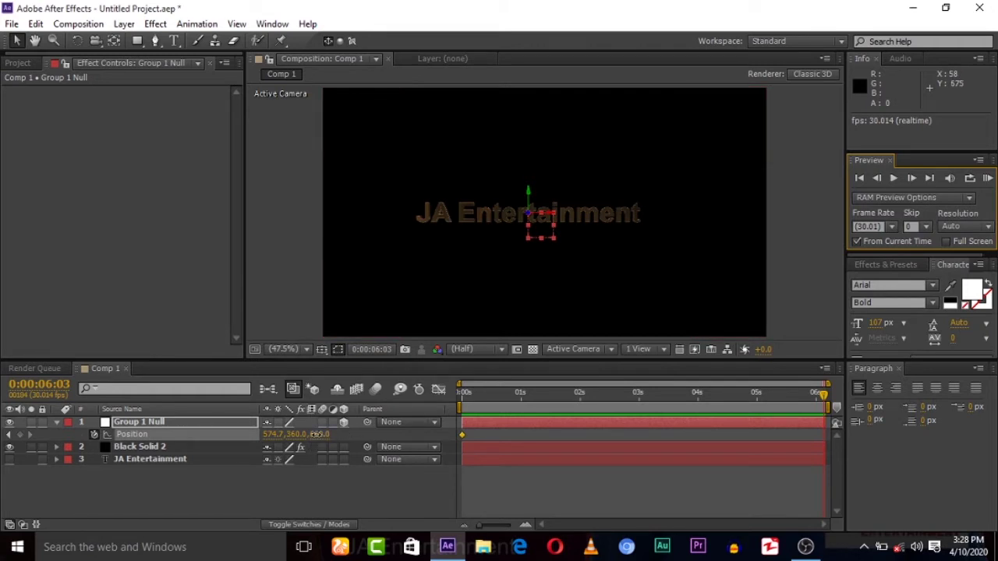
pyautogui.moveTo(315, 434); pyautogui.dragTo(343, 434)
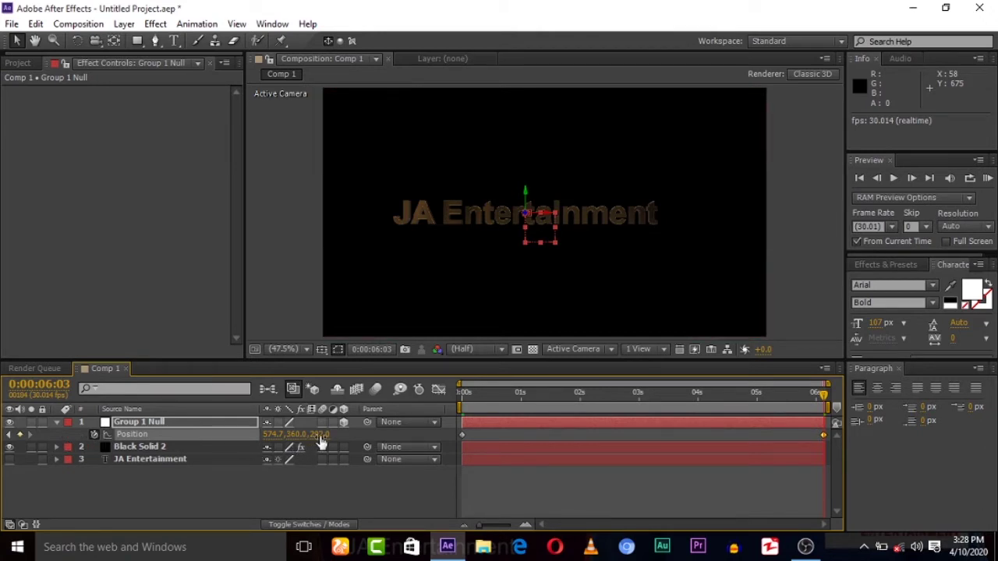
pyautogui.moveTo(320, 434); pyautogui.dragTo(285, 440)
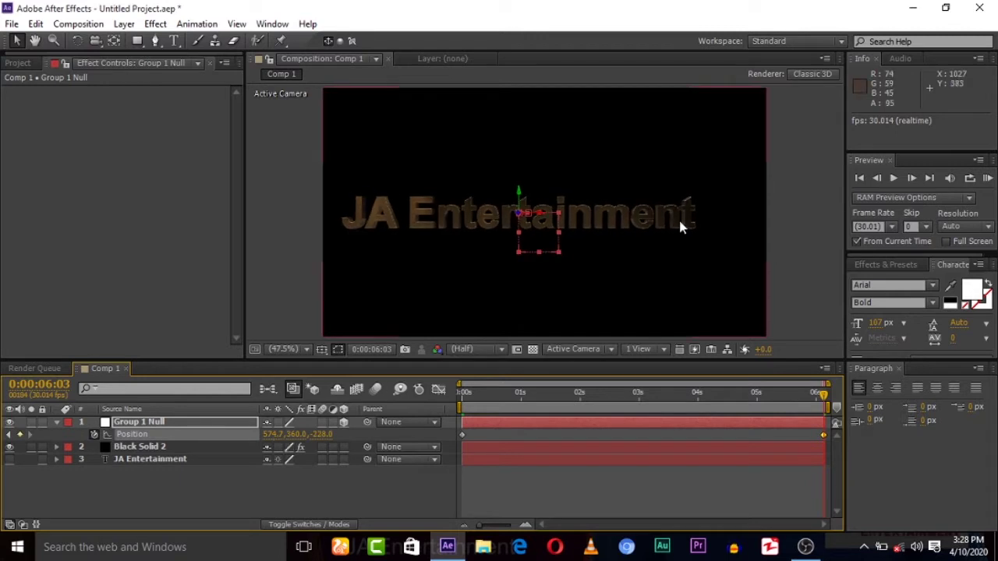
pyautogui.moveTo(550, 218); pyautogui.dragTo(565, 217)
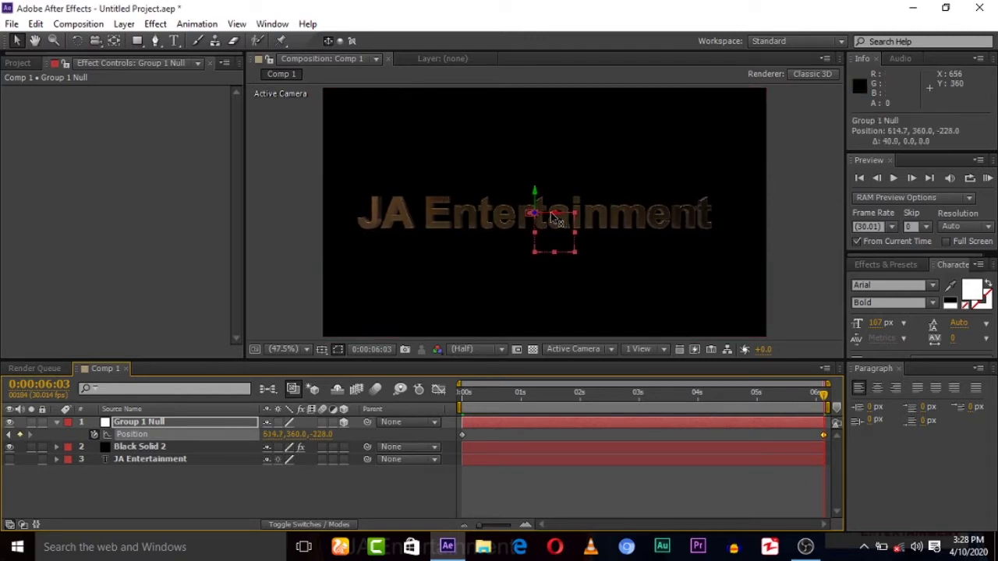
pyautogui.click(280, 495)
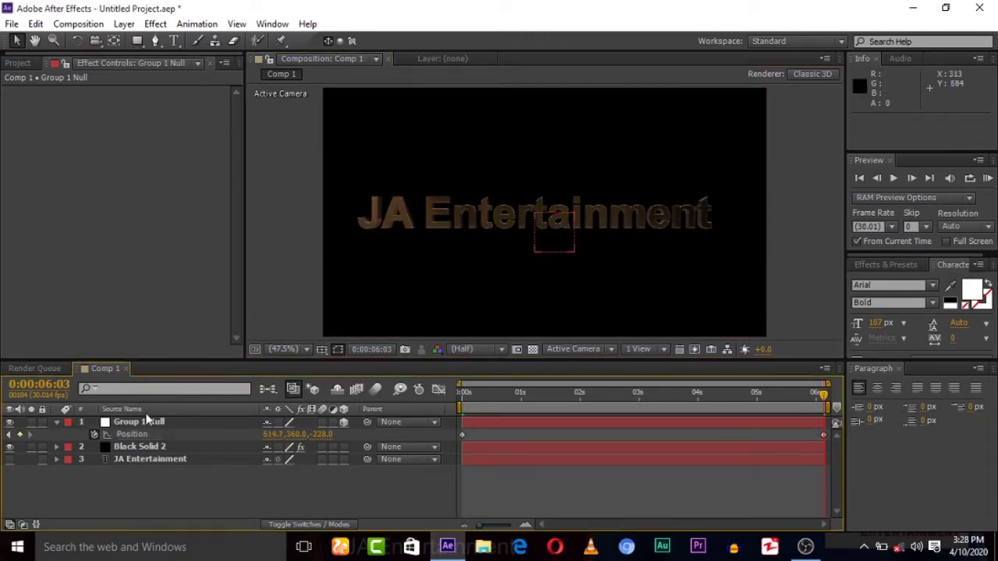
pyautogui.click(858, 179)
pyautogui.click(988, 179)
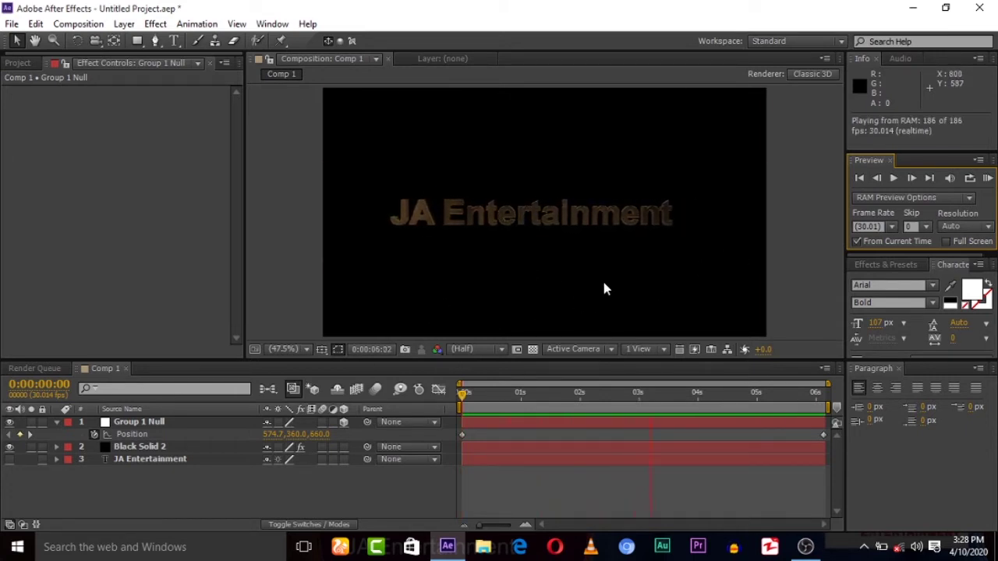
pyautogui.press('space')
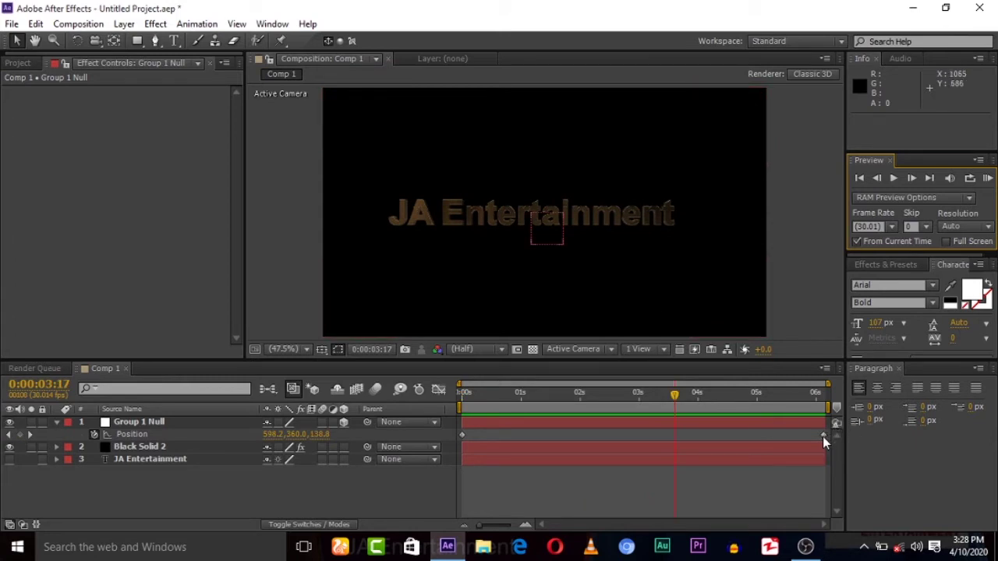
# Step: Move the ending Position keyframe to 0:00:04:13 and re-preview from the start
pyautogui.click(823, 435)
pyautogui.moveTo(822, 436); pyautogui.dragTo(725, 433)
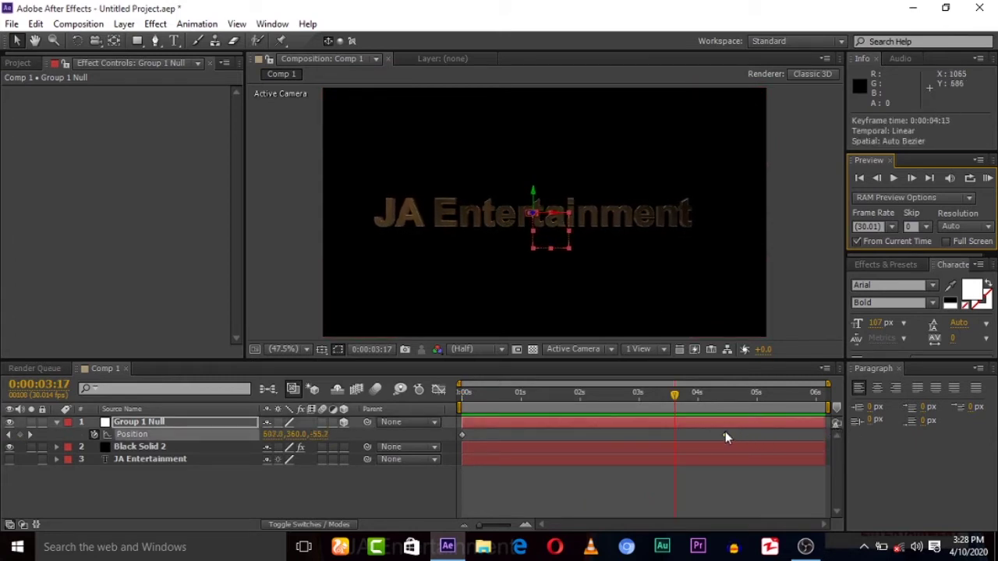
pyautogui.click(859, 179)
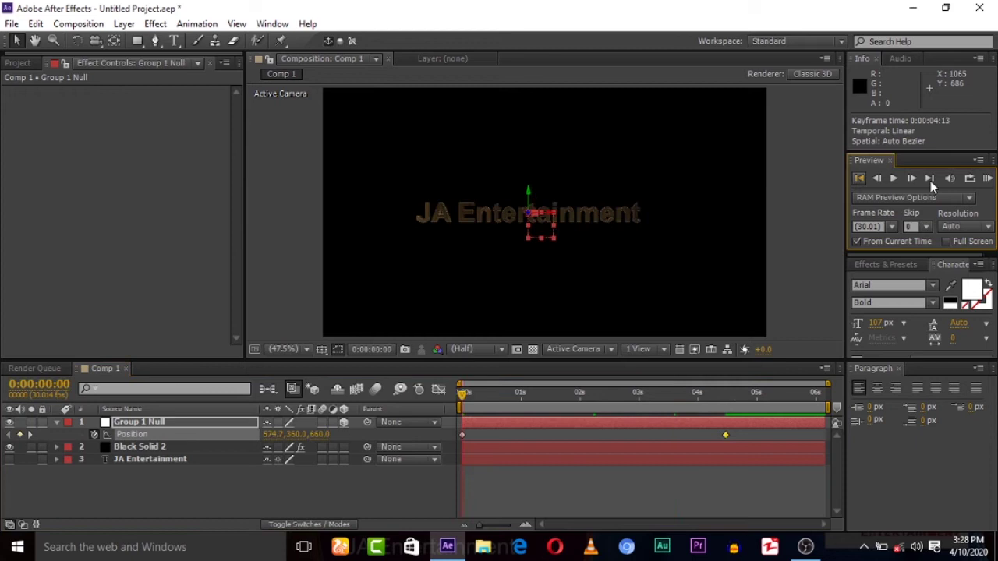
pyautogui.click(986, 179)
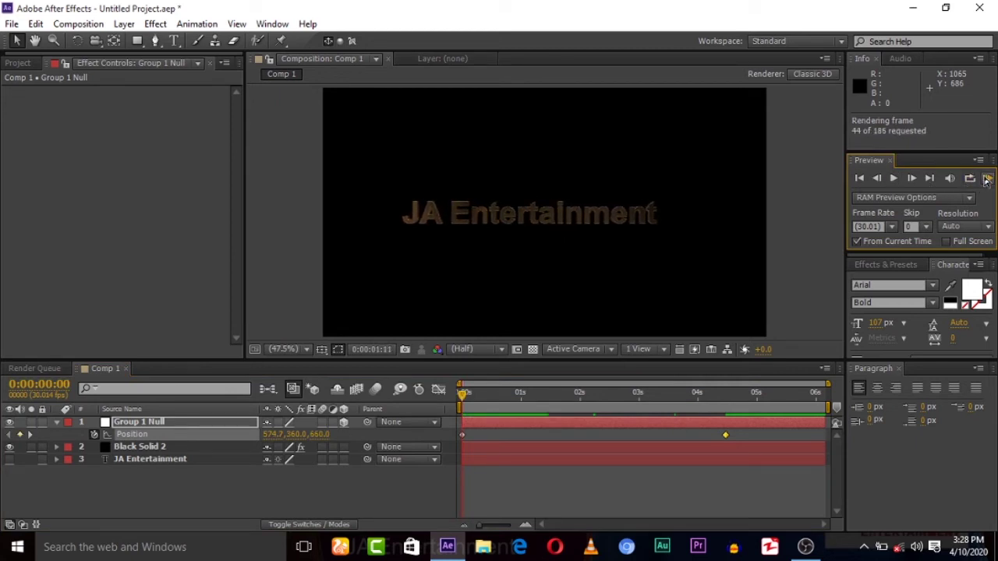
pyautogui.click(986, 180)
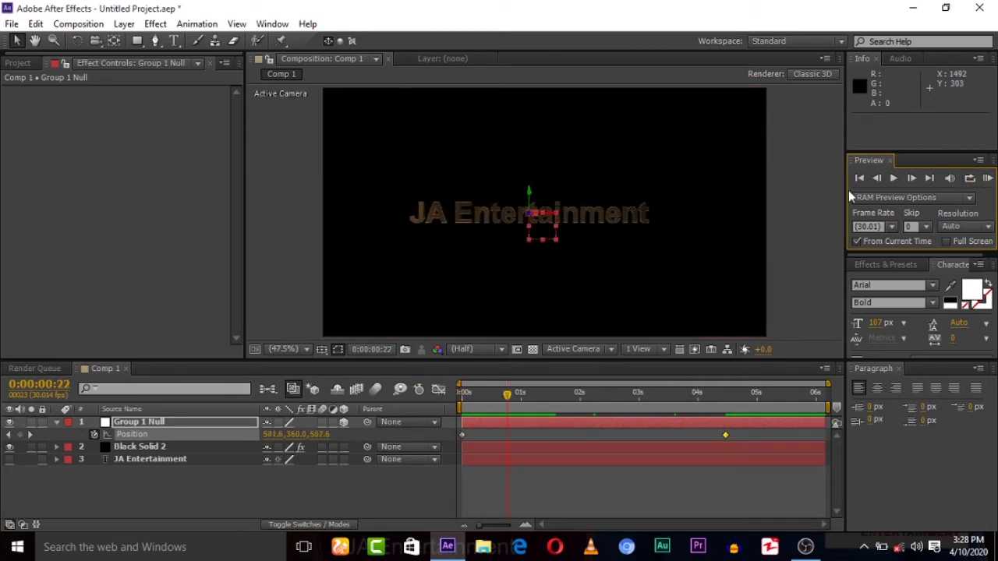
pyautogui.click(857, 180)
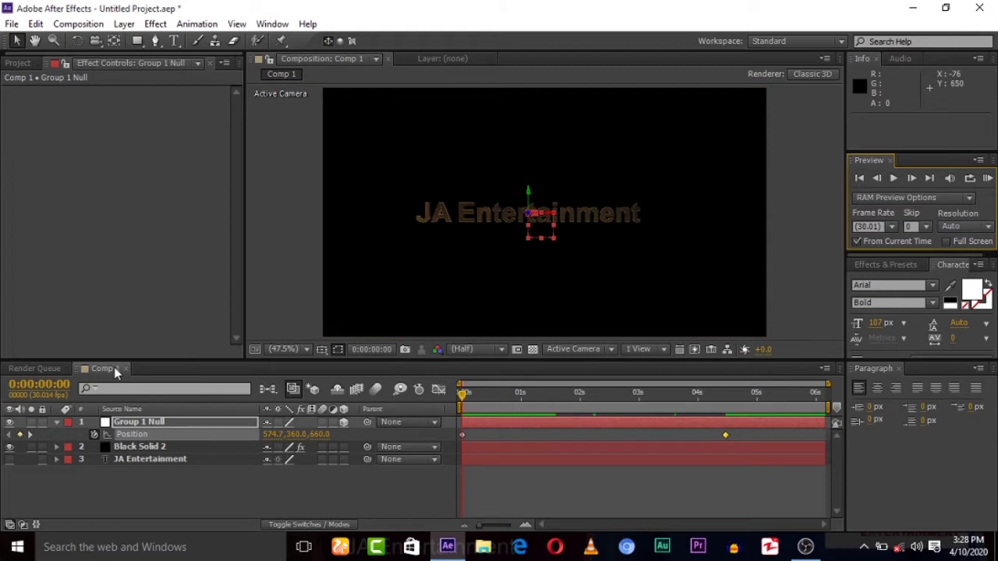
# Step: Tilt the title 51° on X and 39° on Y, keying all rotations at 0s
pyautogui.click(154, 421)
pyautogui.press('r')
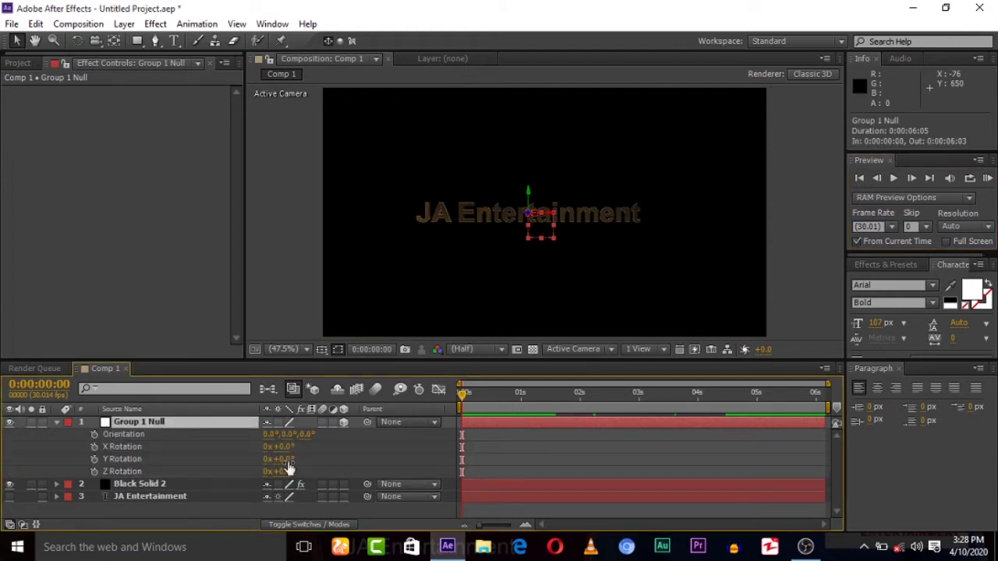
pyautogui.moveTo(287, 461); pyautogui.dragTo(318, 465)
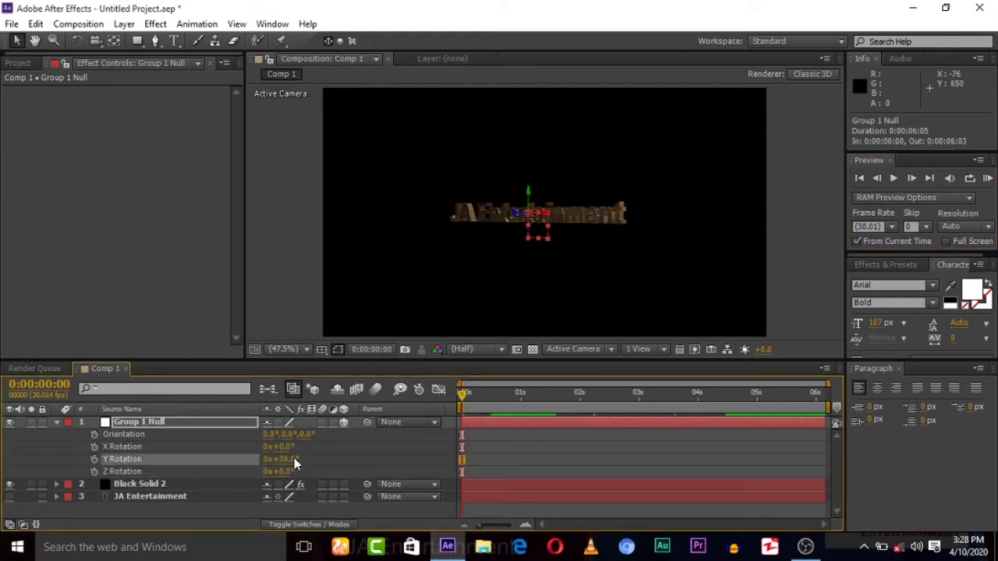
pyautogui.moveTo(290, 447); pyautogui.dragTo(331, 457)
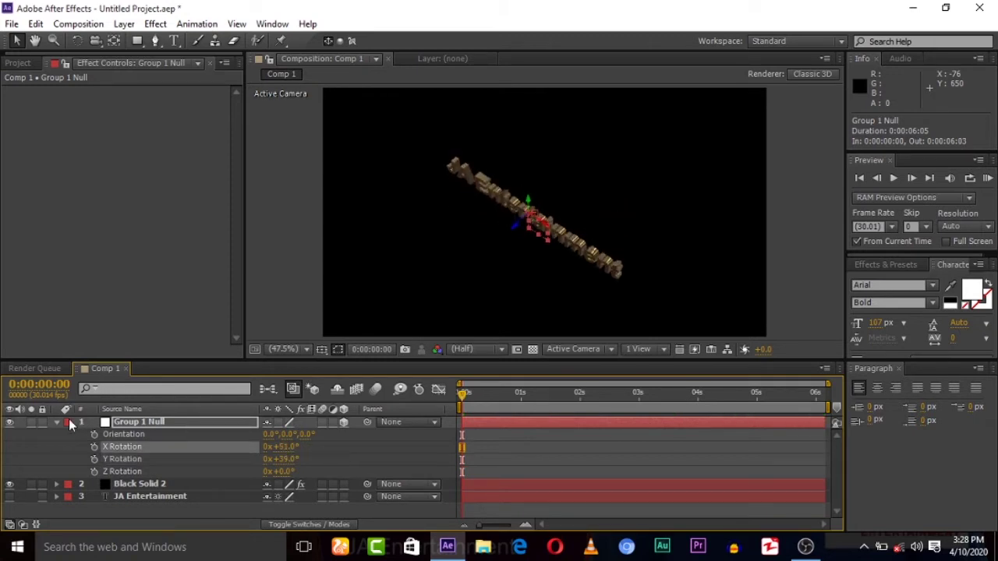
pyautogui.click(94, 435)
pyautogui.click(94, 446)
pyautogui.click(93, 459)
pyautogui.click(94, 472)
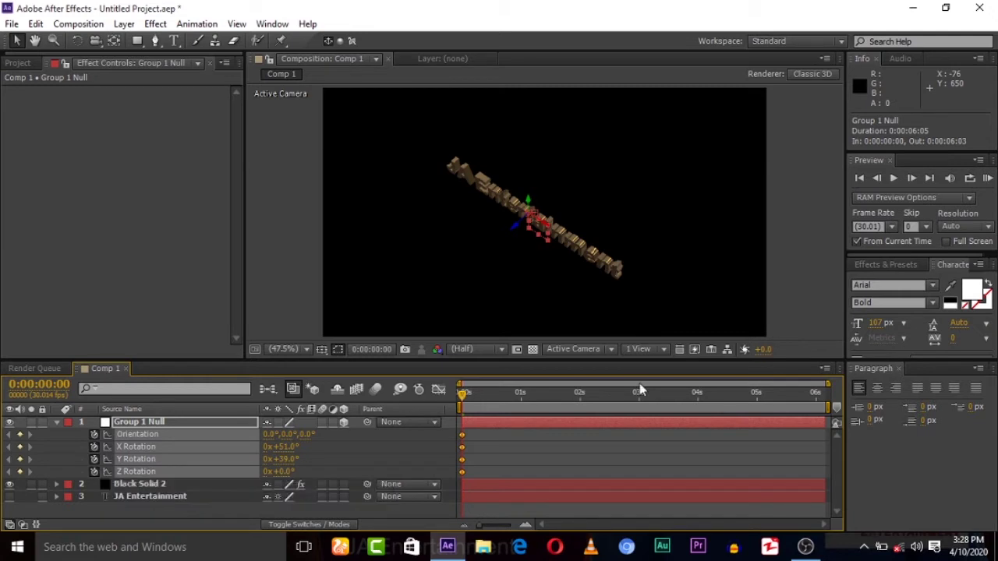
pyautogui.press('p')
# Step: At 0:00:04:13, set X and Y Rotation to 0 so the title faces the camera
pyautogui.click(729, 406)
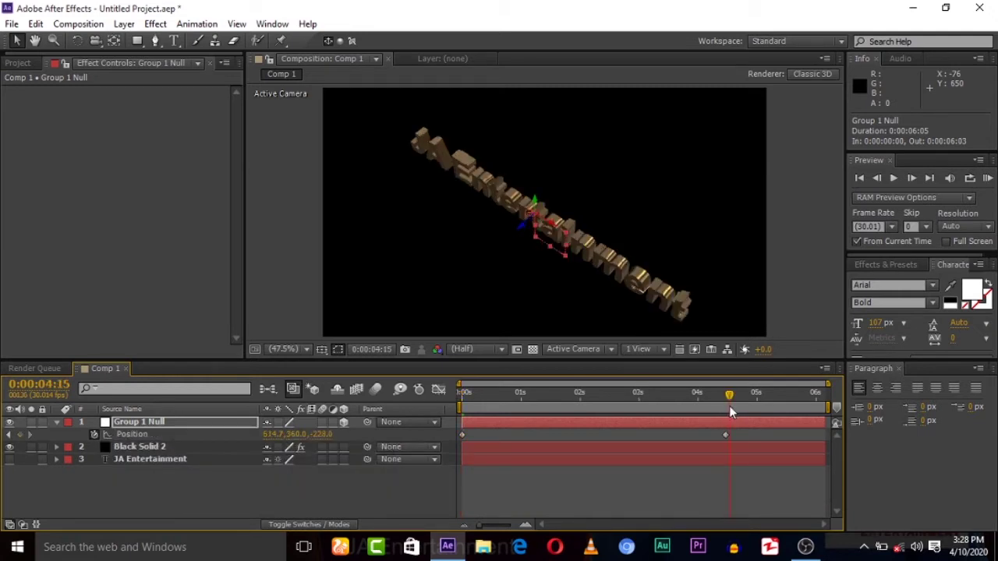
pyautogui.click(725, 406)
pyautogui.click(177, 421)
pyautogui.press('r')
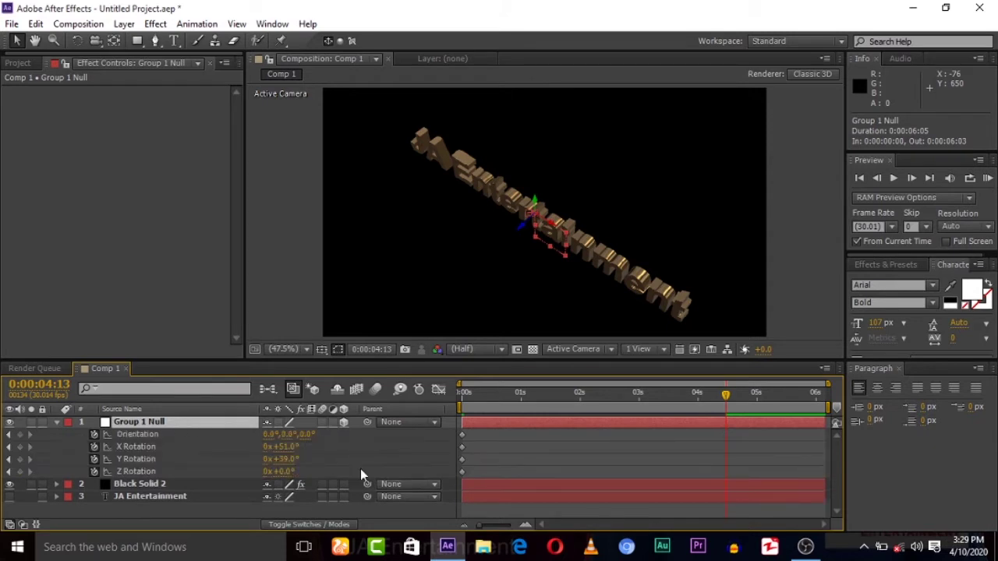
pyautogui.click(285, 447)
pyautogui.click(284, 460)
pyautogui.write('0')
pyautogui.press('Return')
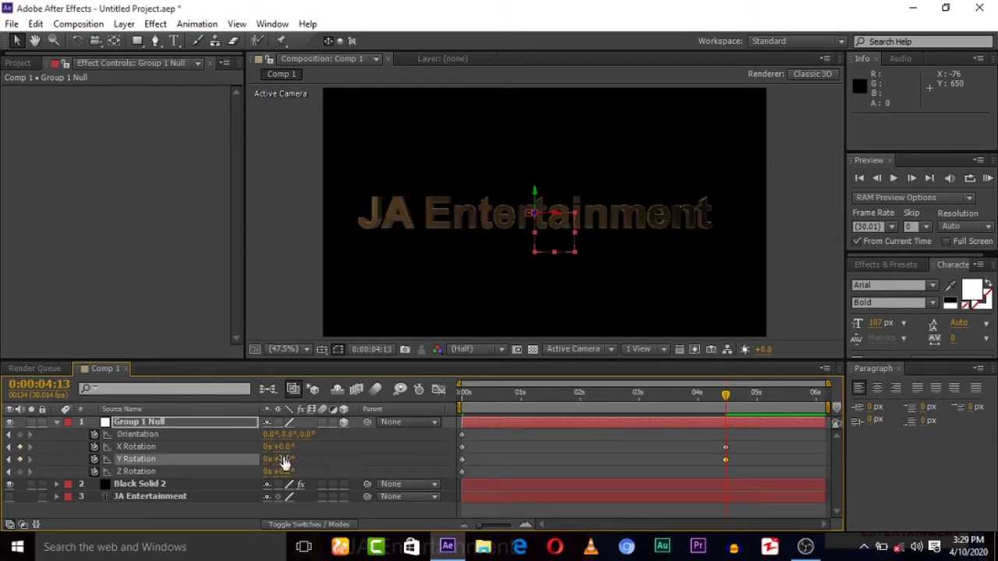
pyautogui.click(56, 422)
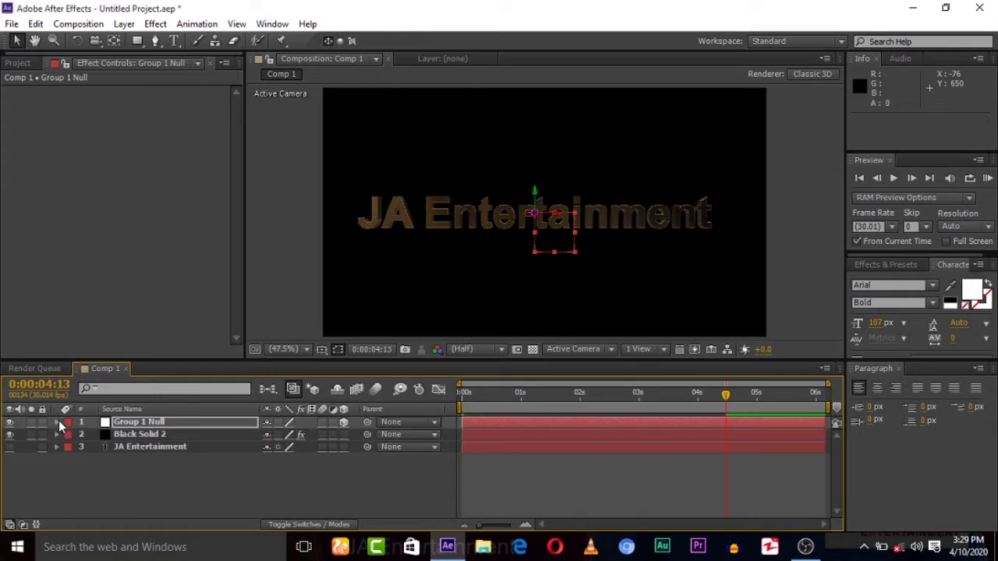
# Step: RAM-preview the animation from the first frame and reveal the null's keyed properties
pyautogui.click(861, 179)
pyautogui.click(987, 179)
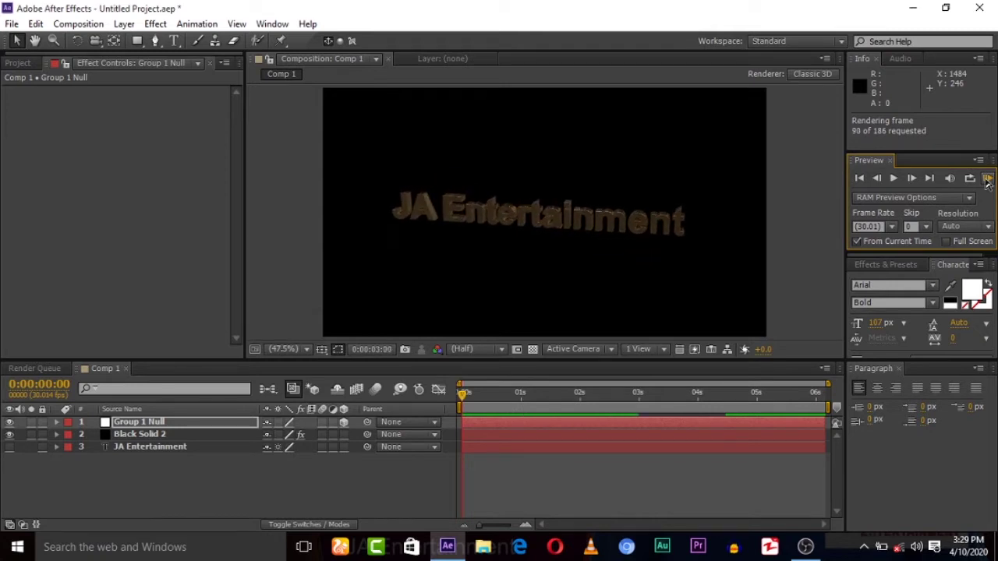
pyautogui.click(987, 178)
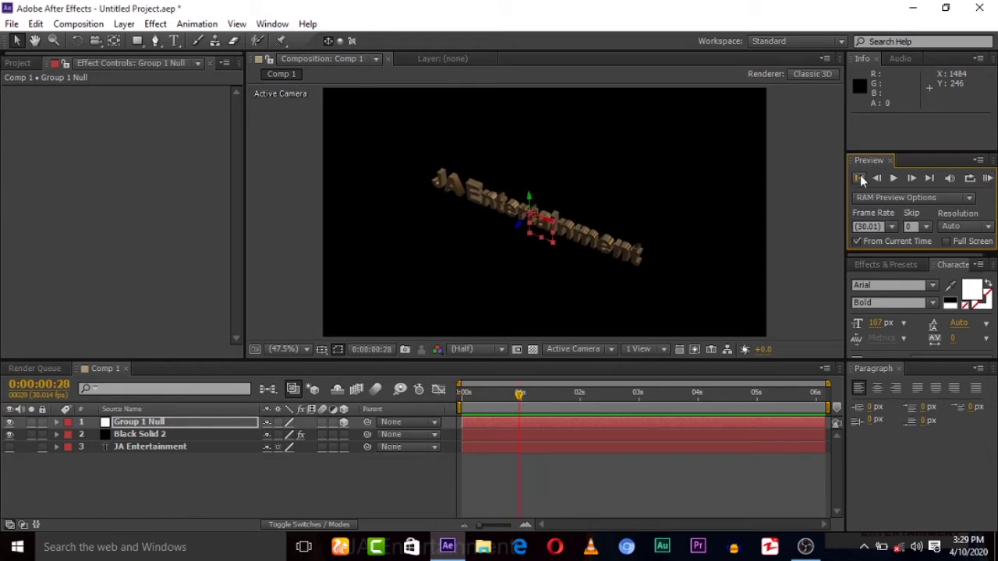
pyautogui.click(860, 179)
pyautogui.press('u')
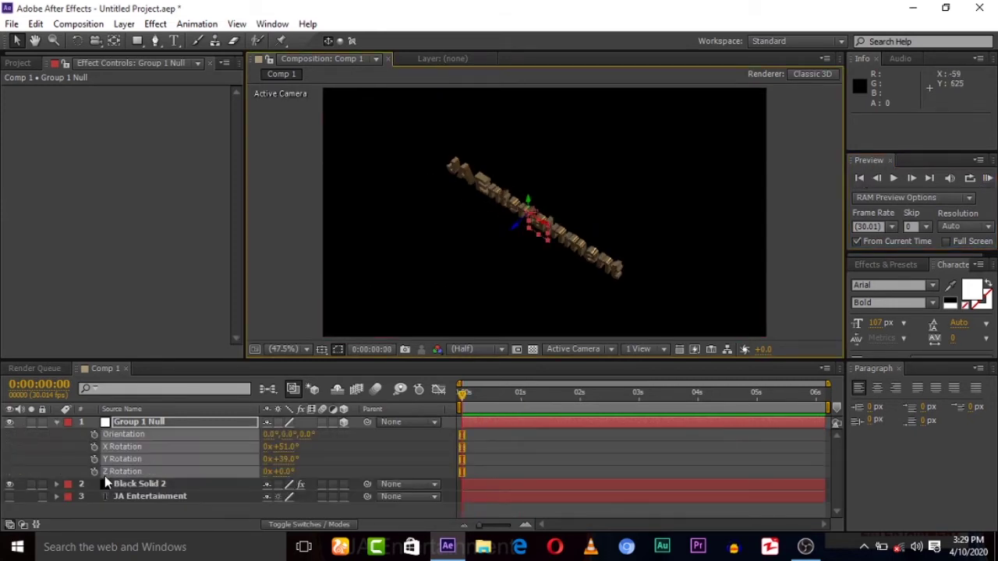
# Step: Reset the null's Transform, remove its Position animation, and nudge it slightly left
pyautogui.click(55, 421)
pyautogui.click(56, 421)
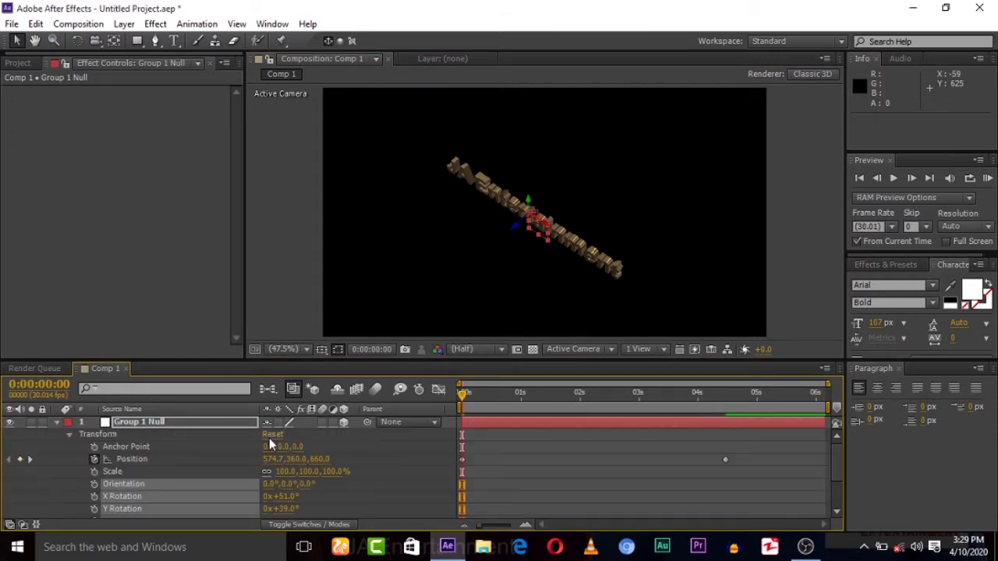
pyautogui.click(273, 435)
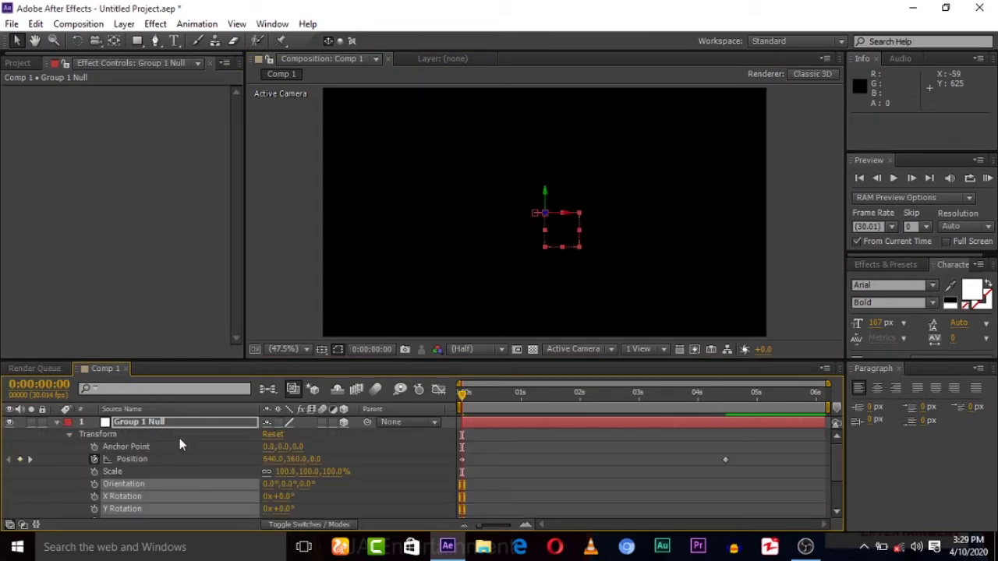
pyautogui.click(95, 459)
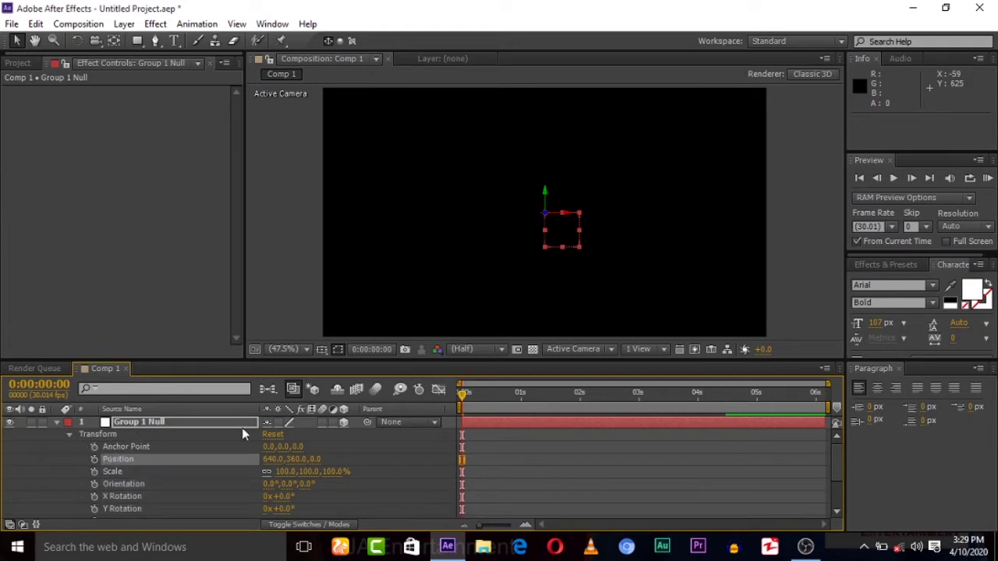
pyautogui.click(57, 422)
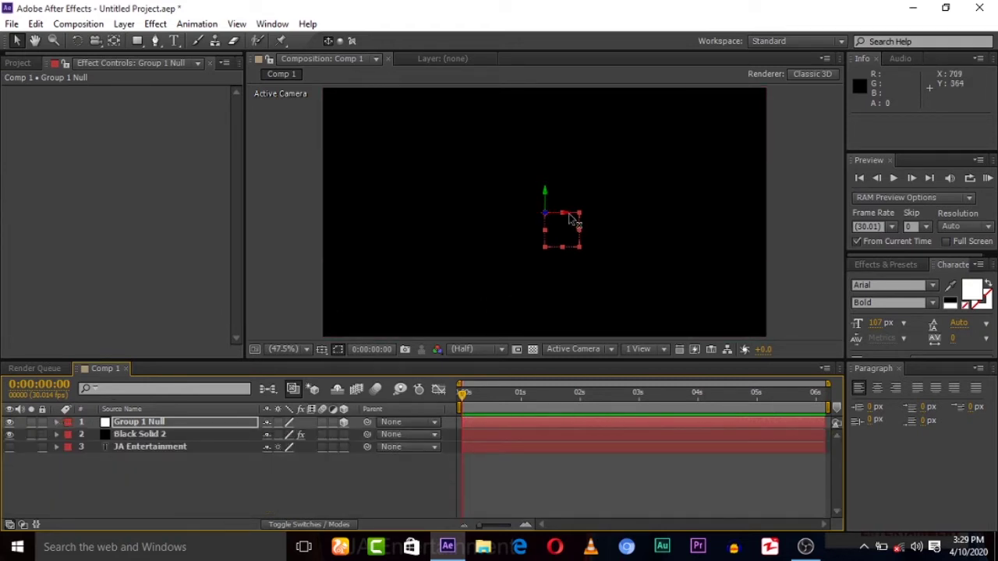
pyautogui.moveTo(571, 219); pyautogui.dragTo(567, 219)
# Step: Pull the title toward the camera, tilt it 39° Y and 44° Z, and key all rotations at 0s
pyautogui.press('p')
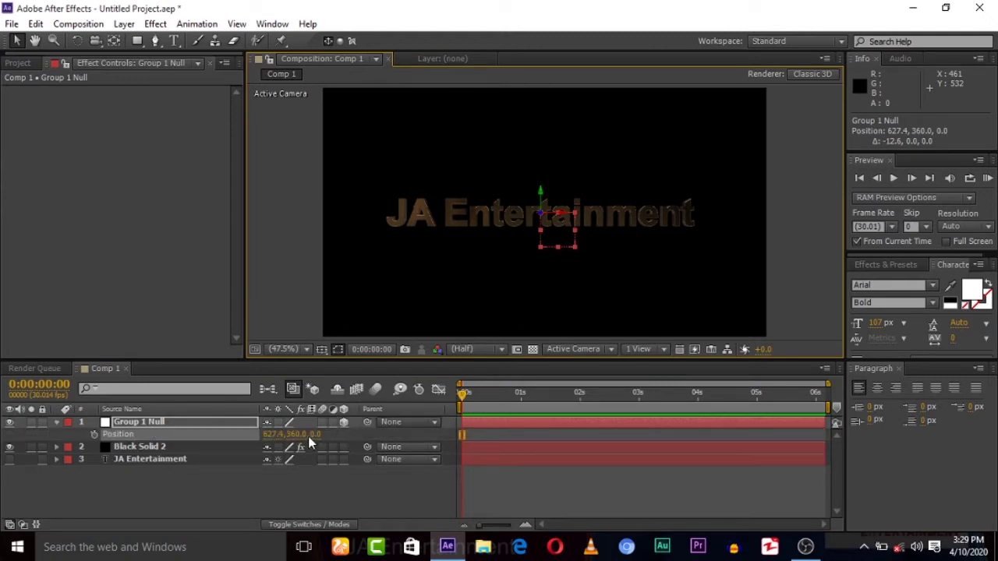
pyautogui.moveTo(312, 435); pyautogui.dragTo(242, 440)
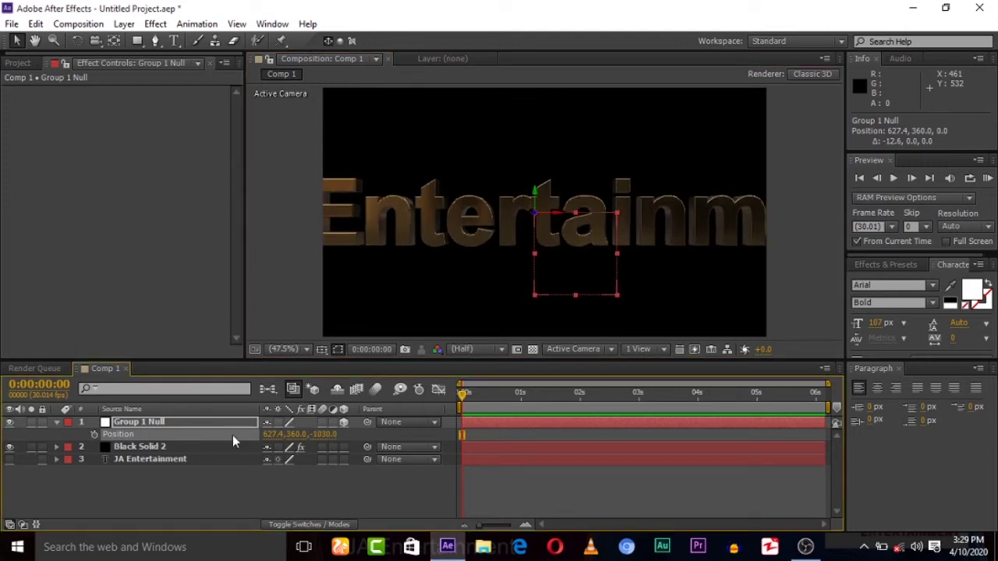
pyautogui.moveTo(331, 434); pyautogui.dragTo(310, 434)
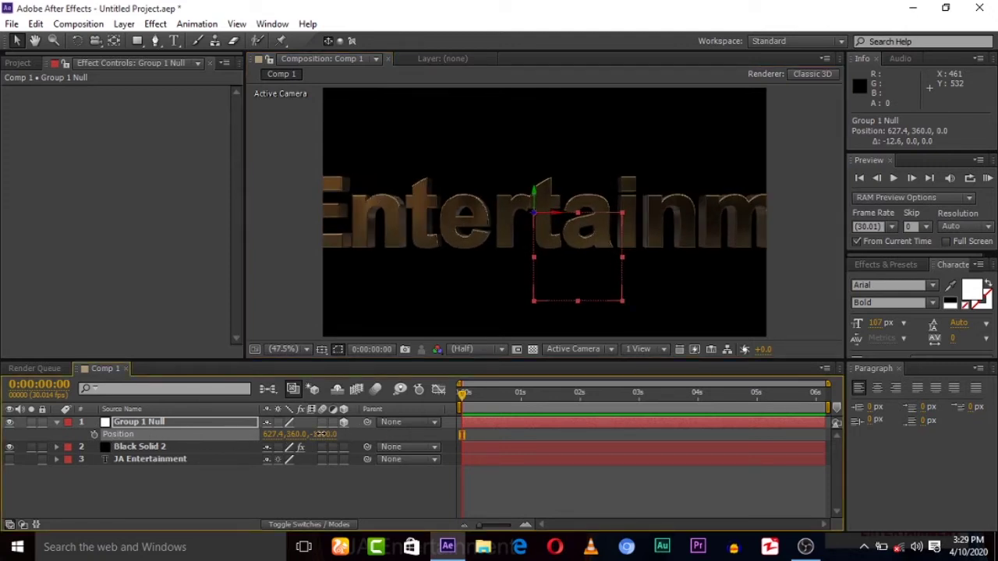
pyautogui.press('r')
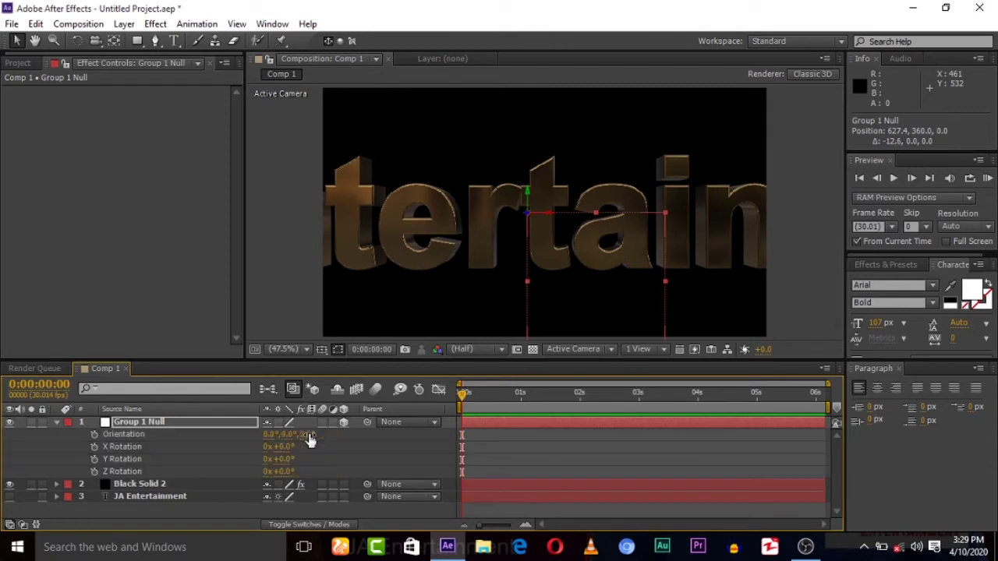
pyautogui.moveTo(285, 461); pyautogui.dragTo(317, 471)
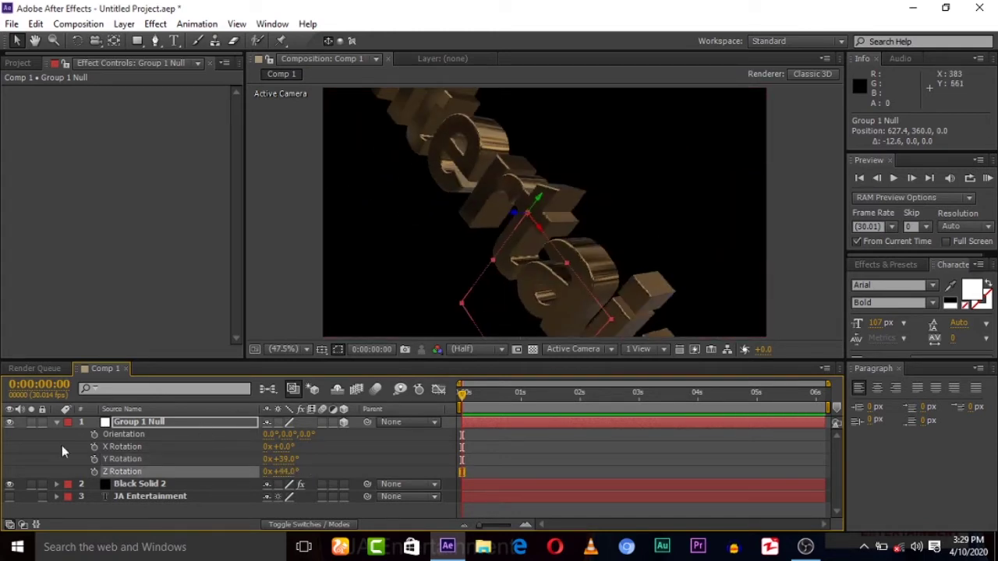
pyautogui.click(94, 434)
pyautogui.click(95, 447)
pyautogui.click(94, 459)
pyautogui.click(95, 471)
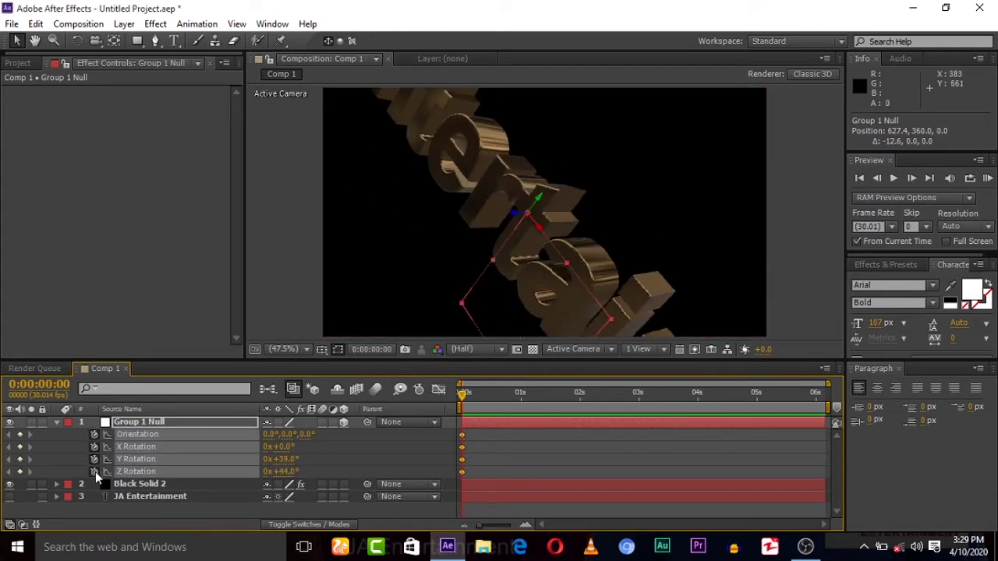
# Step: At the last frame, enter 10 for Y Rotation and commit the Z Rotation to stand the title upright
pyautogui.click(930, 178)
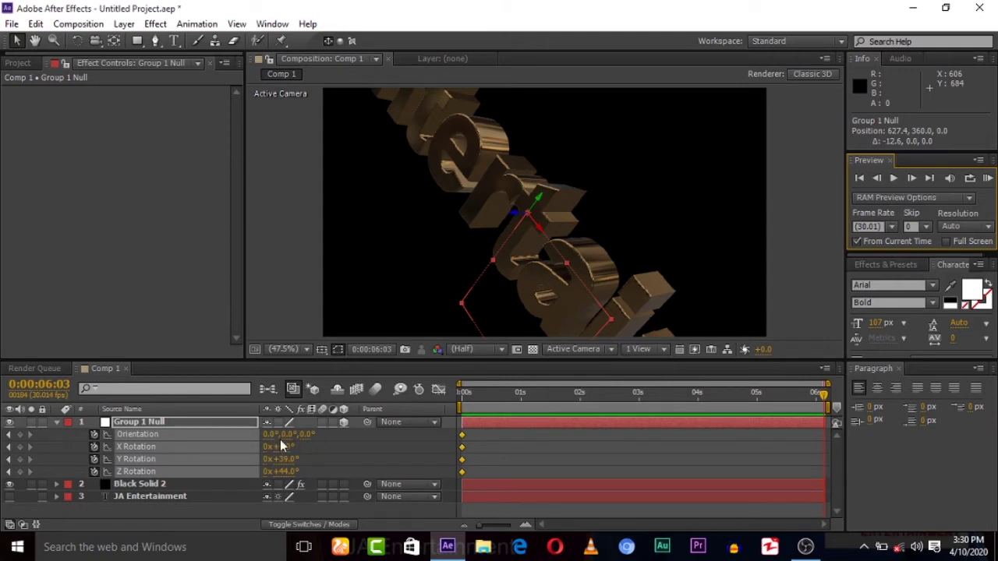
pyautogui.click(282, 460)
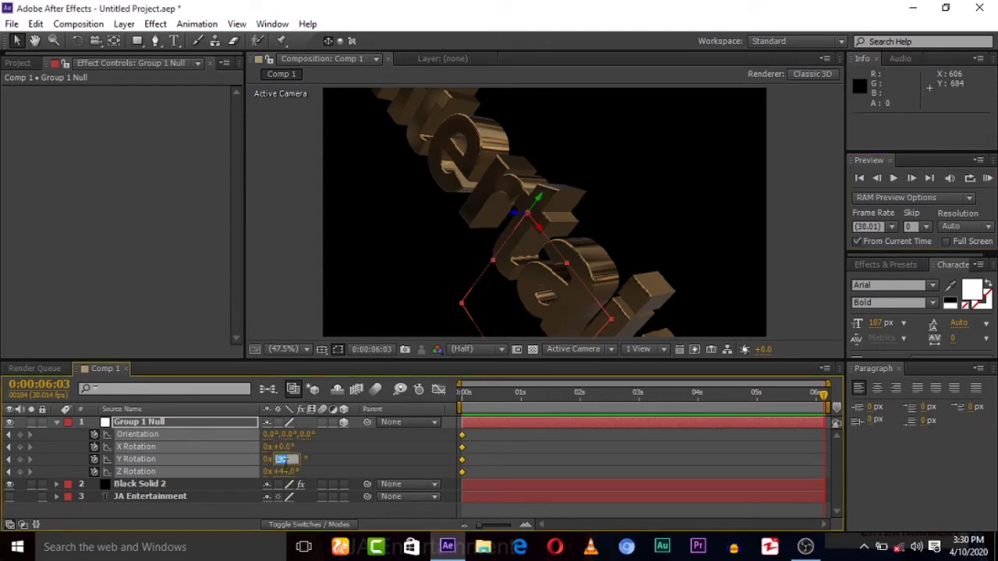
pyautogui.write('010')
pyautogui.press('Tab')
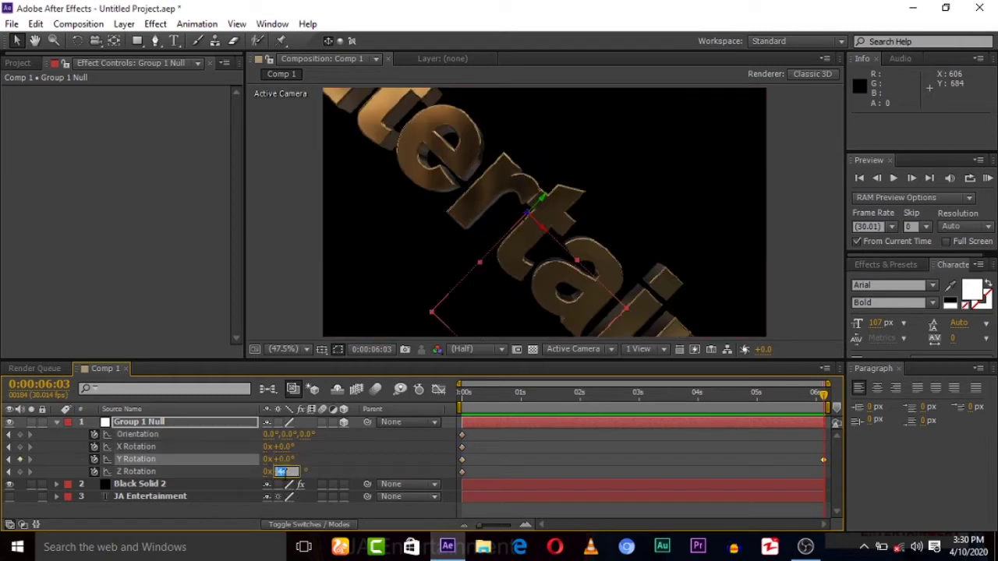
pyautogui.write('0')
pyautogui.press('Return')
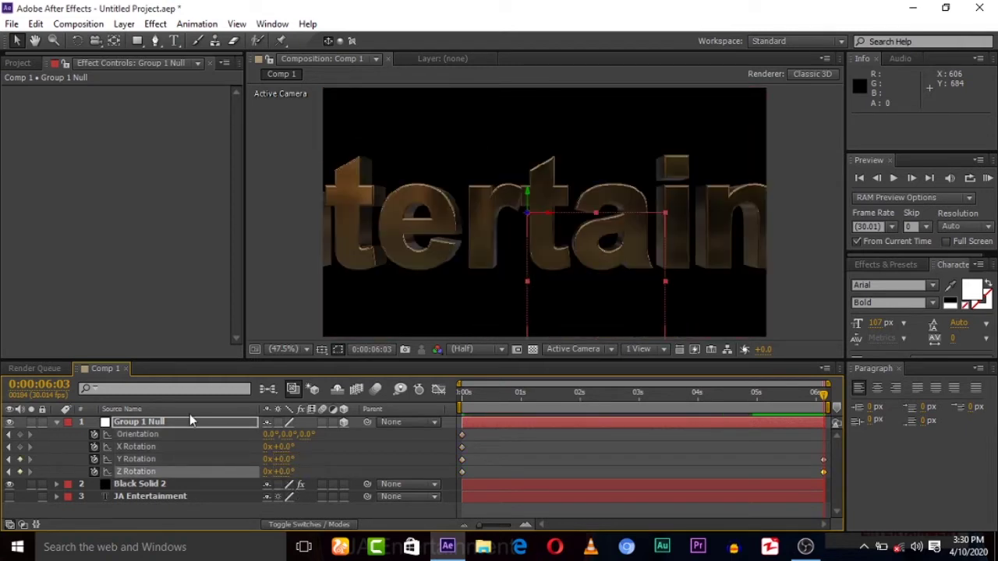
# Step: Push the title far back from the camera and preview from the first frame
pyautogui.press('p')
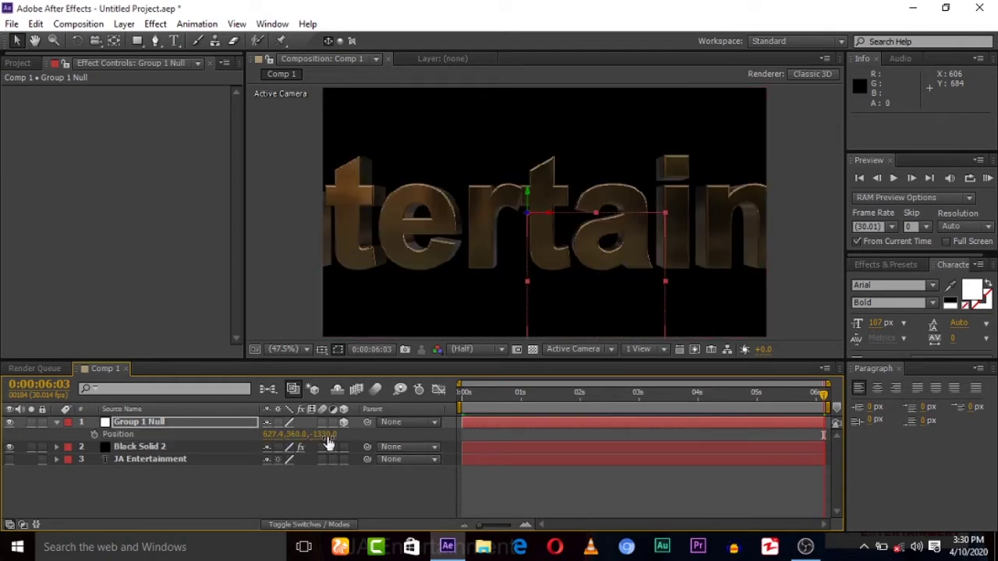
pyautogui.moveTo(328, 434); pyautogui.dragTo(806, 137)
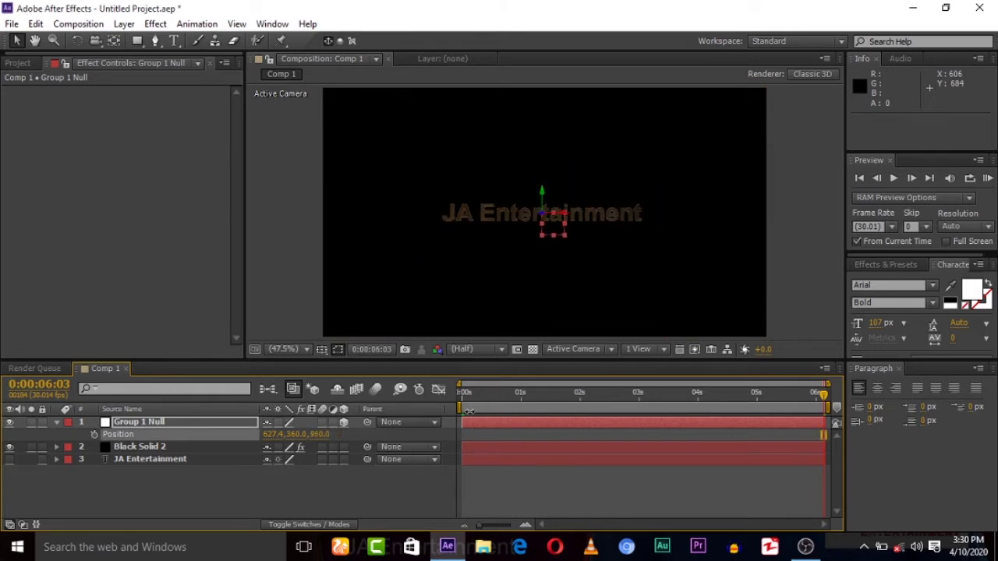
pyautogui.click(859, 178)
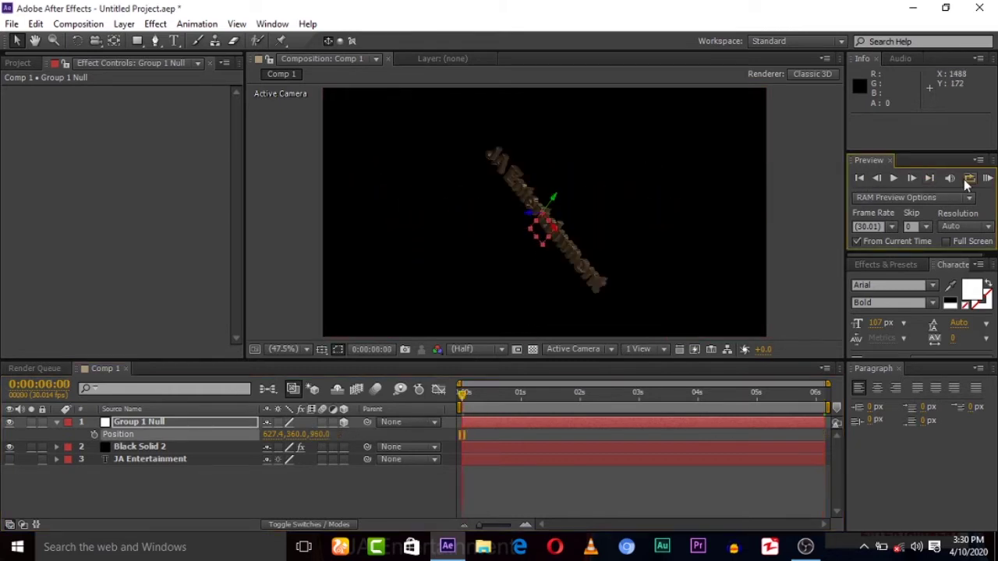
pyautogui.click(988, 178)
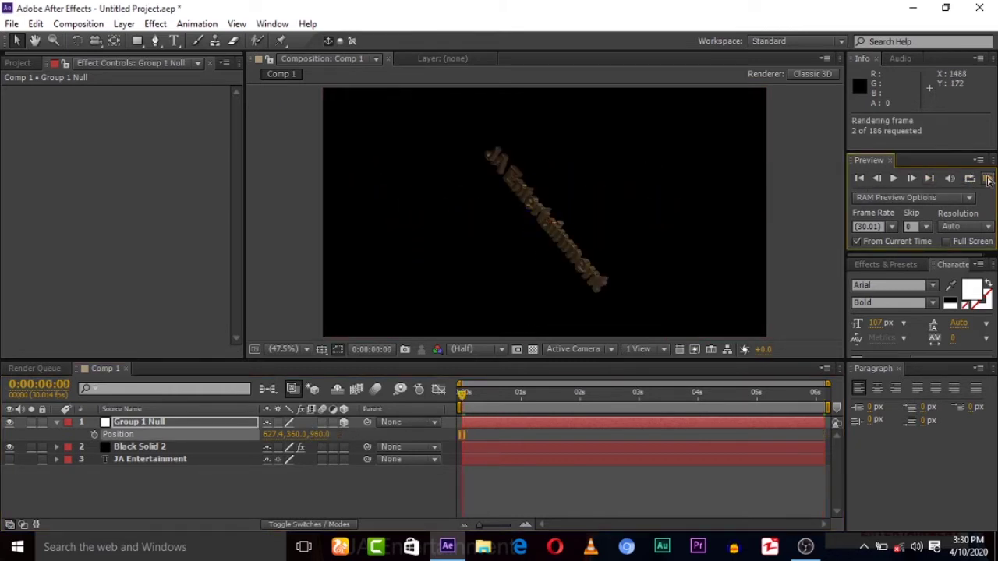
pyautogui.click(875, 179)
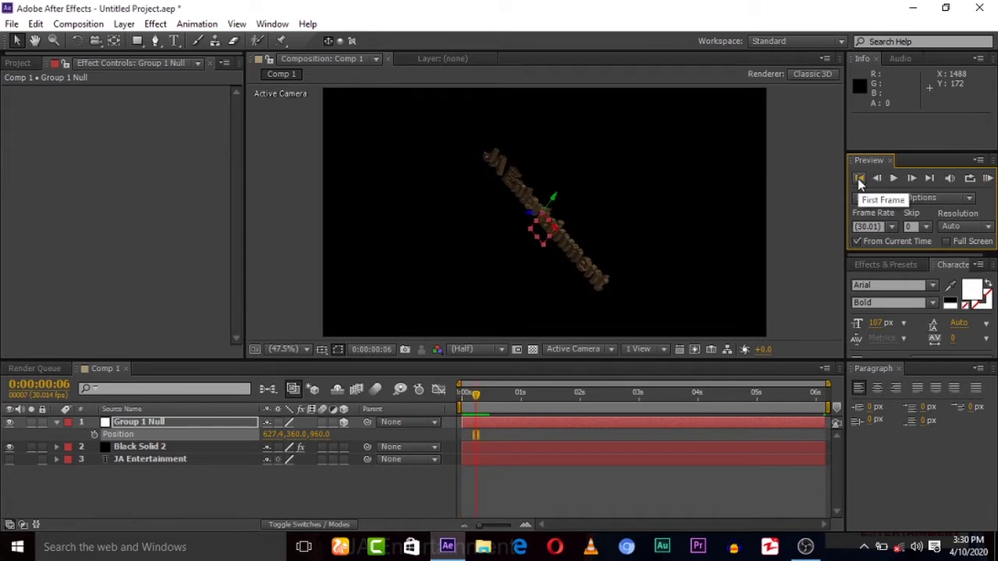
# Step: At the end frame, key Position with depth 0 and set Z Rotation to 0
pyautogui.press('End')
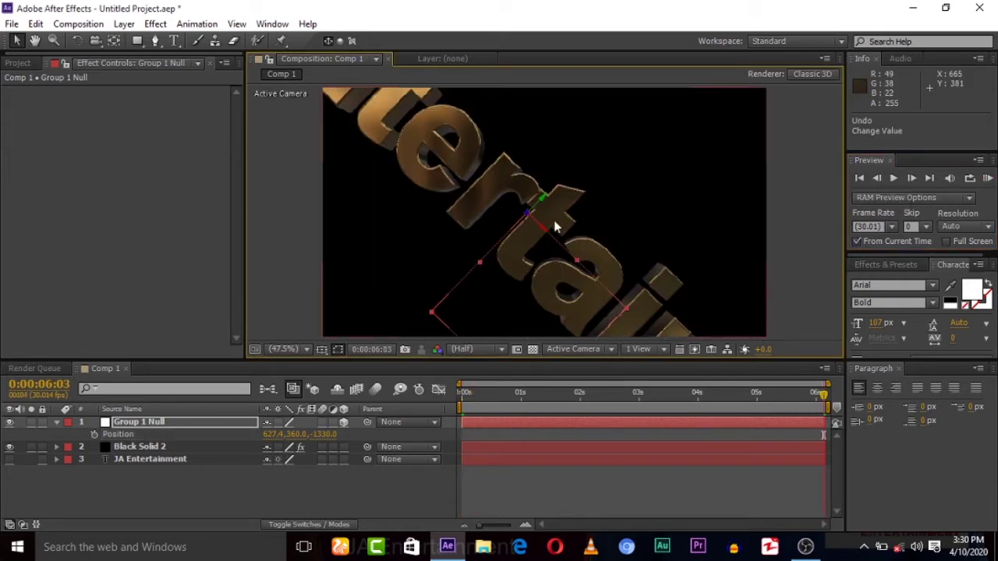
pyautogui.click(94, 435)
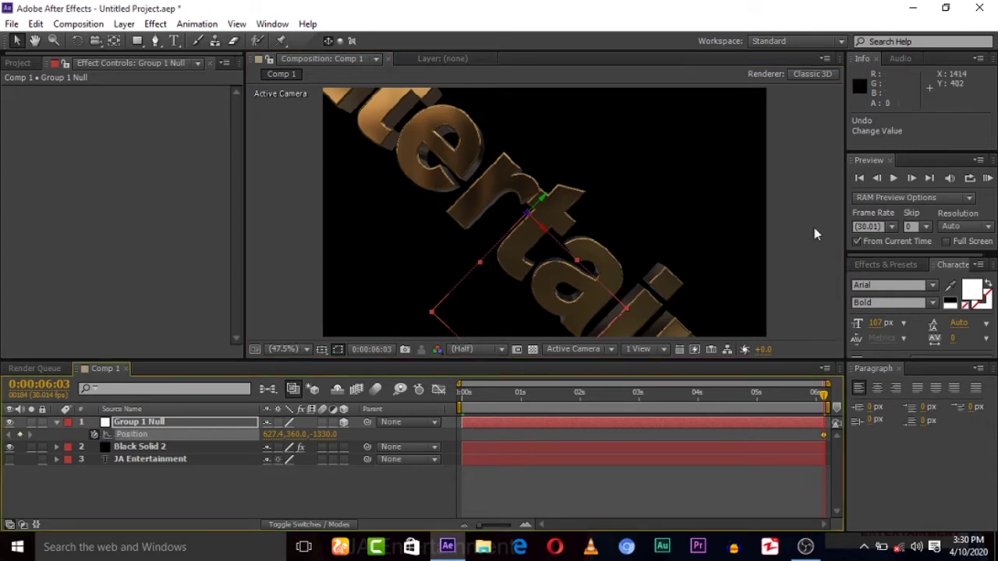
pyautogui.click(927, 186)
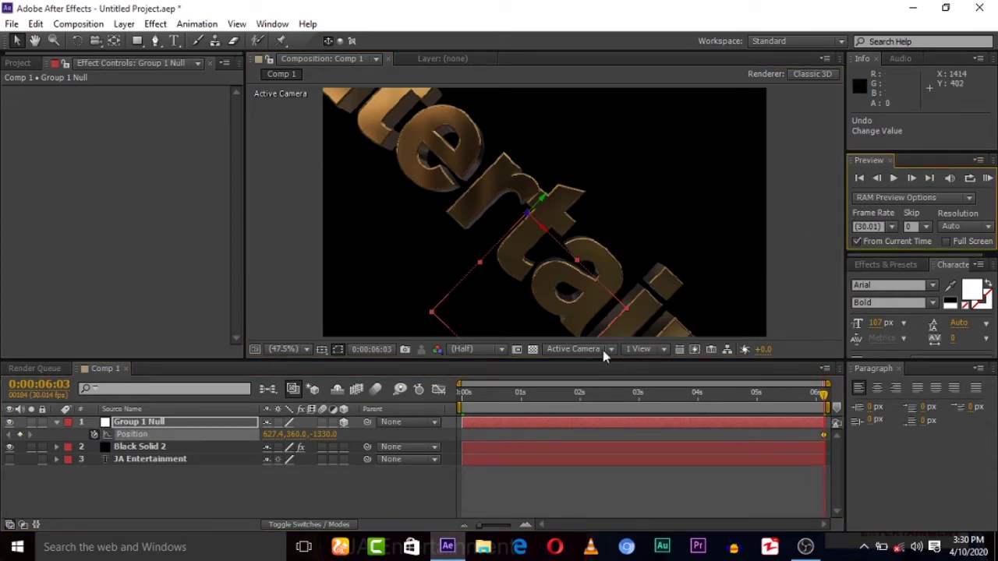
pyautogui.click(319, 435)
pyautogui.write('0')
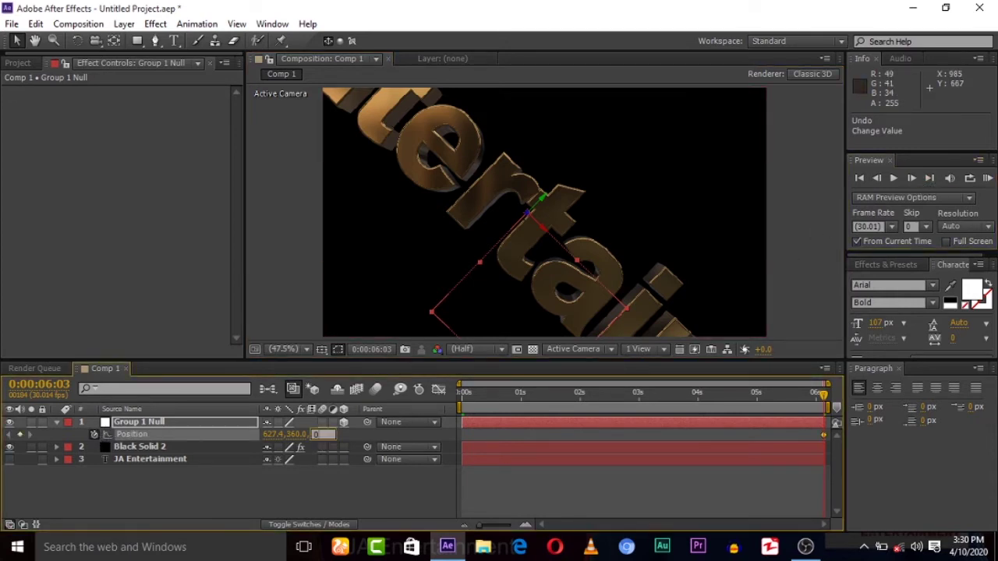
pyautogui.press('Return')
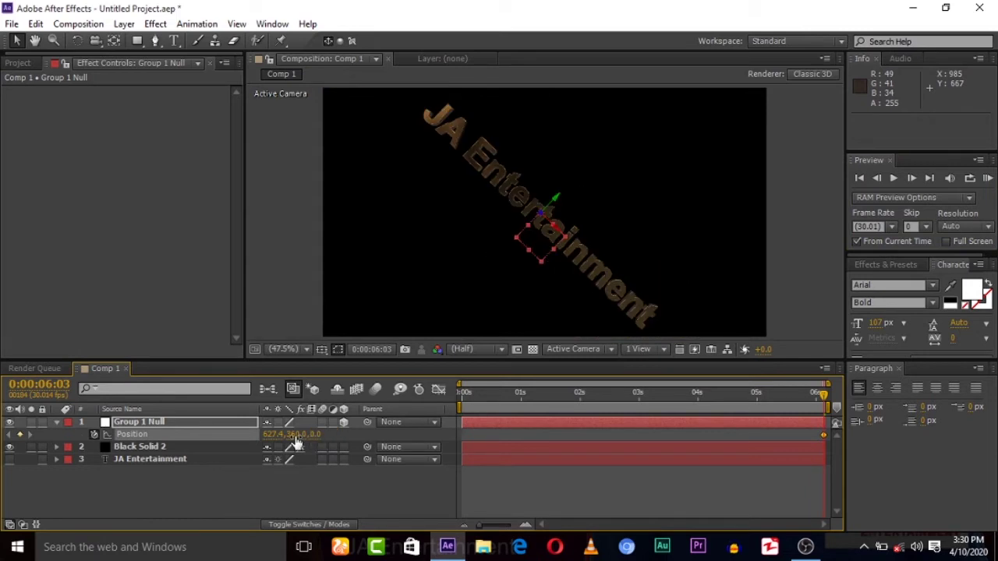
pyautogui.press('r')
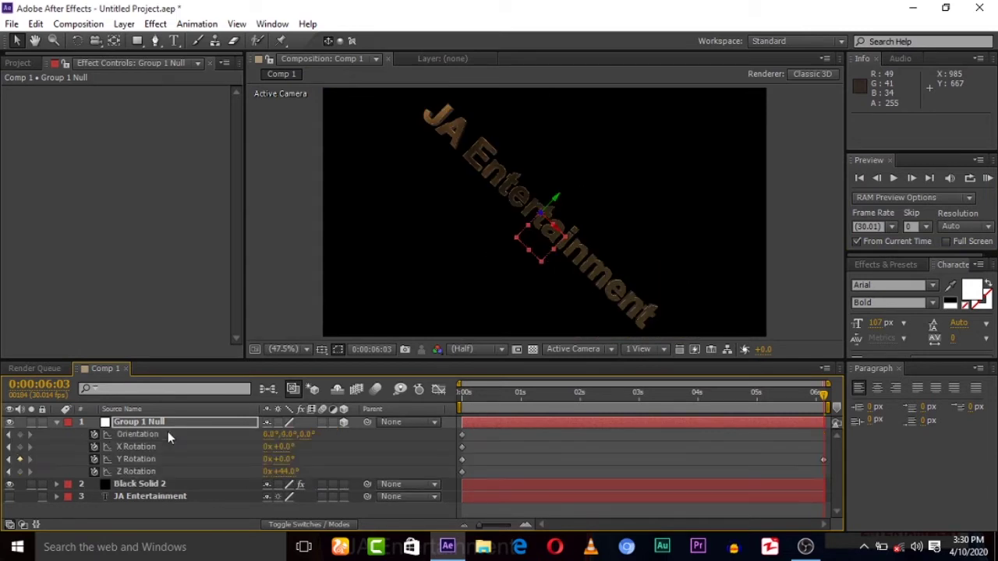
pyautogui.click(289, 471)
pyautogui.write('0')
pyautogui.press('Return')
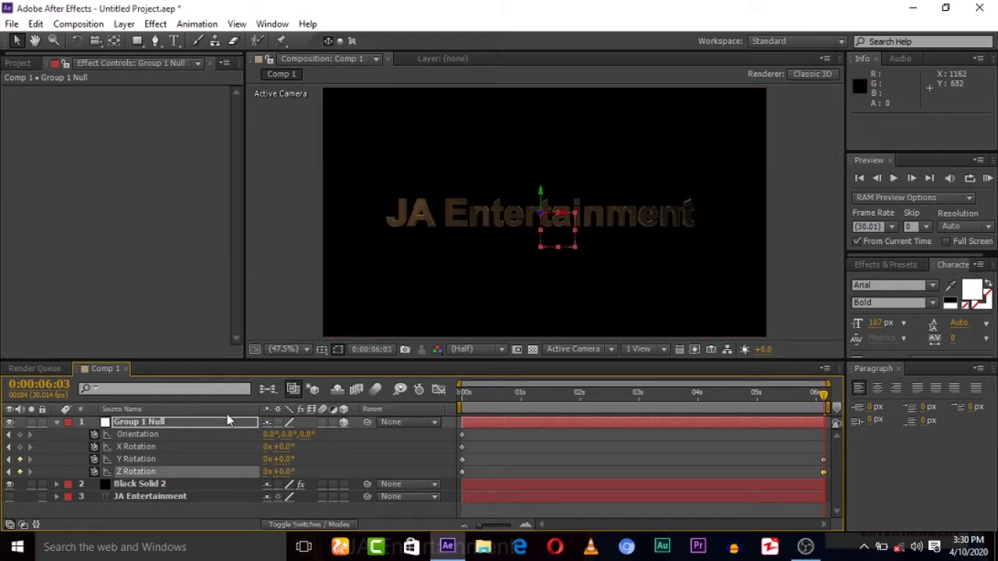
# Step: Scrub the null's ending Position Z to 1570 and return to the start
pyautogui.click(223, 421)
pyautogui.press('p')
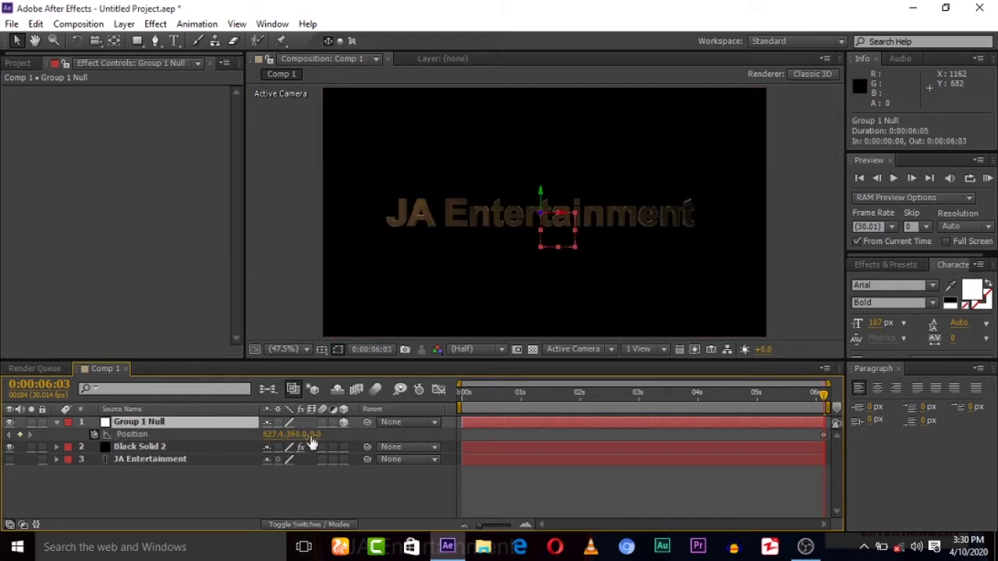
pyautogui.moveTo(313, 435); pyautogui.dragTo(654, 343)
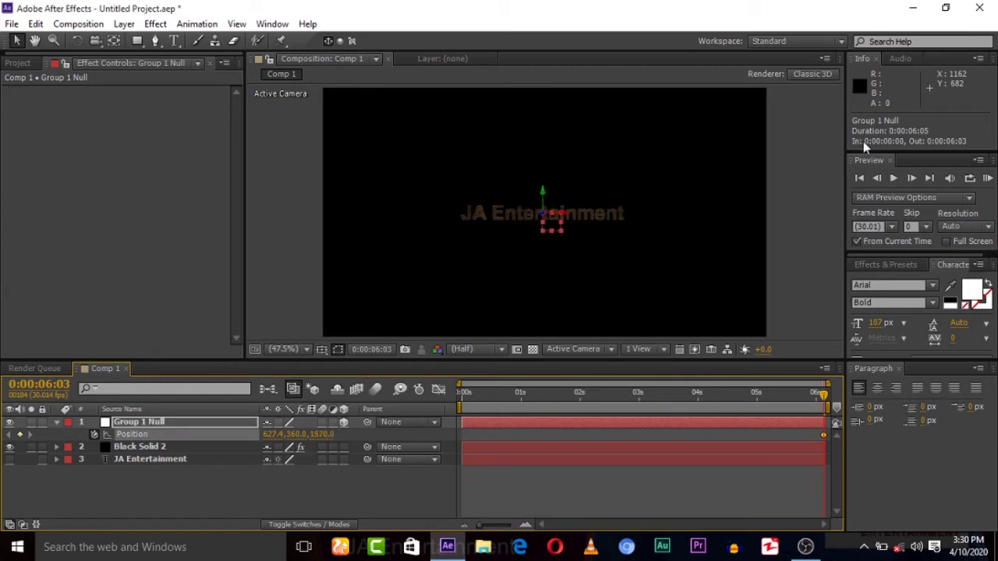
pyautogui.click(864, 177)
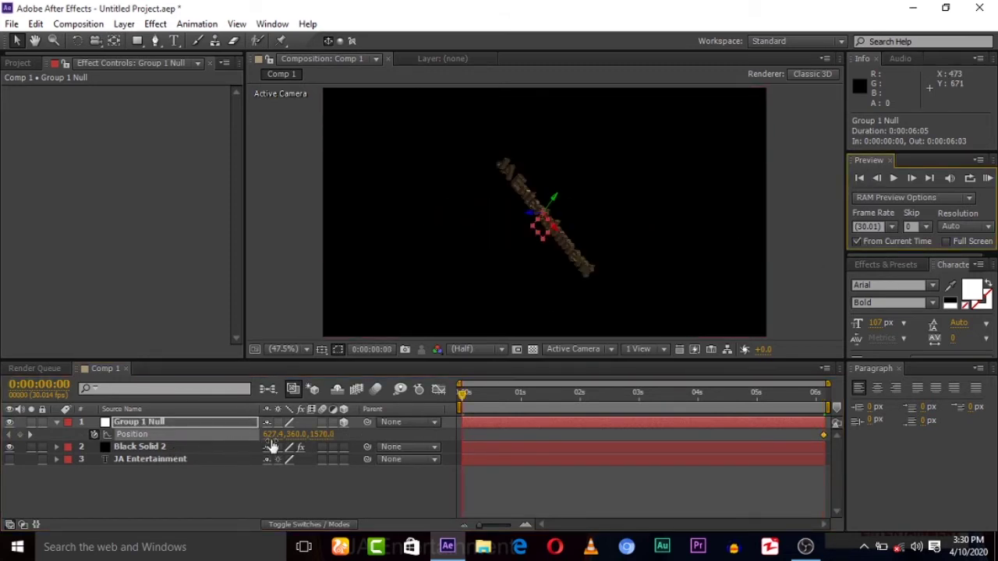
# Step: Set the null's starting Position Z to -1560 and RAM-preview the fly-back animation
pyautogui.moveTo(311, 441); pyautogui.dragTo(82, 435)
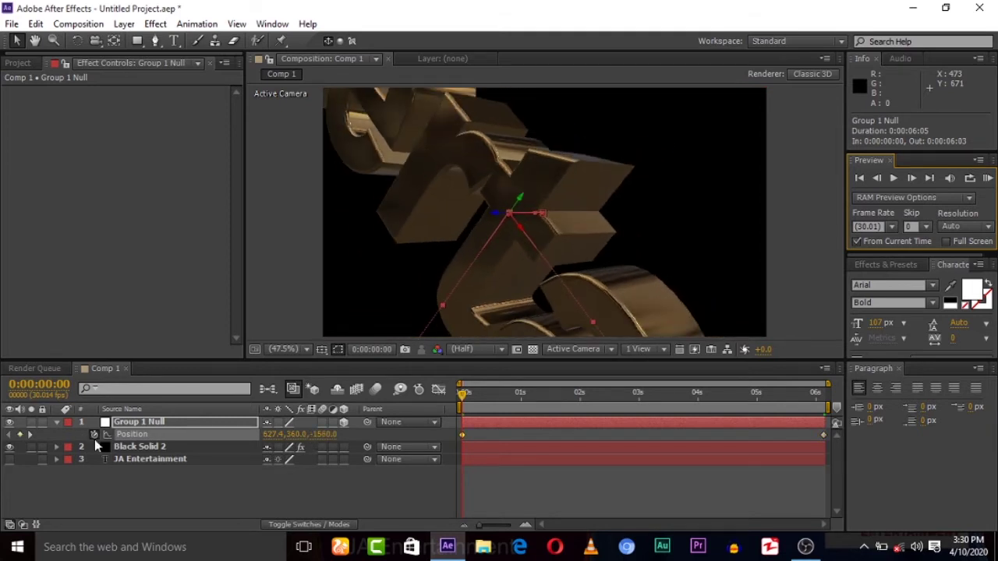
pyautogui.click(987, 179)
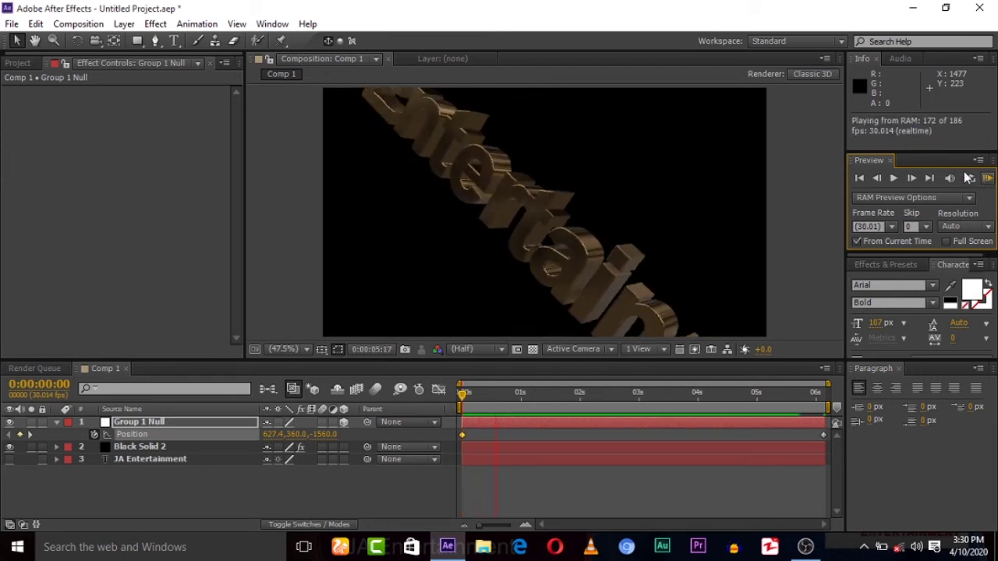
pyautogui.click(987, 180)
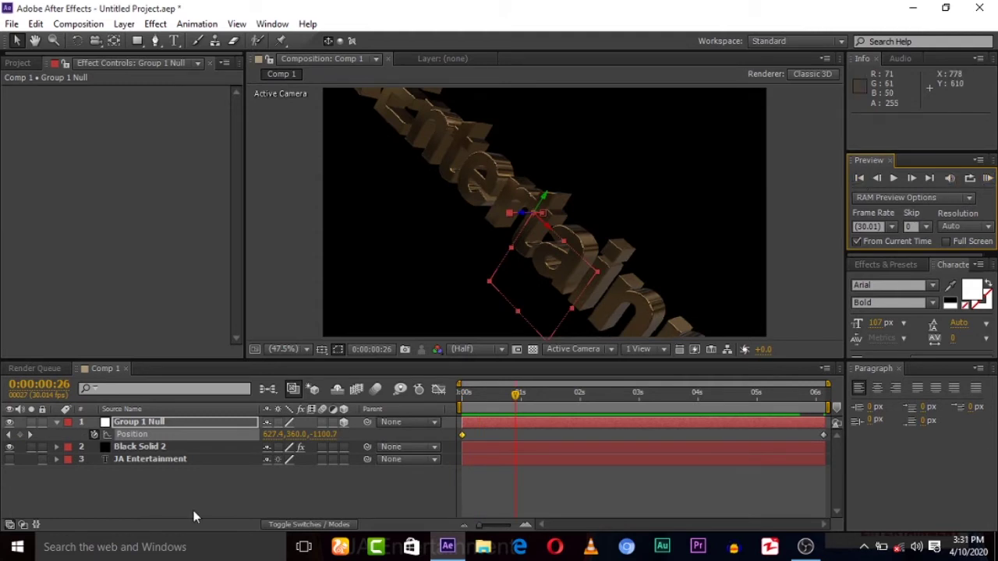
# Step: Add a point light named Light 1 with a gold-yellow colour (EBC012) to Comp 1
pyautogui.rightClick(227, 488)
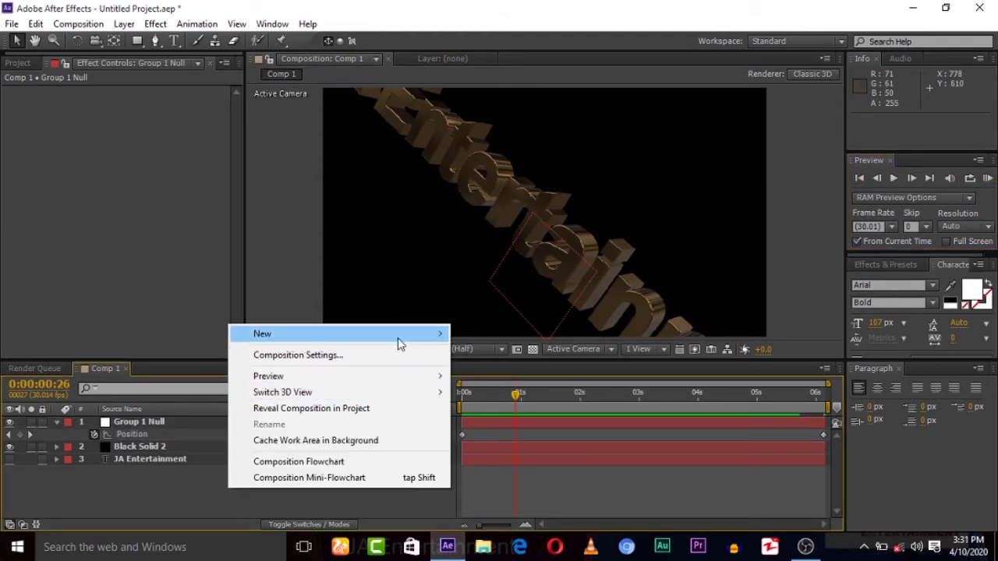
pyautogui.moveTo(396, 336)
pyautogui.click(490, 389)
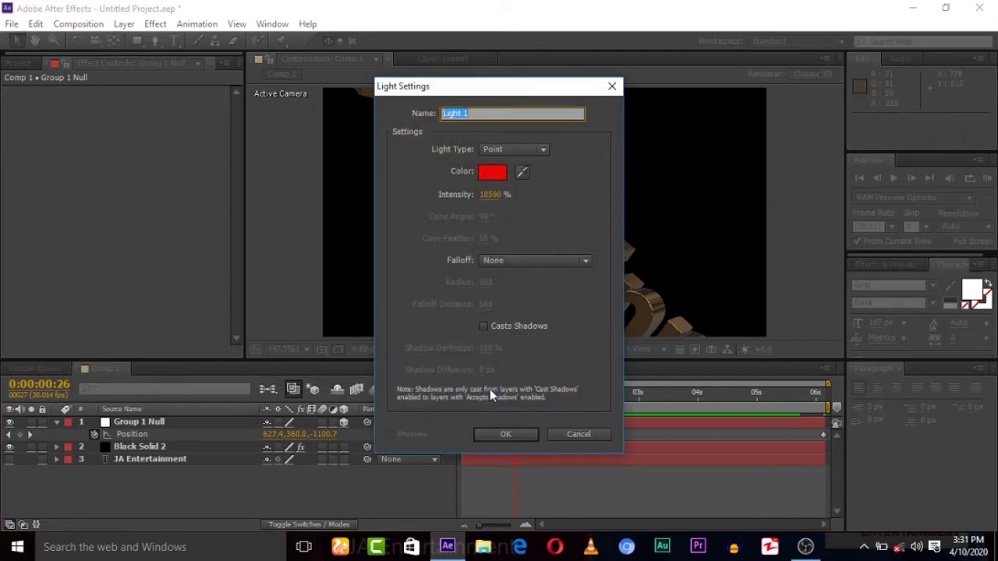
pyautogui.click(492, 172)
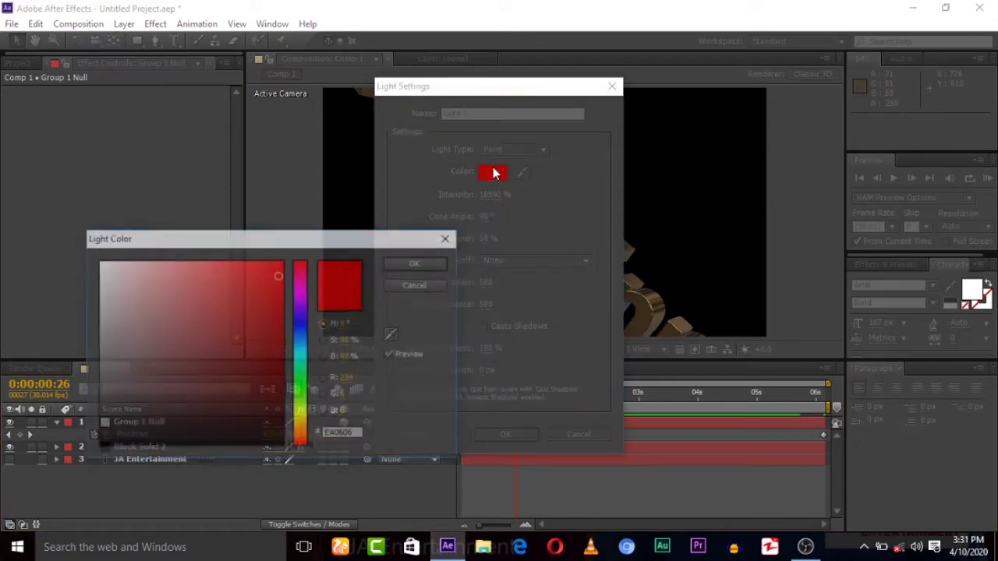
pyautogui.click(301, 425)
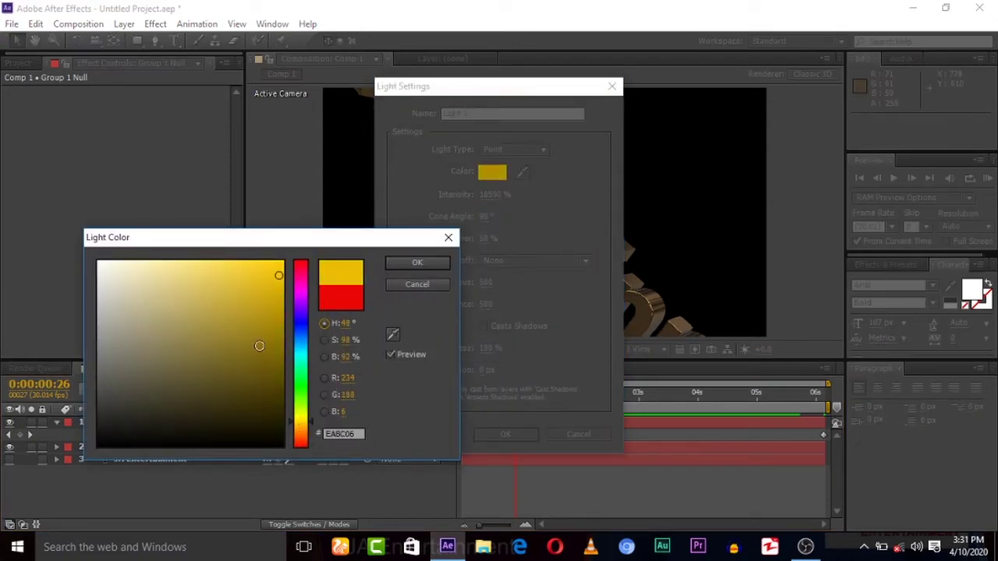
pyautogui.moveTo(268, 287); pyautogui.dragTo(270, 275)
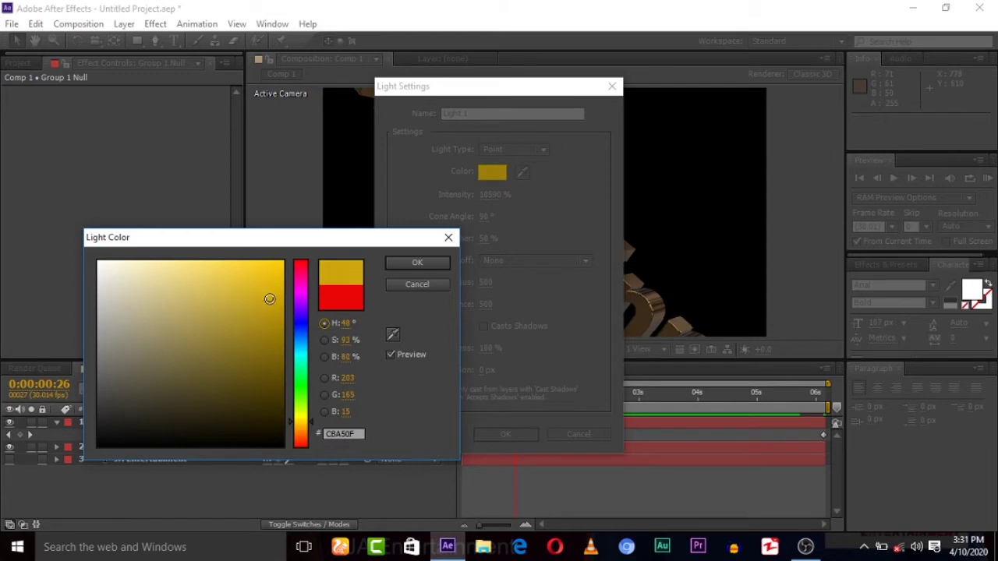
pyautogui.click(418, 262)
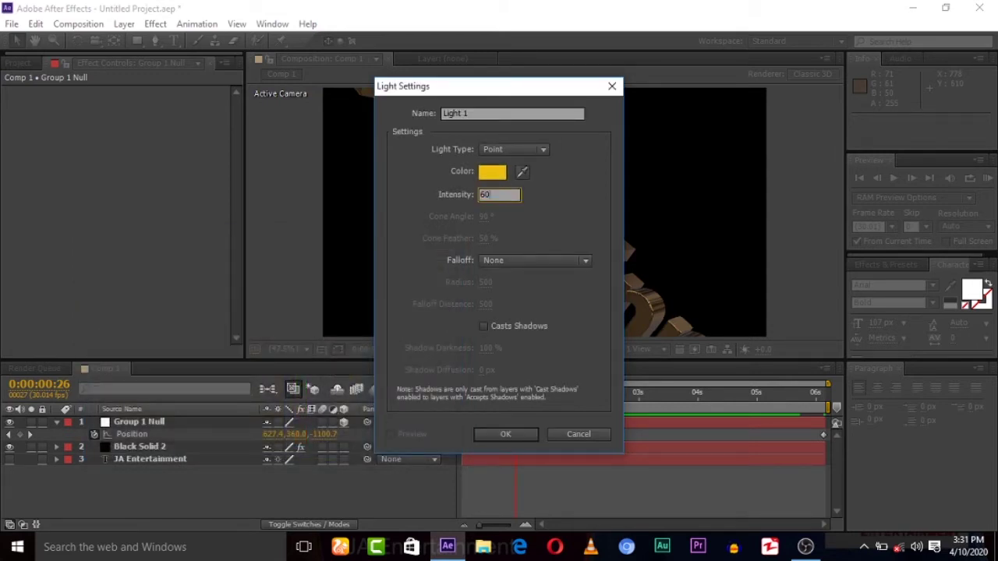
pyautogui.click(493, 195)
pyautogui.write('0')
pyautogui.press('Return')
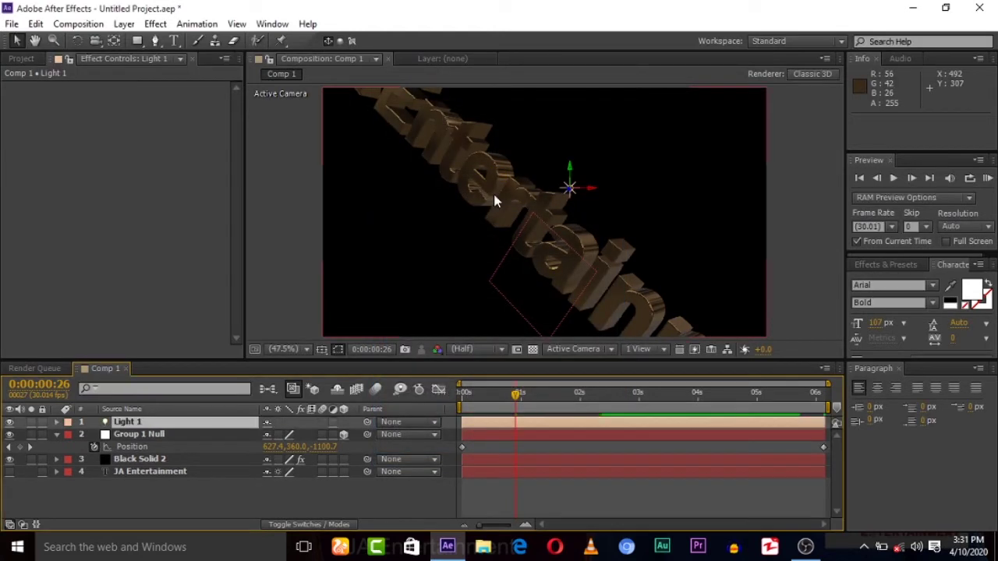
# Step: Keyframe Light 1's Z position from -1764.4 at frame 0 to -1094.4 at frame 20
pyautogui.press('p')
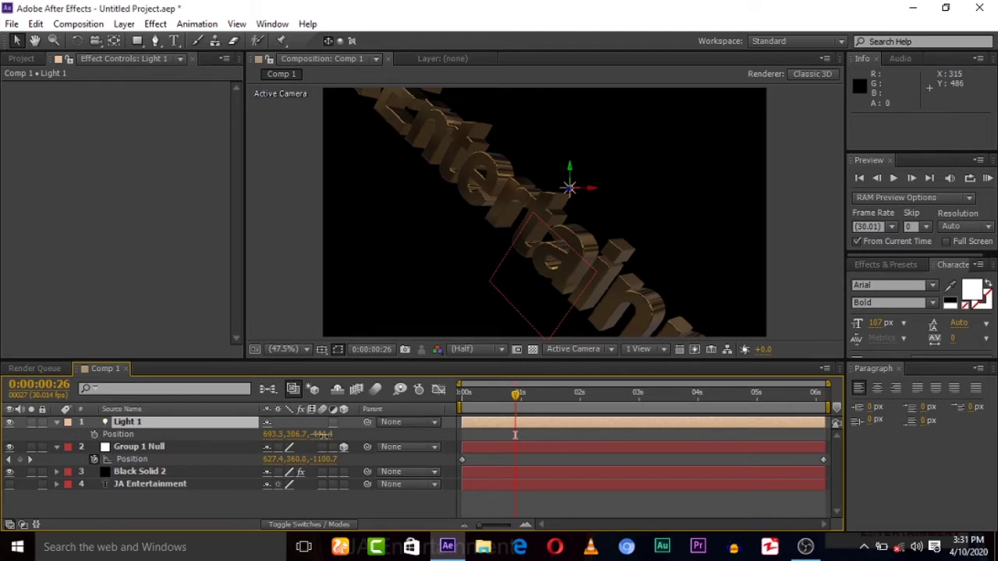
pyautogui.moveTo(321, 434); pyautogui.dragTo(235, 433)
pyautogui.press('Return')
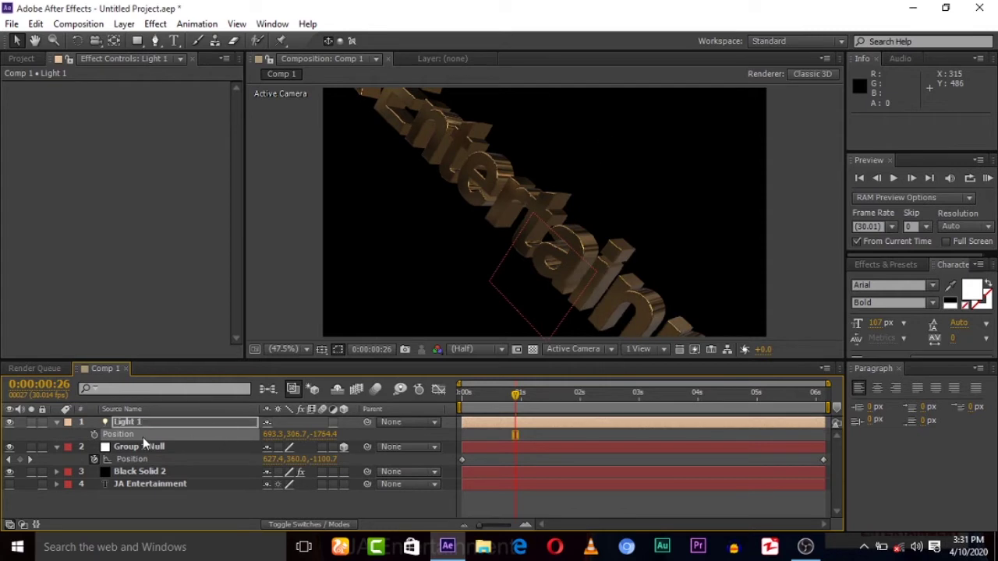
pyautogui.click(94, 434)
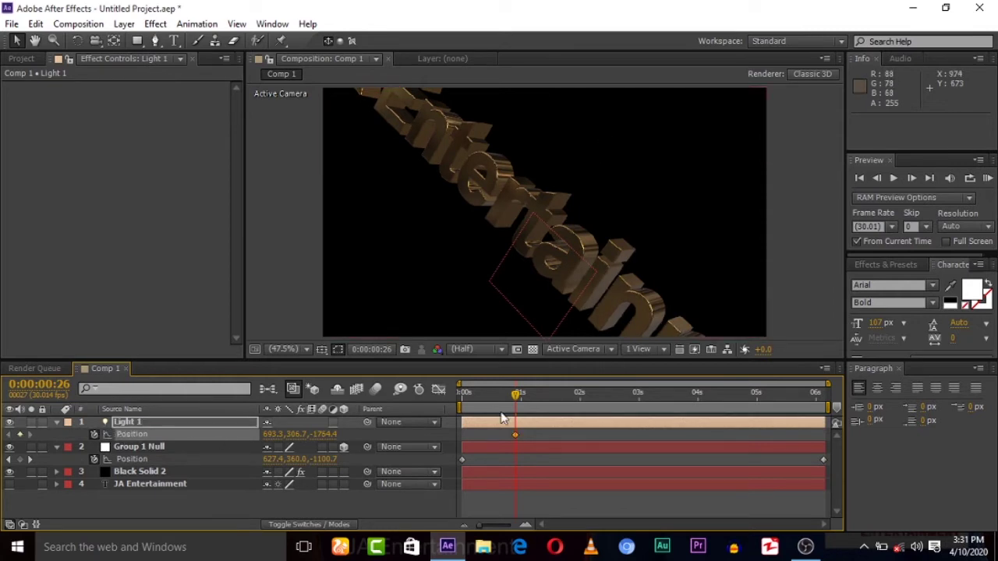
pyautogui.moveTo(515, 410); pyautogui.dragTo(454, 407)
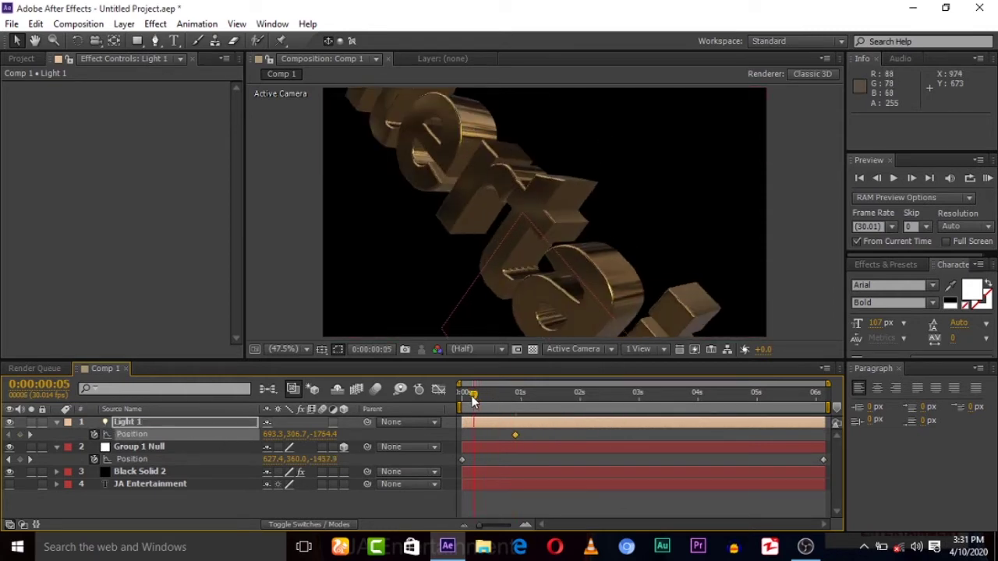
pyautogui.click(94, 434)
pyautogui.click(94, 434)
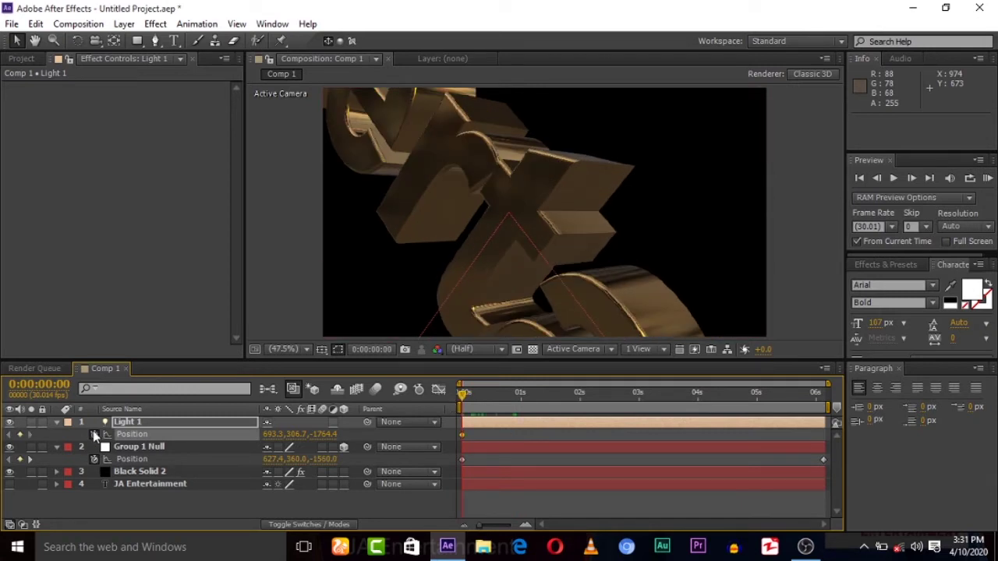
pyautogui.press('space')
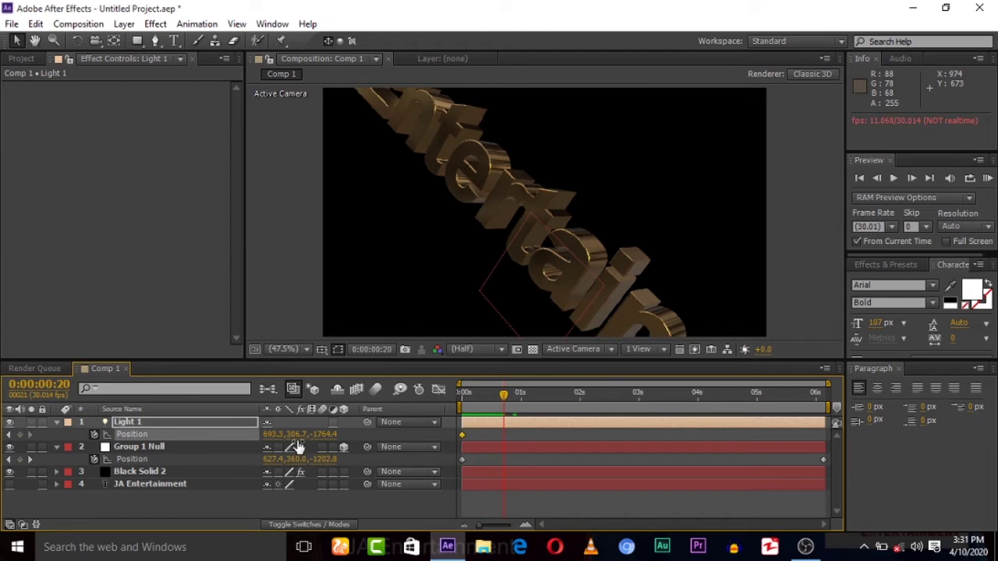
pyautogui.moveTo(316, 438); pyautogui.dragTo(360, 432)
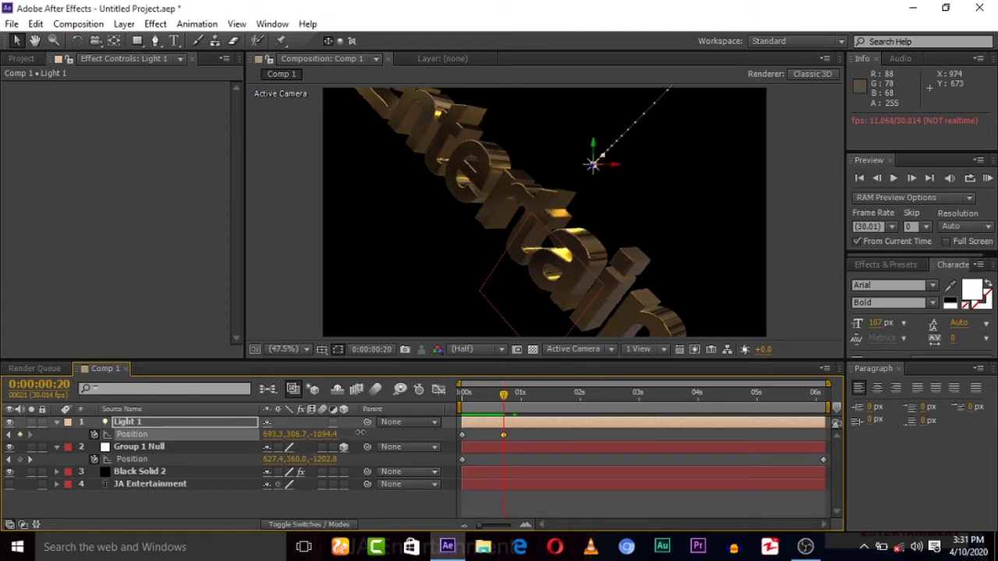
# Step: Check the animation's end, return to the start and run a RAM preview
pyautogui.moveTo(668, 399); pyautogui.dragTo(825, 396)
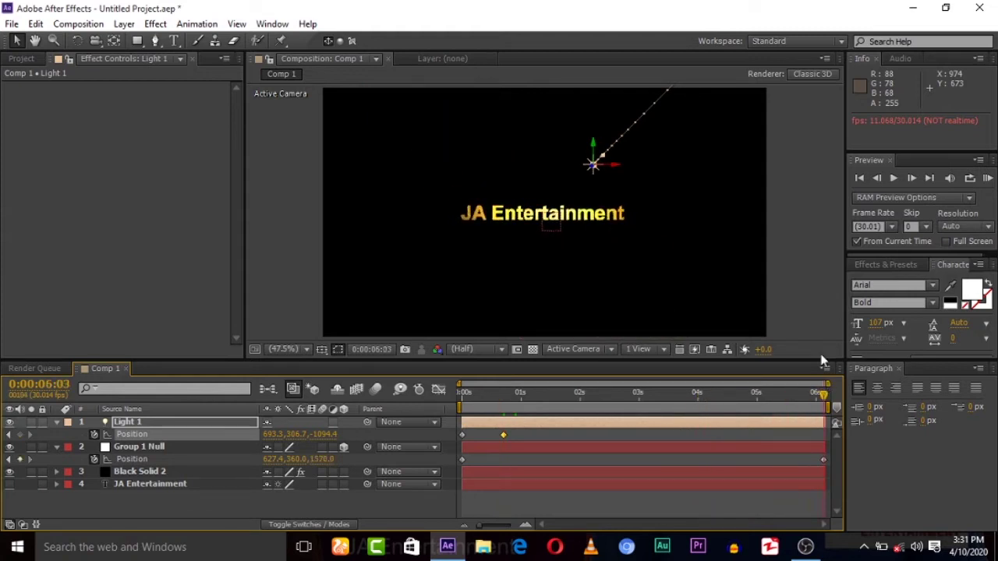
pyautogui.click(860, 178)
pyautogui.click(989, 180)
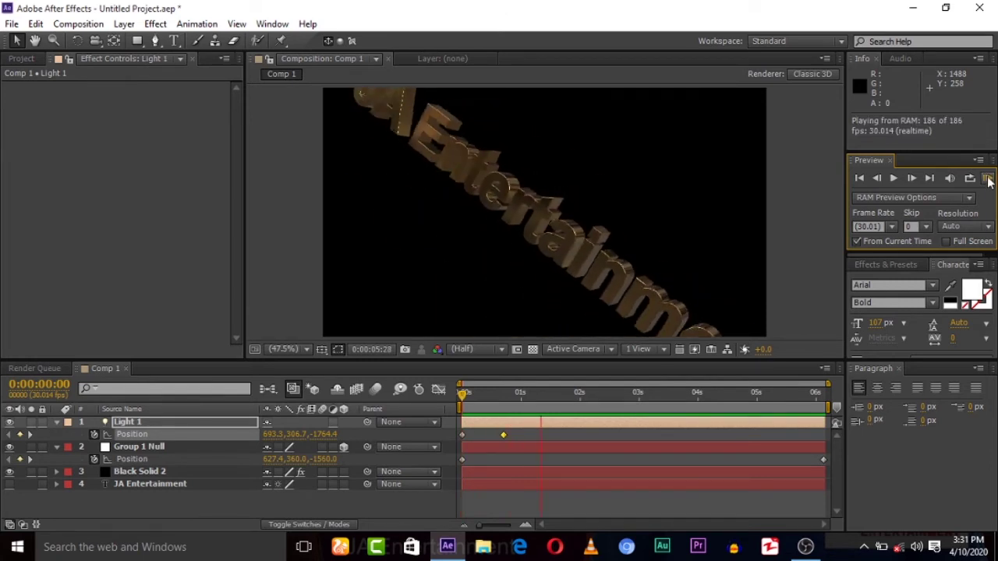
# Step: Recolour Light 1 to magenta in its settings and RAM-preview the pink-lit title
pyautogui.click(986, 179)
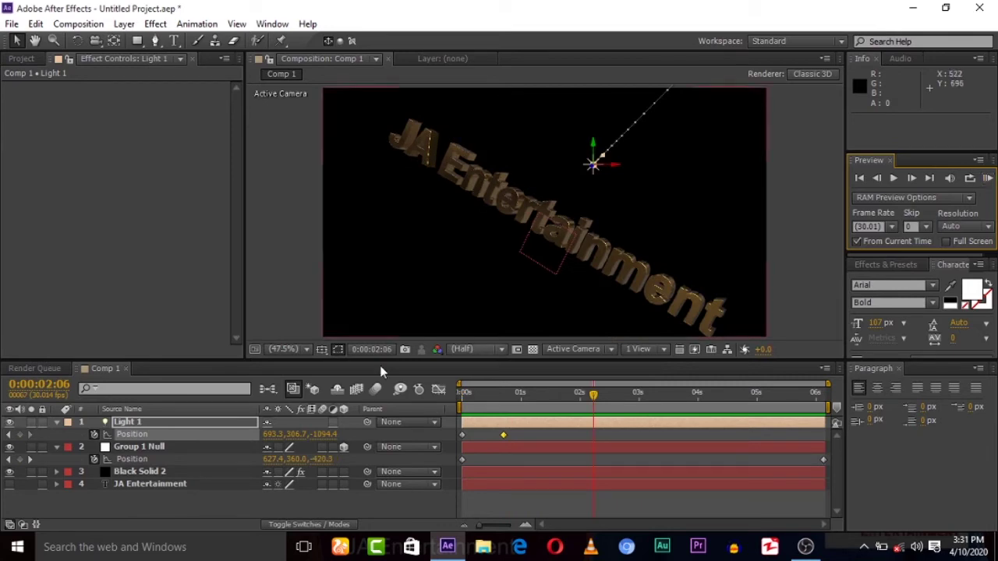
pyautogui.doubleClick(153, 421)
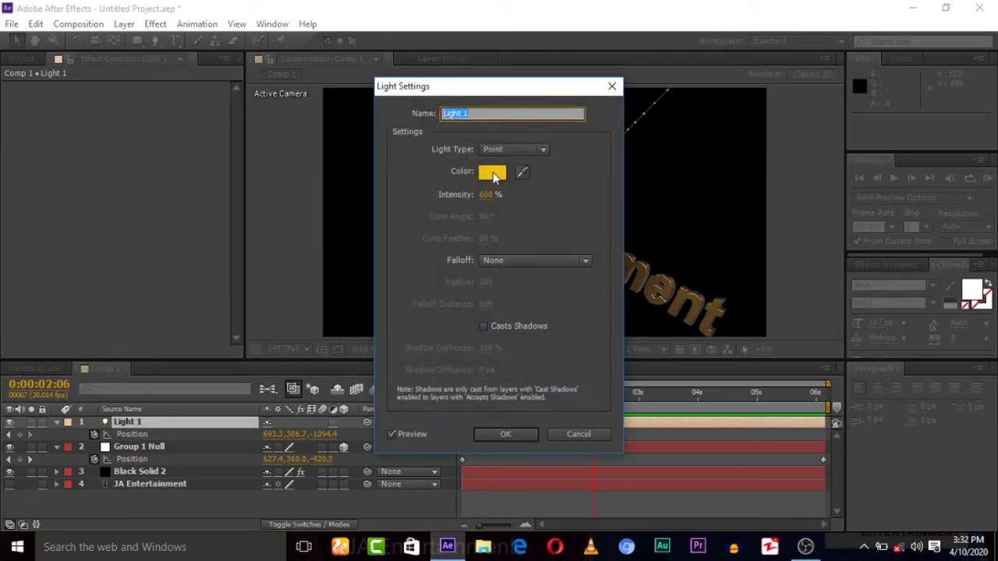
pyautogui.click(493, 172)
pyautogui.click(301, 293)
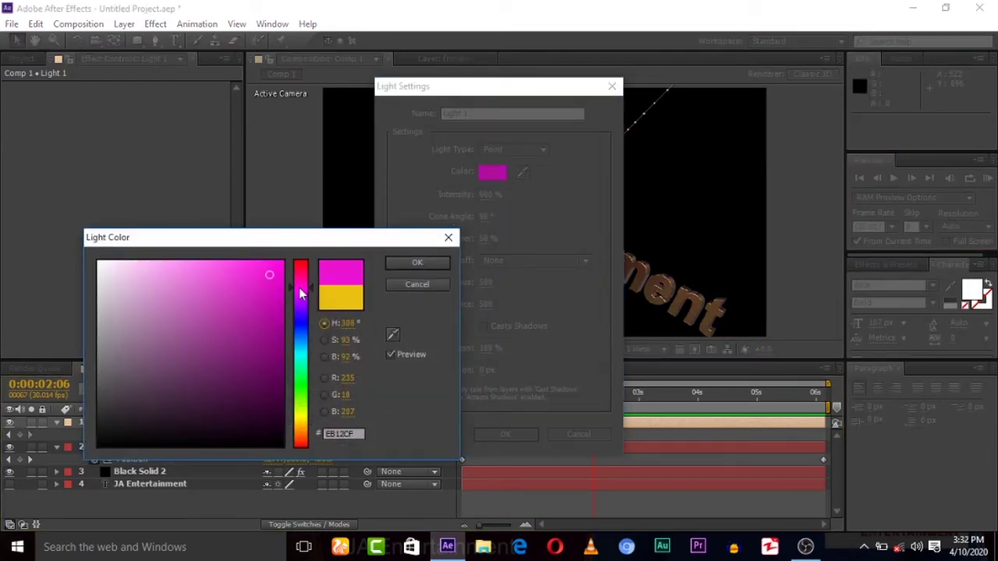
pyautogui.click(436, 263)
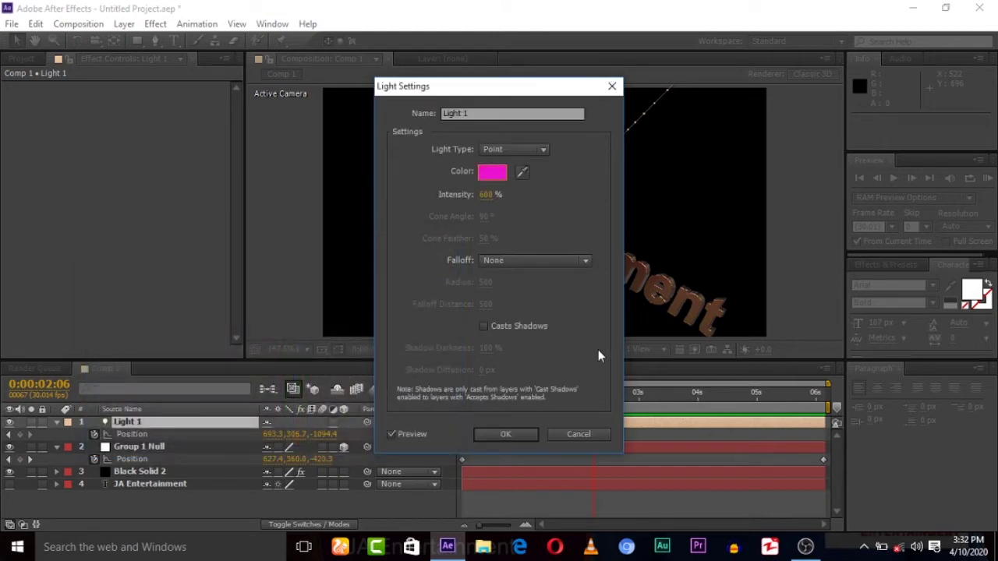
pyautogui.click(497, 433)
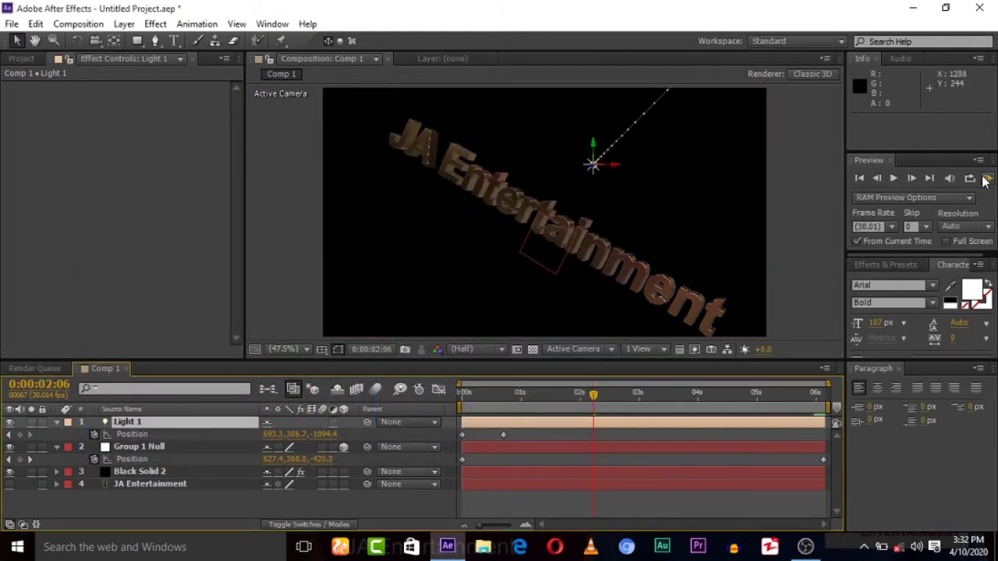
pyautogui.click(986, 179)
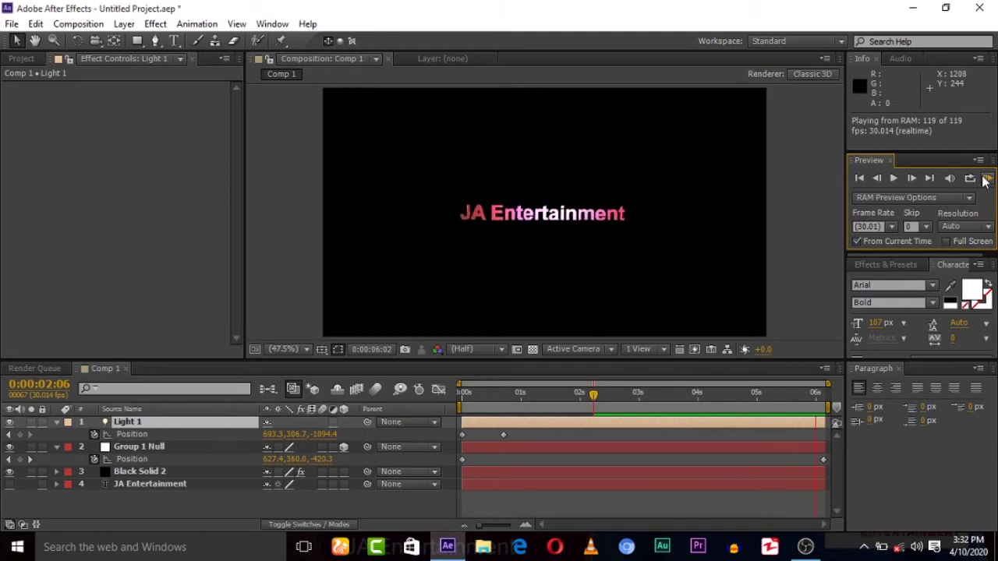
# Step: Push Light 1 deeper and toward the text for pink highlights, then preview the result
pyautogui.click(986, 180)
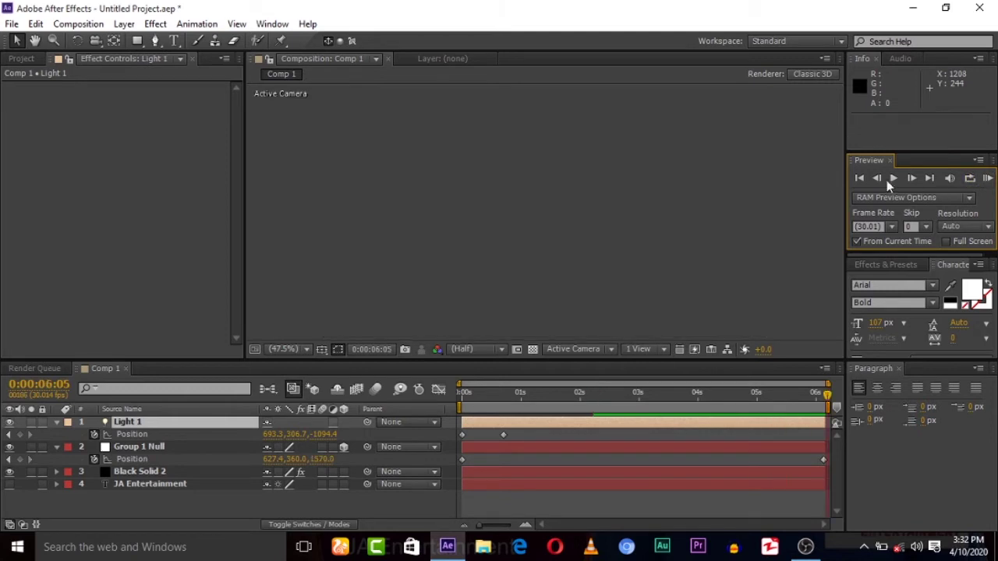
pyautogui.click(859, 178)
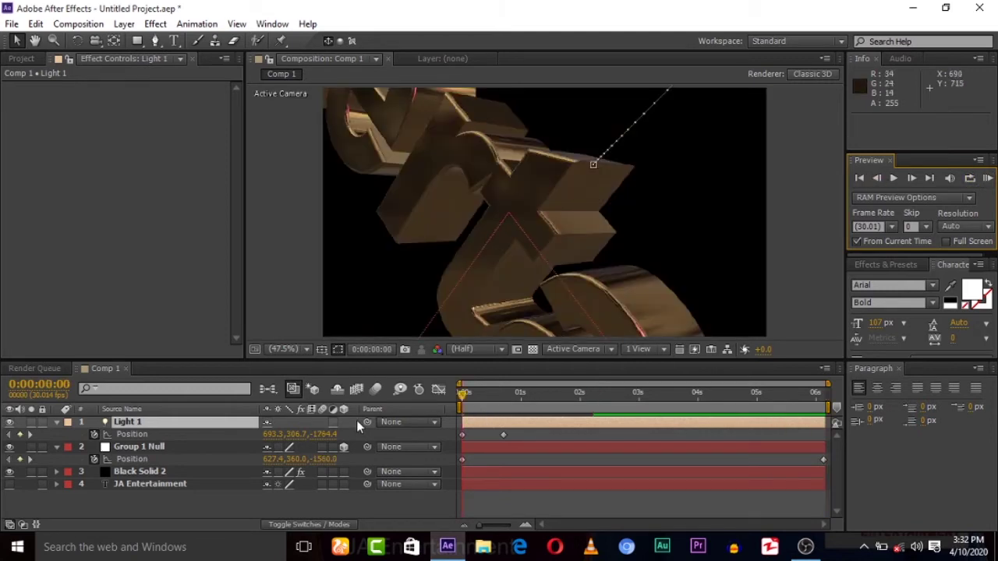
pyautogui.moveTo(319, 436); pyautogui.dragTo(270, 429)
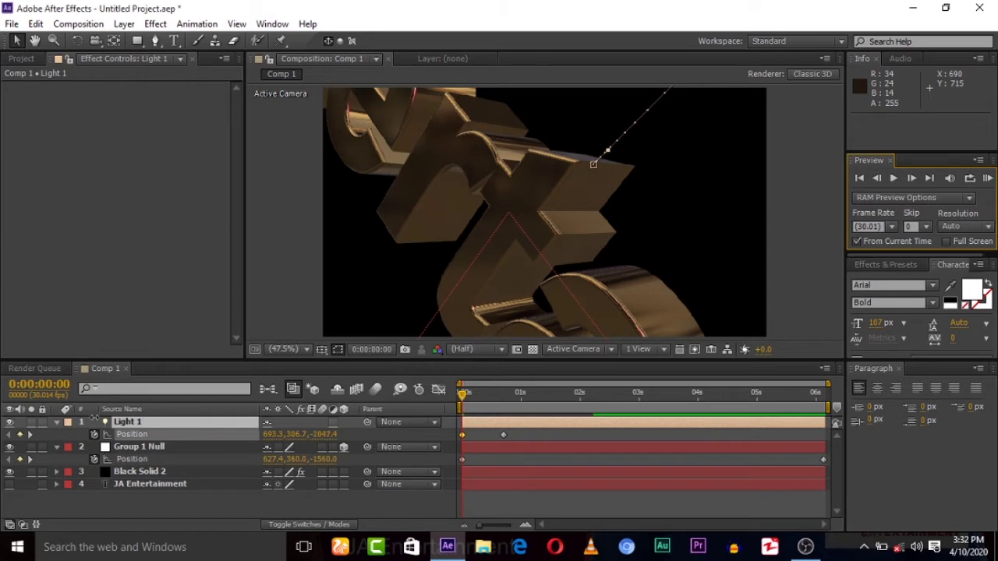
pyautogui.moveTo(93, 419)
pyautogui.mouseDown()
pyautogui.moveTo(530, 426)
pyautogui.moveTo(511, 427)
pyautogui.mouseUp()
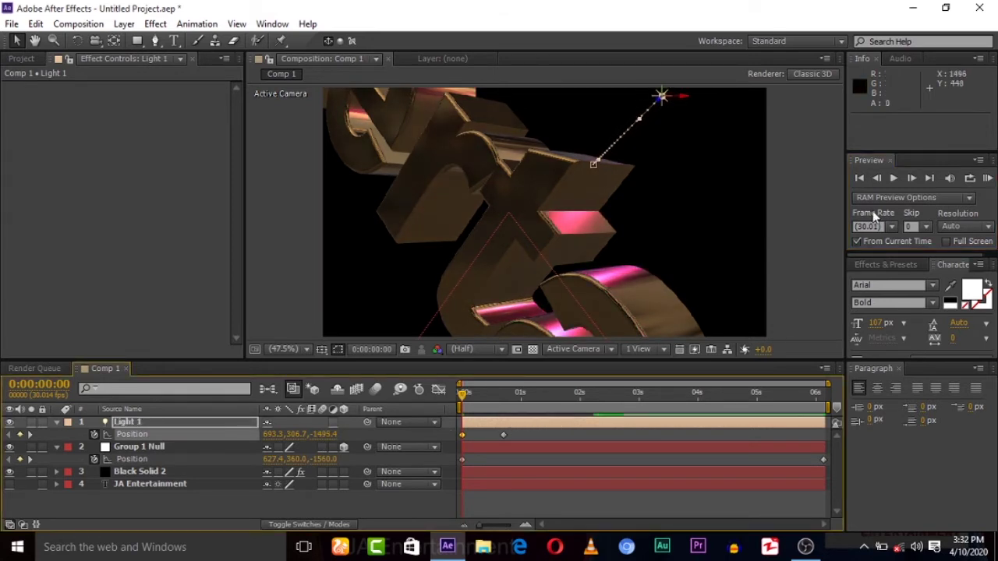
pyautogui.click(987, 180)
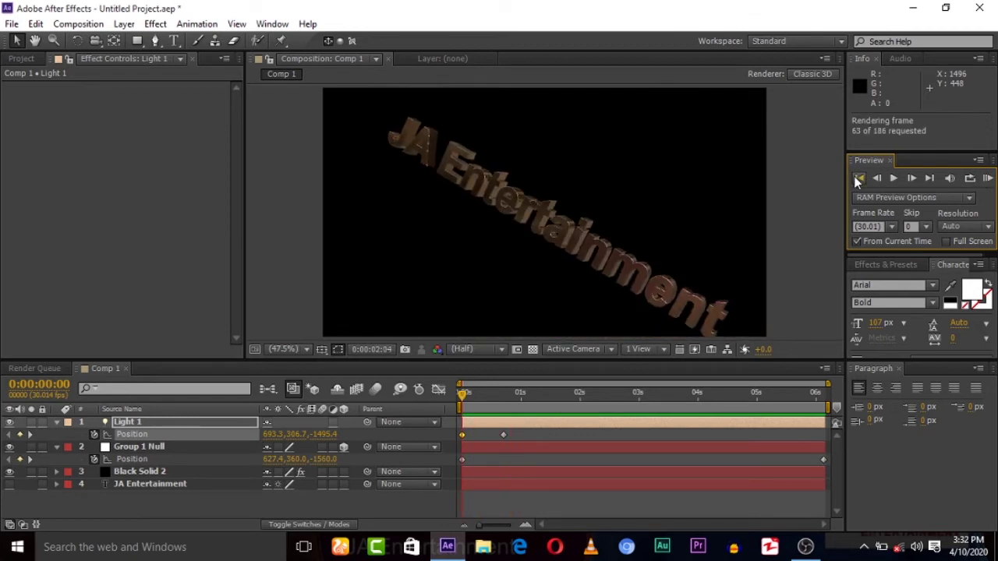
pyautogui.click(857, 178)
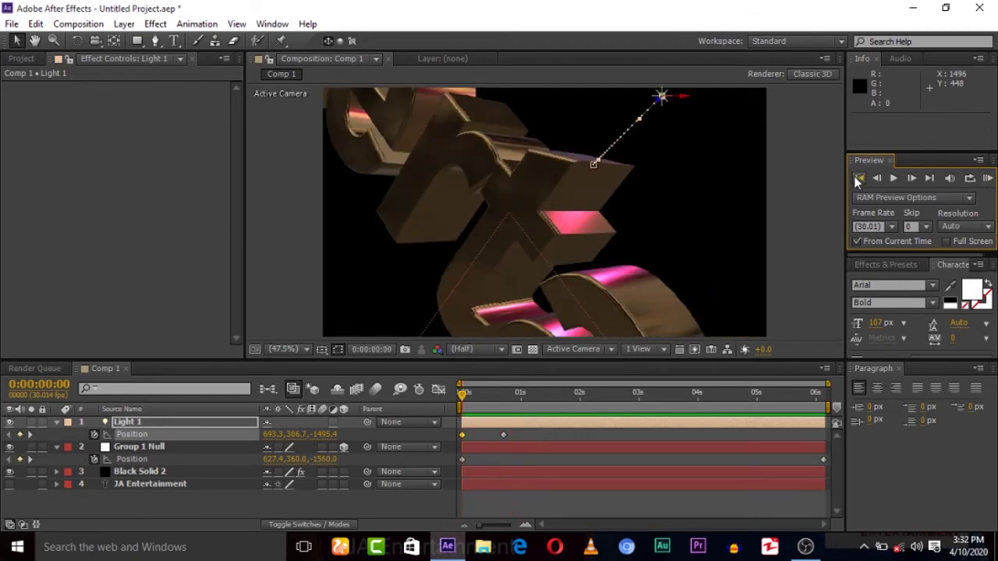
# Step: Select all layers in Comp 1 with Ctrl+A and delete them
pyautogui.click(57, 423)
pyautogui.click(124, 425)
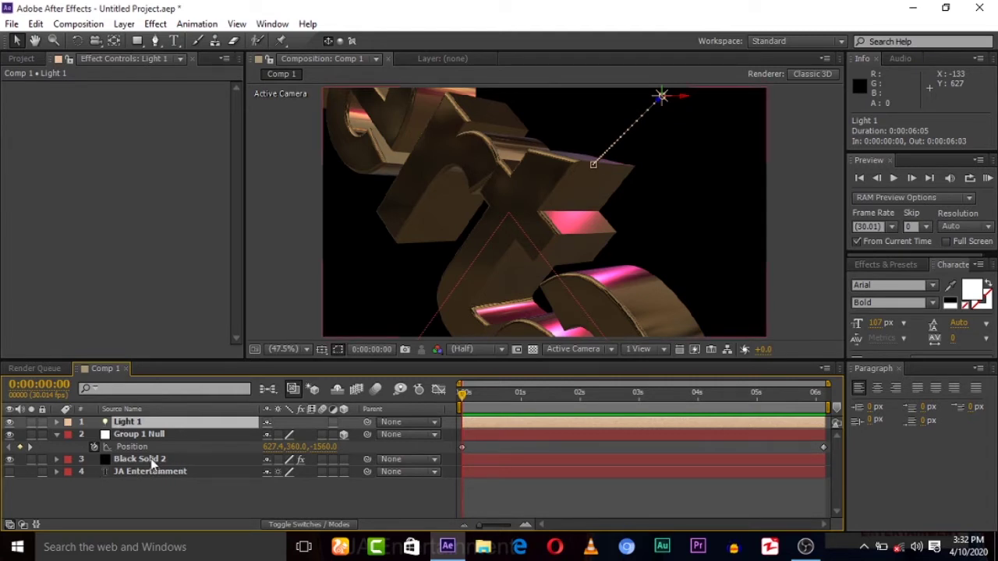
pyautogui.hotkey('ctrl', 'a')
pyautogui.press('Delete')
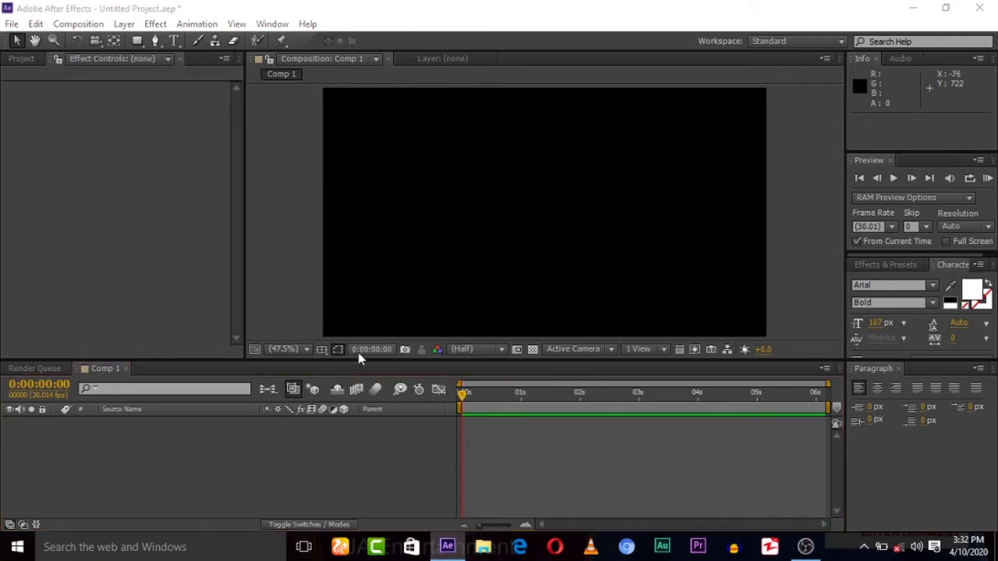
# Step: Open Downloads in File Explorer and drag 231690.jpg into After Effects
pyautogui.press('super+e')
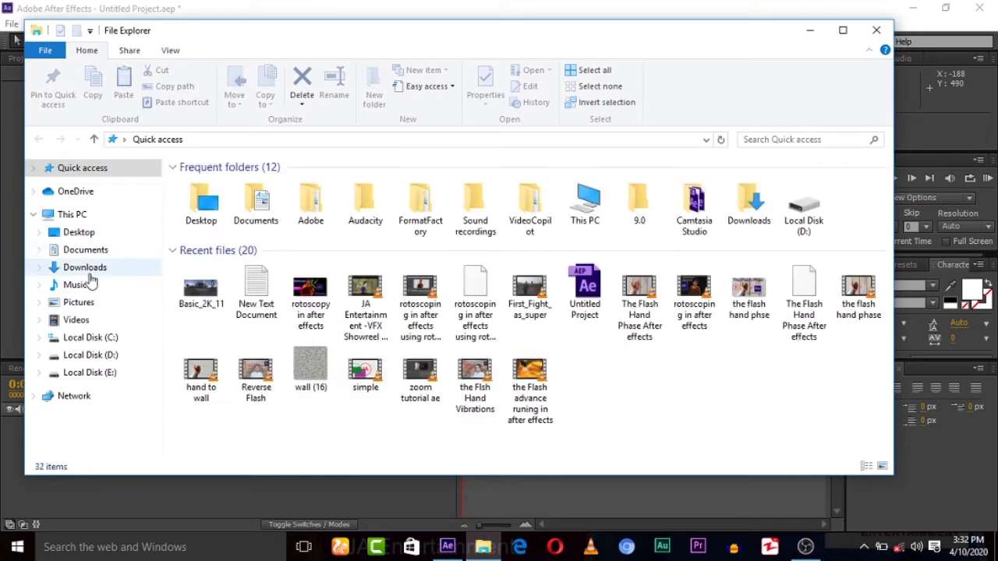
pyautogui.click(86, 268)
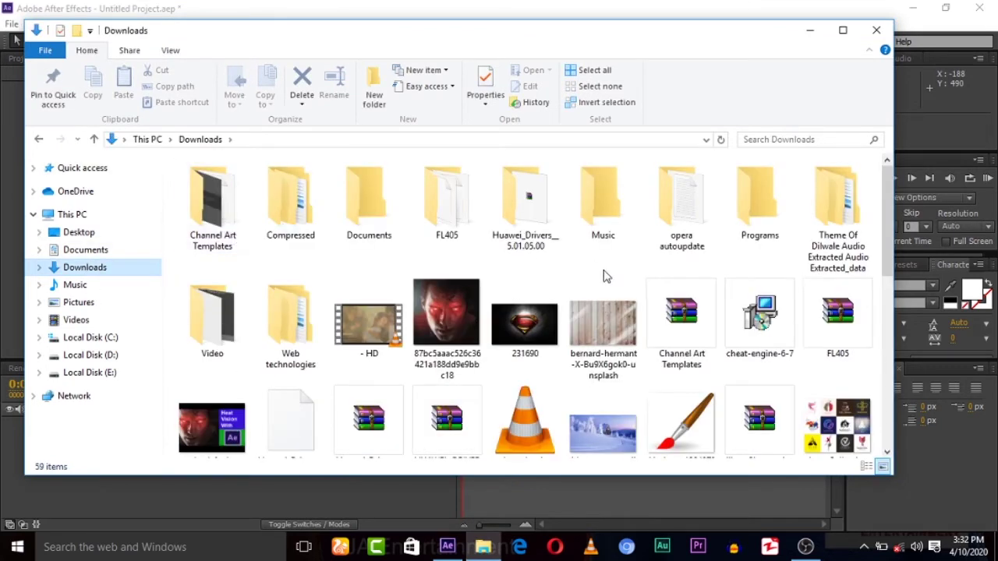
pyautogui.moveTo(890, 234); pyautogui.dragTo(892, 248)
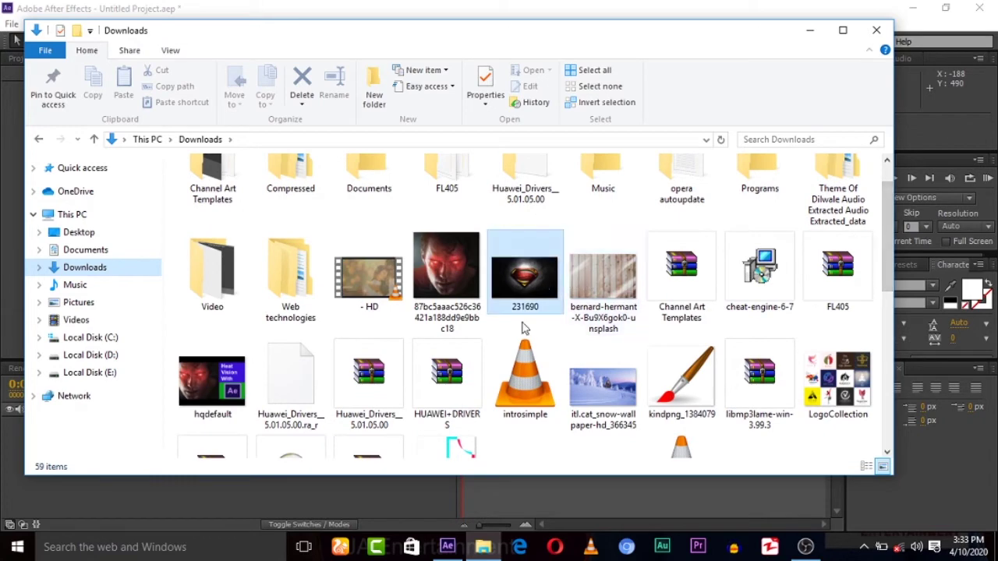
pyautogui.moveTo(525, 281)
pyautogui.mouseDown()
pyautogui.moveTo(452, 551)
pyautogui.moveTo(94, 314)
pyautogui.mouseUp()
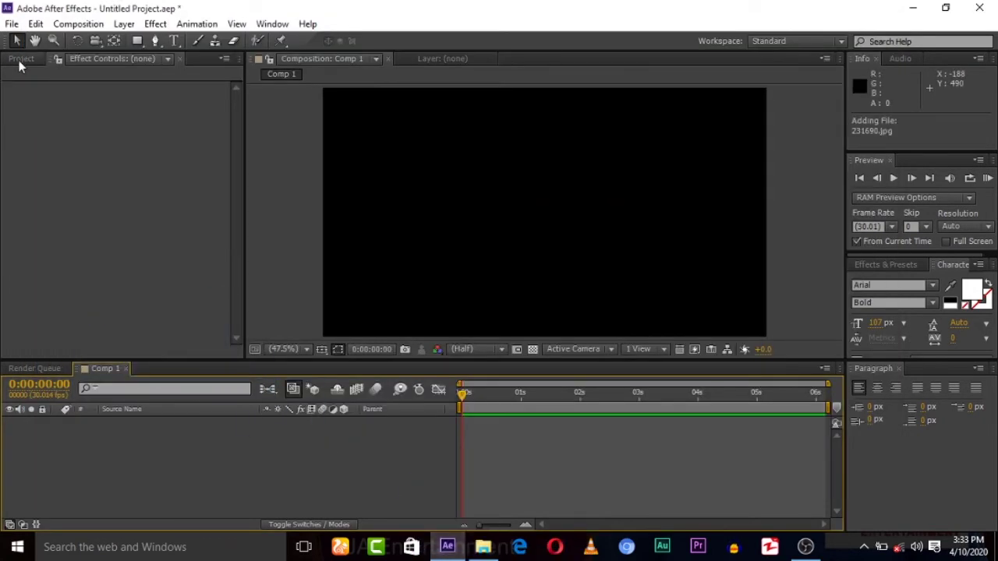
# Step: Place 231690.jpg in Comp 1 and scale it down to 57%
pyautogui.moveTo(48, 221)
pyautogui.mouseDown()
pyautogui.moveTo(151, 507)
pyautogui.moveTo(139, 454)
pyautogui.mouseUp()
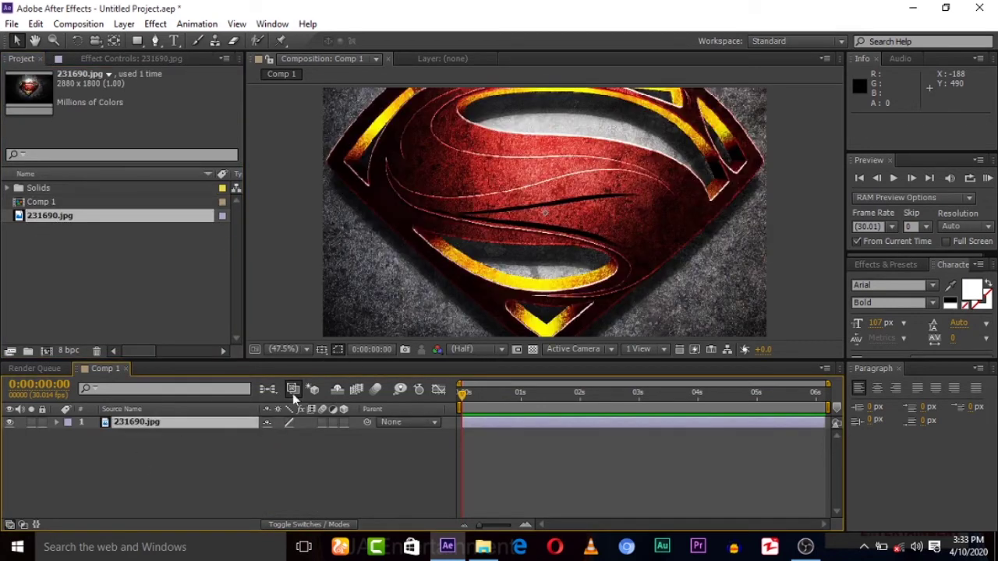
pyautogui.press('s')
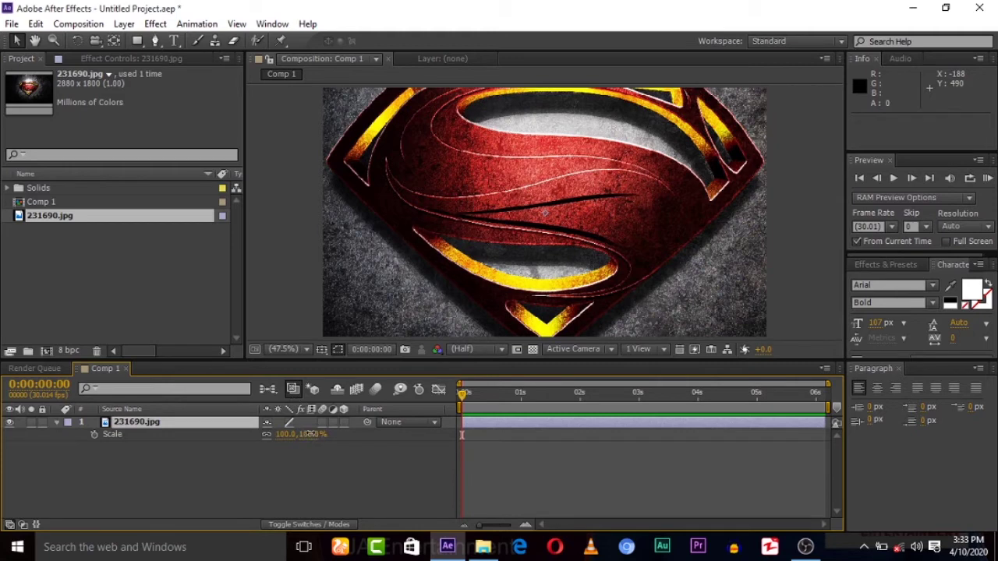
pyautogui.moveTo(310, 433); pyautogui.dragTo(274, 434)
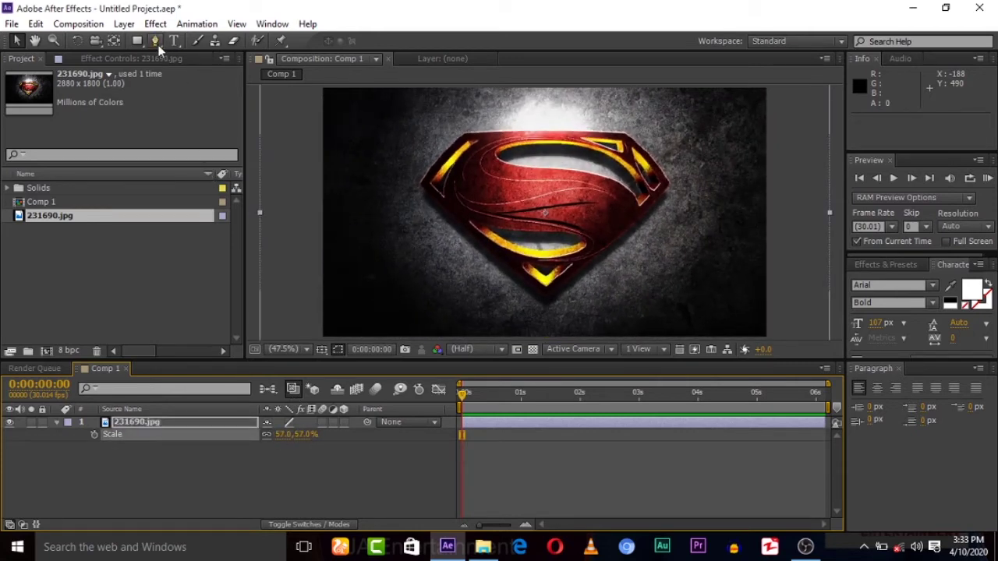
# Step: Add a new adjustment layer above the Superman image
pyautogui.rightClick(135, 452)
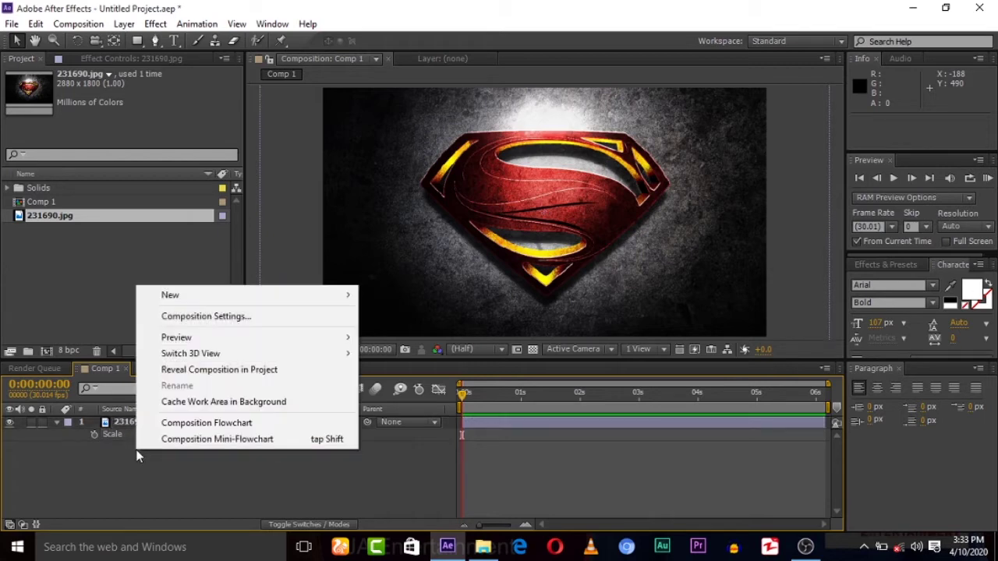
pyautogui.moveTo(332, 300)
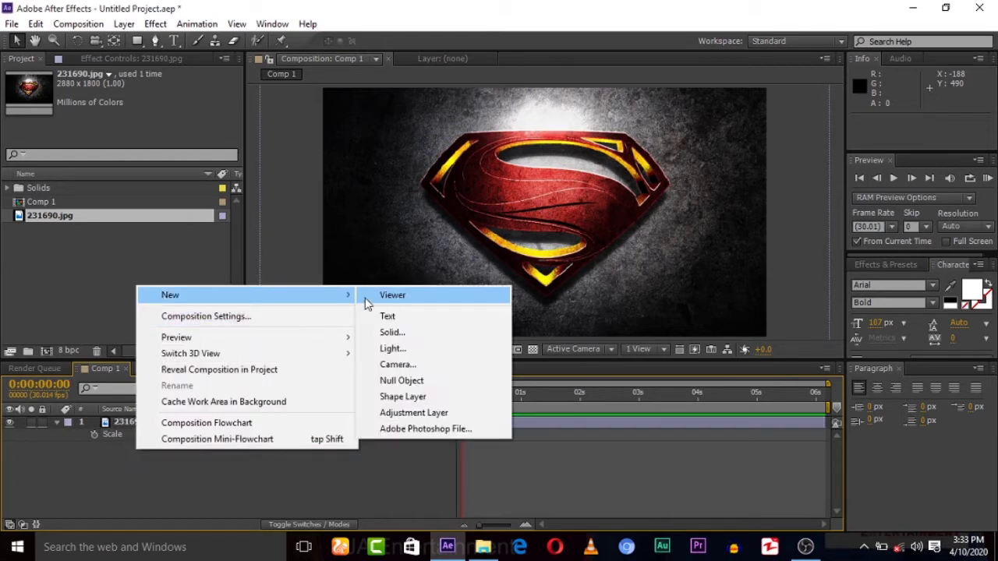
pyautogui.click(411, 413)
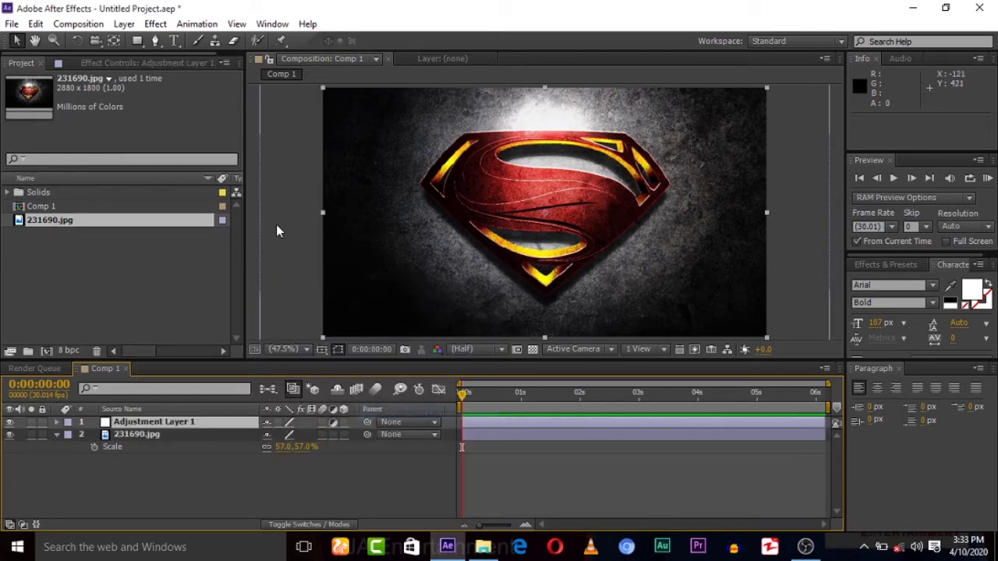
# Step: Trace a closed 13-point Pen mask around the emblem's outer outline
pyautogui.click(155, 41)
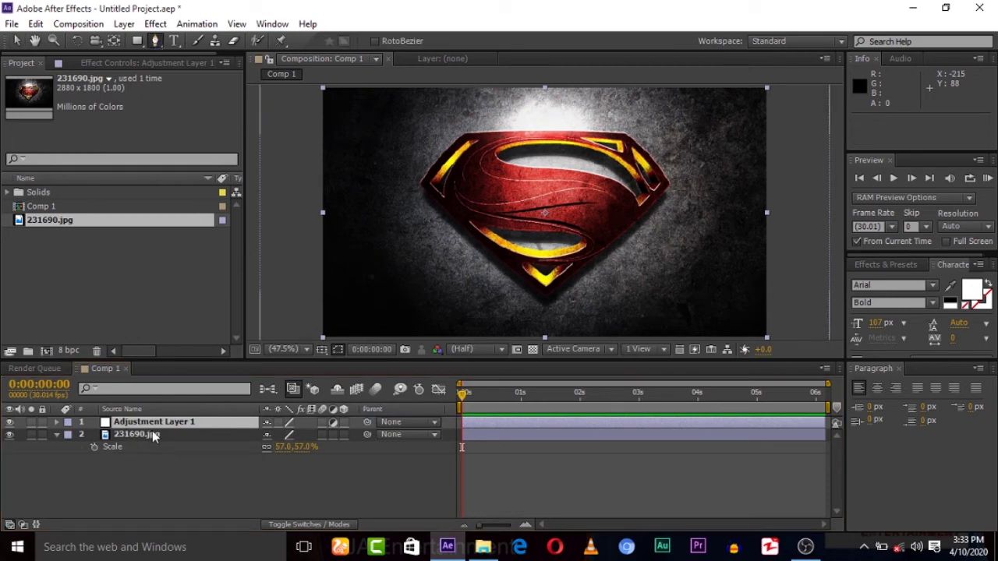
pyautogui.click(548, 297)
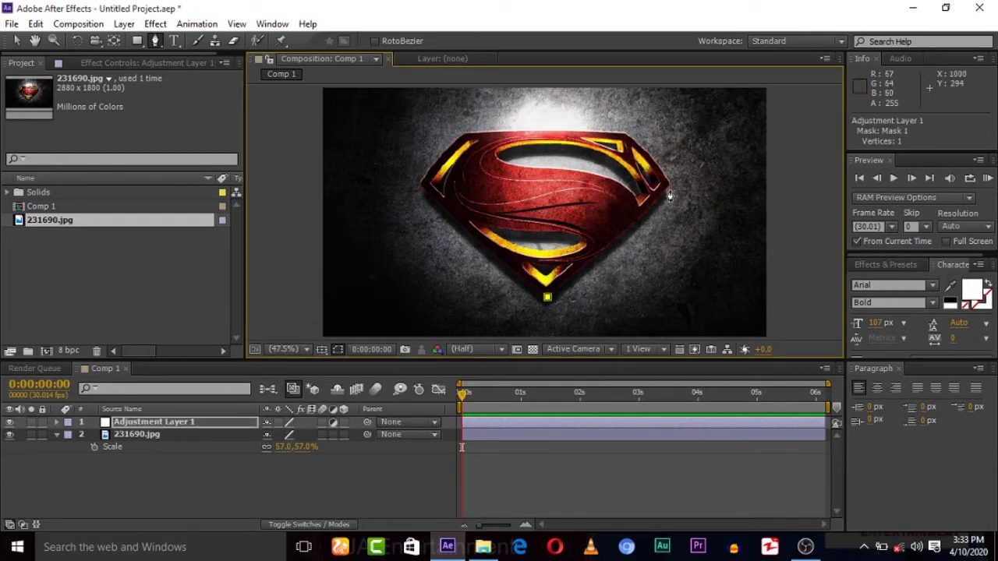
pyautogui.click(609, 249)
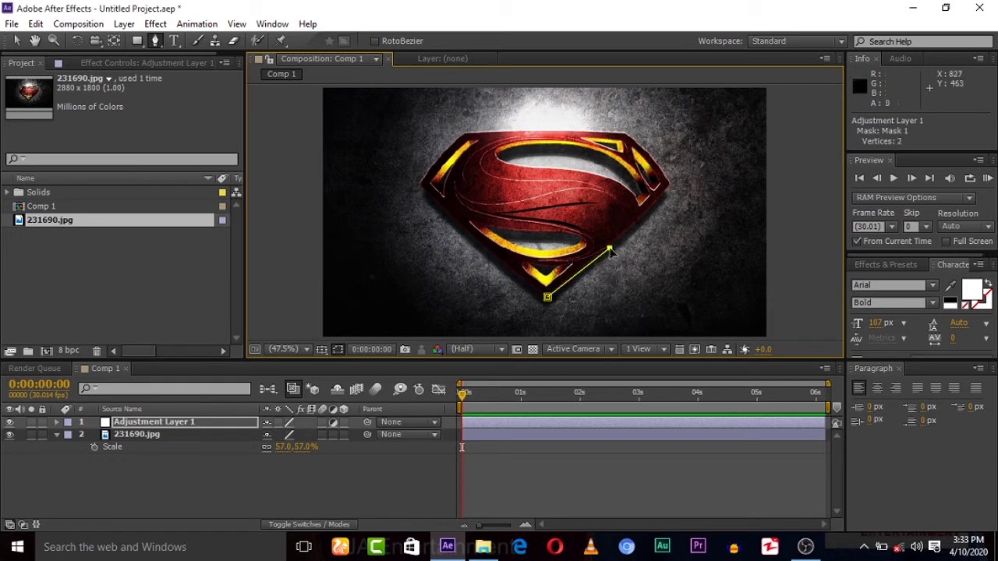
pyautogui.click(663, 195)
pyautogui.click(625, 135)
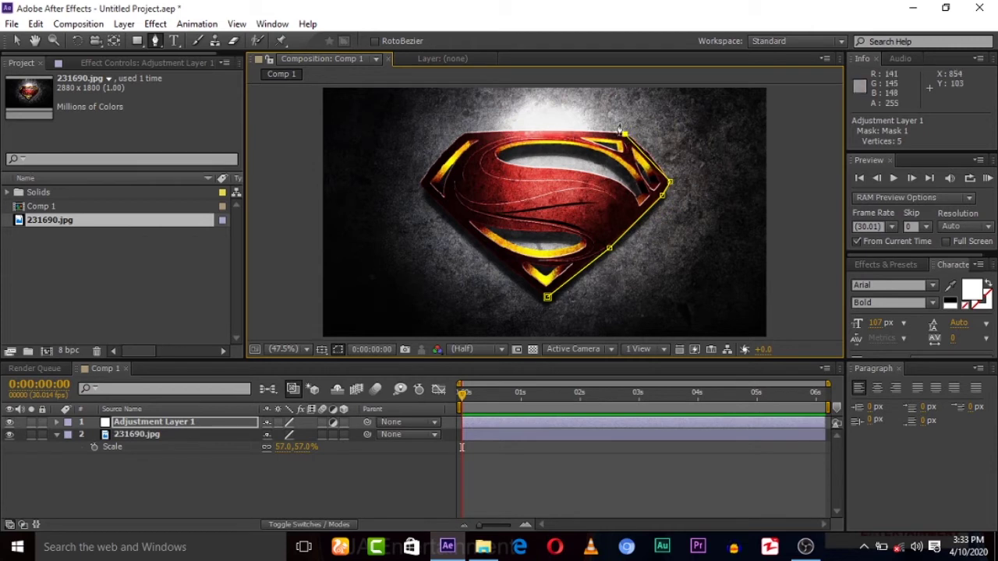
pyautogui.hotkey('ctrl', 'z')
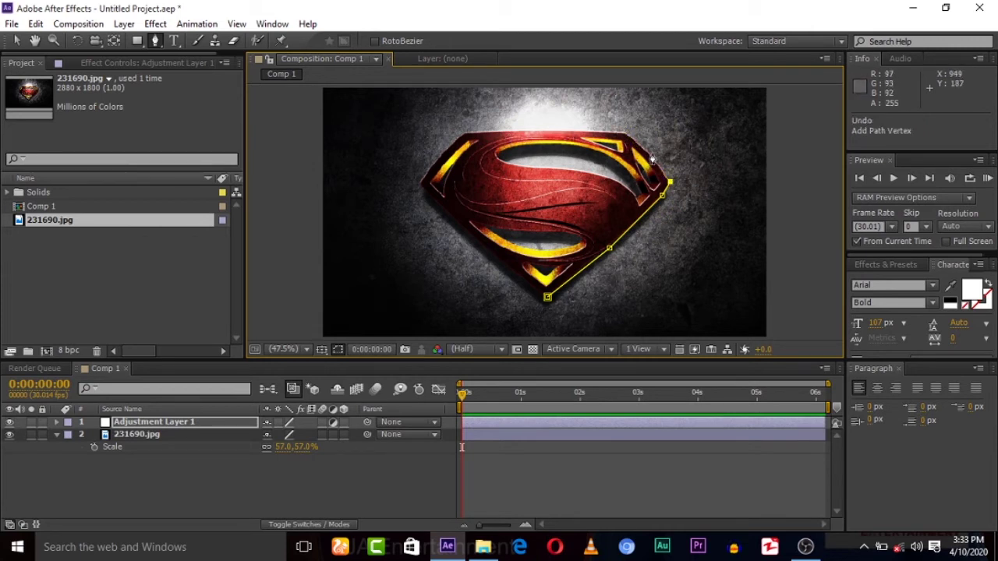
pyautogui.click(652, 158)
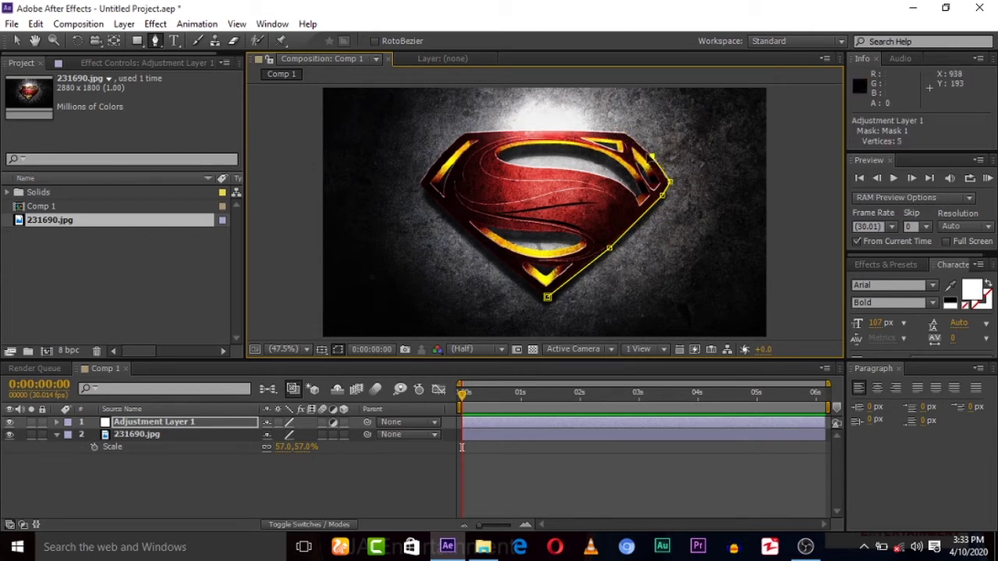
pyautogui.click(623, 133)
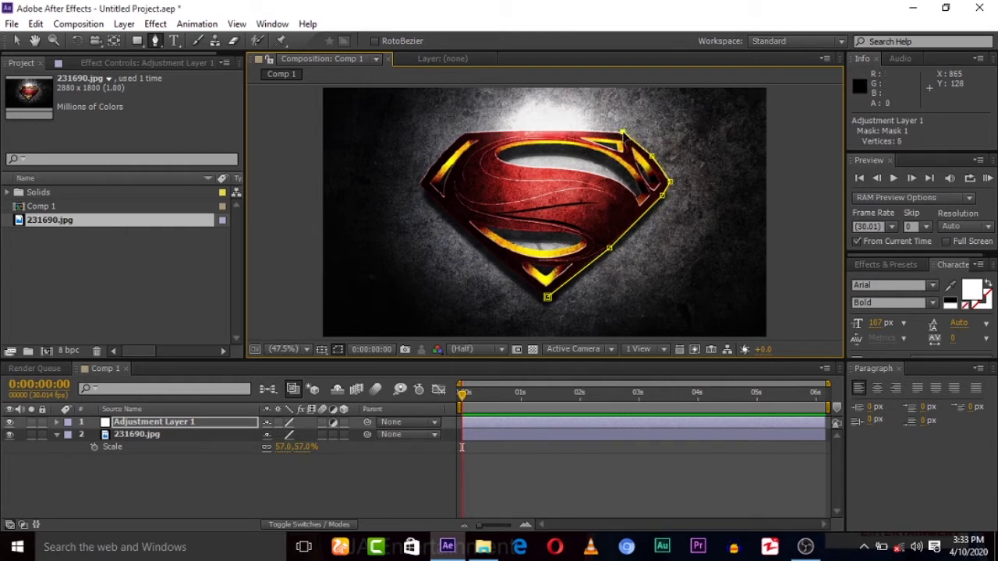
pyautogui.click(548, 133)
pyautogui.click(483, 153)
pyautogui.click(466, 134)
pyautogui.click(439, 159)
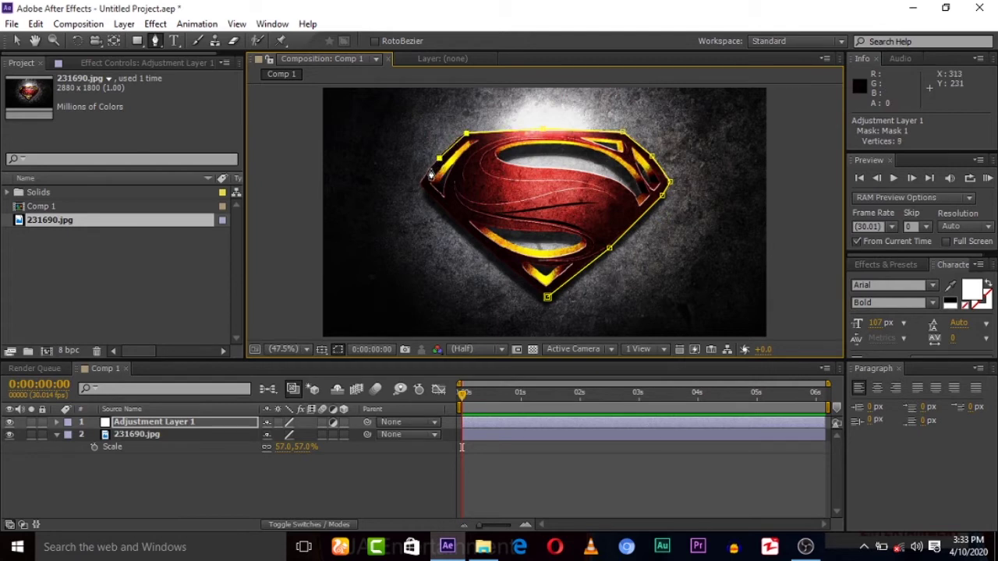
pyautogui.click(417, 185)
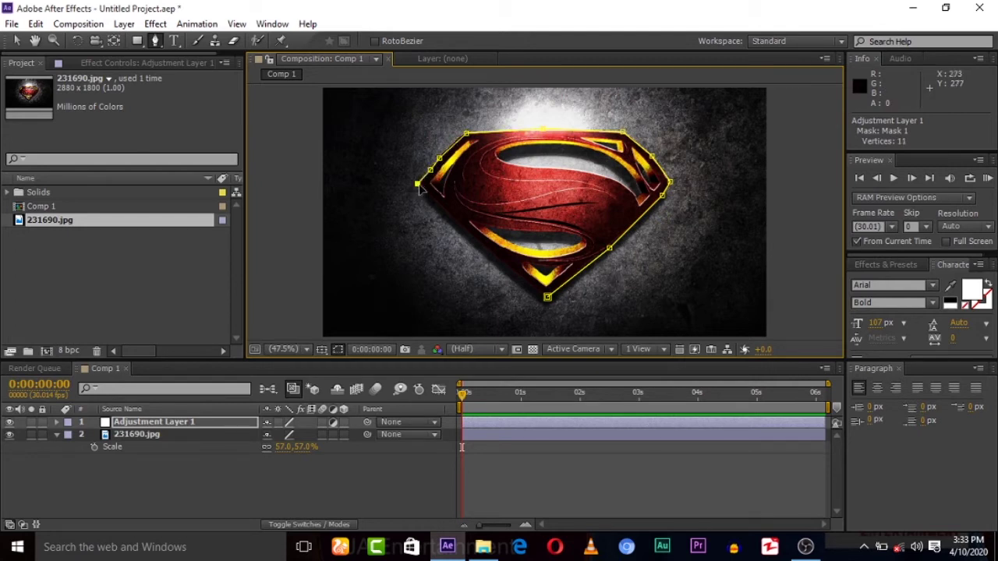
pyautogui.click(472, 242)
pyautogui.click(522, 282)
pyautogui.click(548, 299)
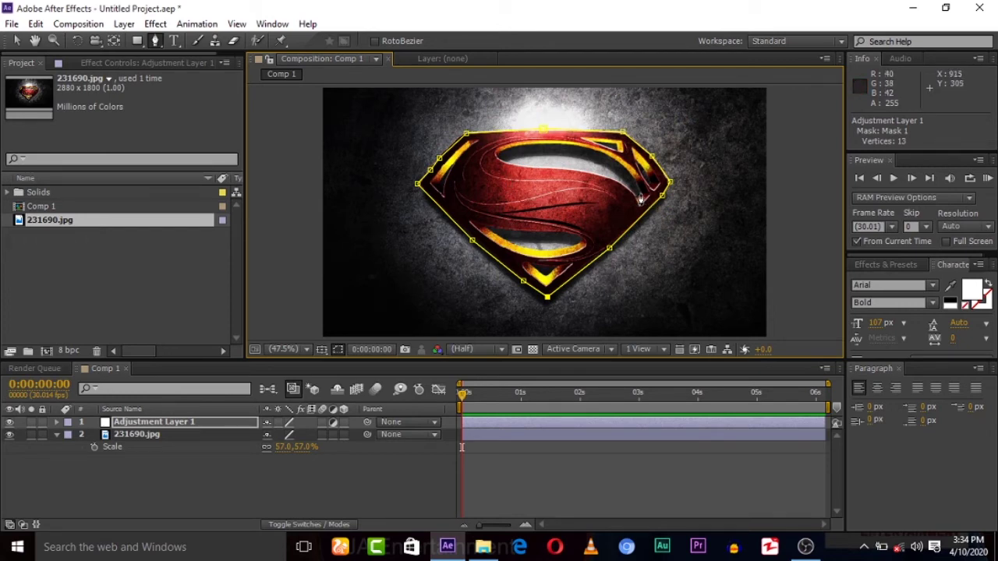
# Step: Trace masks around the upper, top-right and lower inner cut-outs of the emblem
pyautogui.click(640, 193)
pyautogui.click(627, 176)
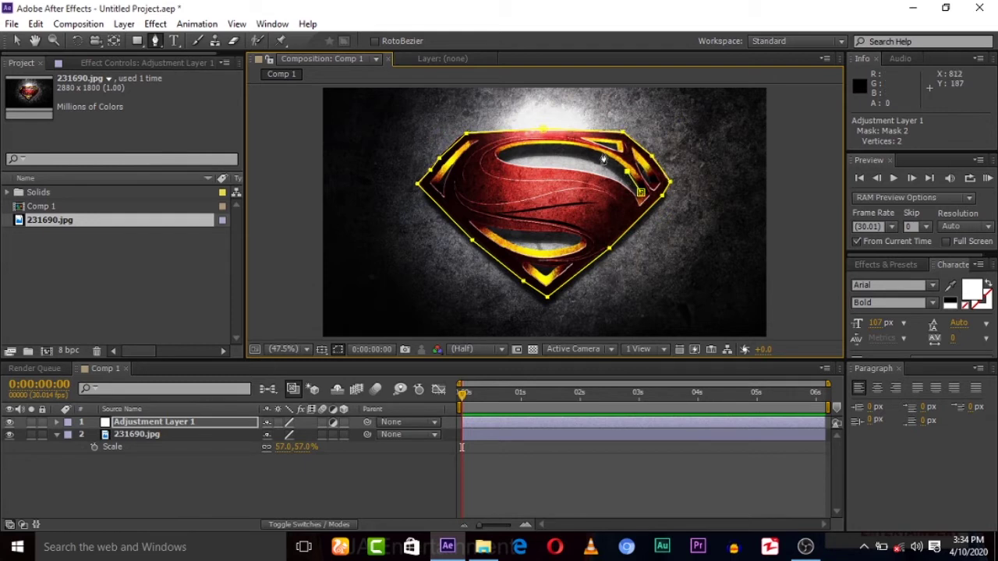
pyautogui.click(558, 146)
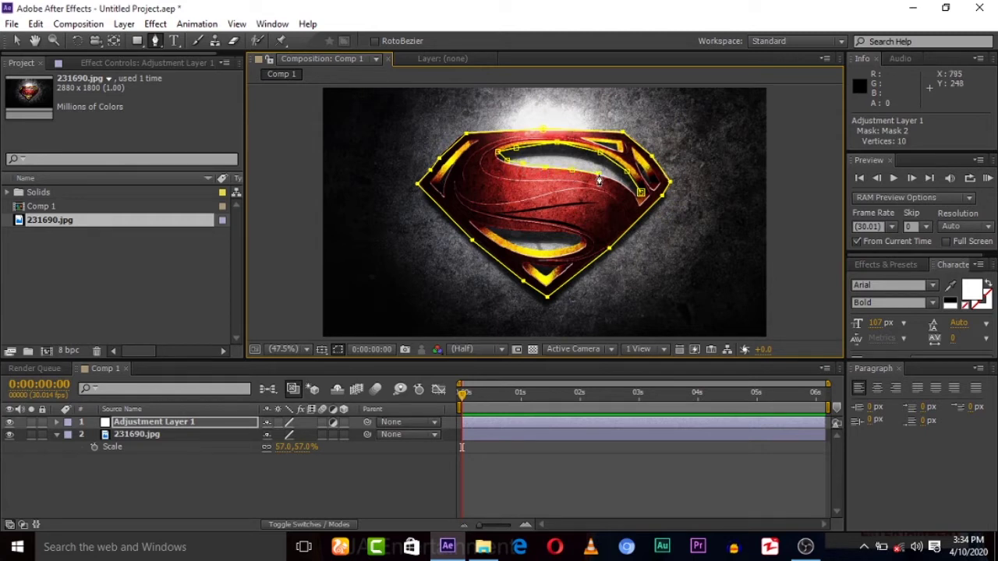
pyautogui.click(642, 194)
pyautogui.click(634, 151)
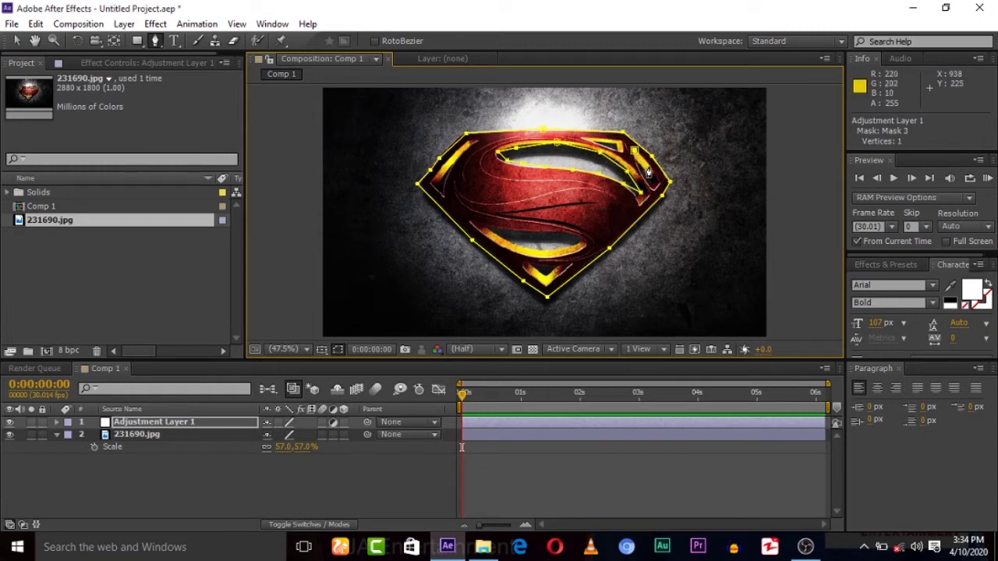
pyautogui.click(649, 170)
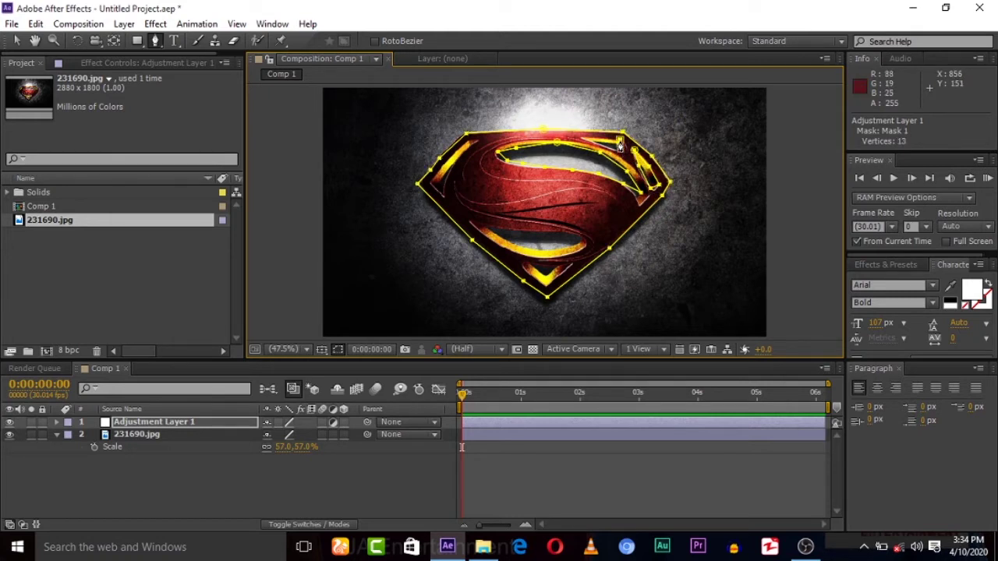
pyautogui.click(619, 145)
pyautogui.click(625, 159)
pyautogui.click(583, 138)
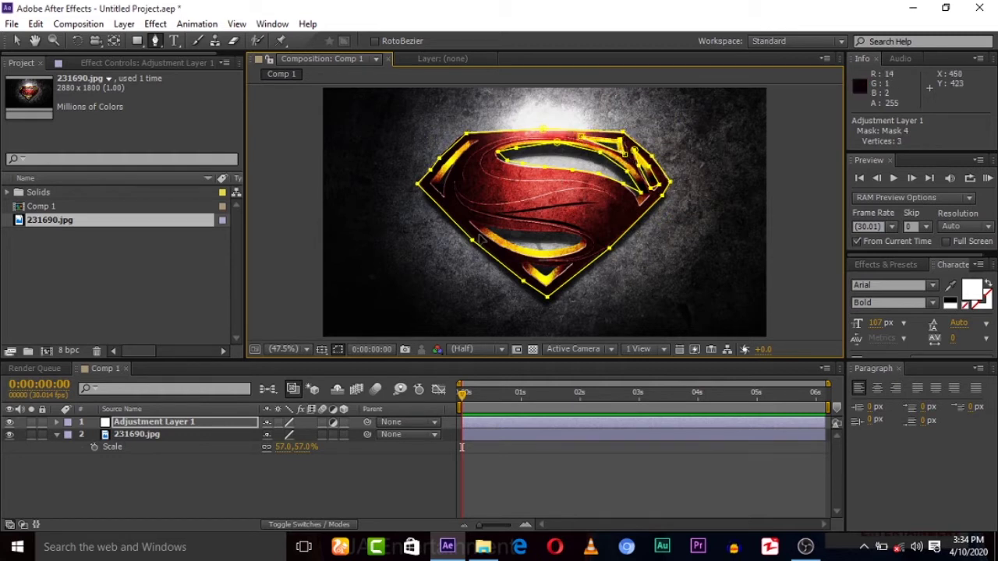
pyautogui.click(473, 225)
pyautogui.click(514, 230)
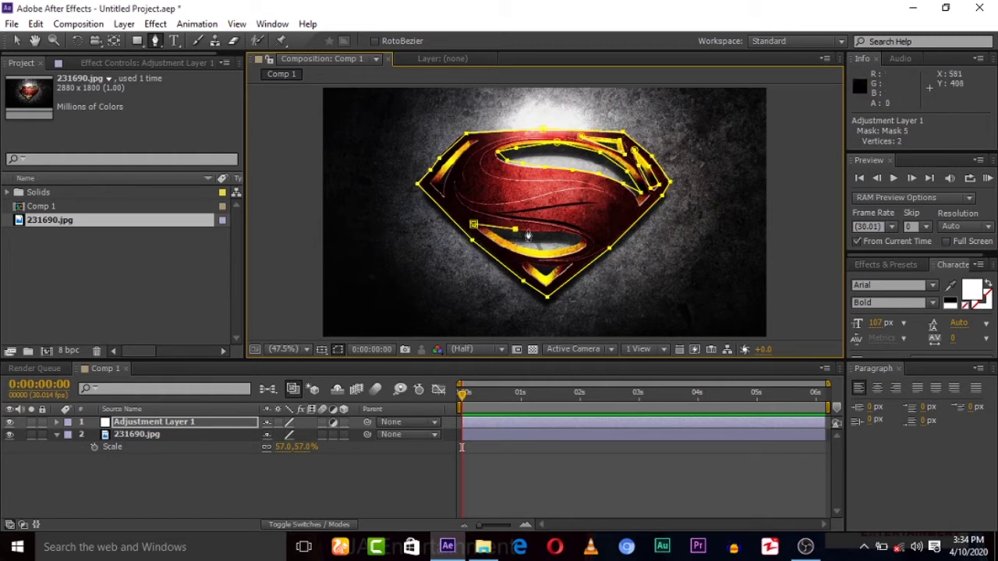
pyautogui.click(579, 230)
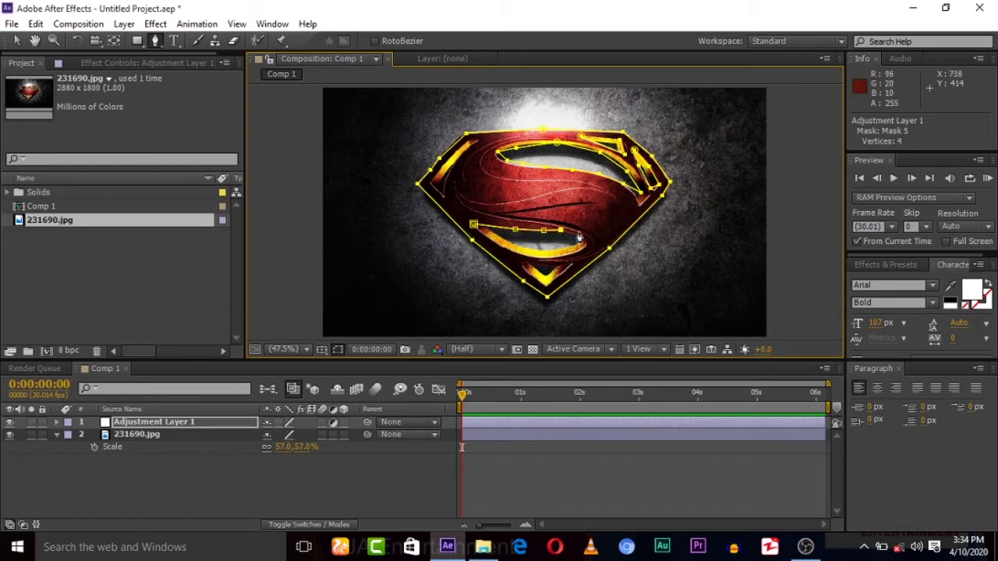
pyautogui.click(555, 255)
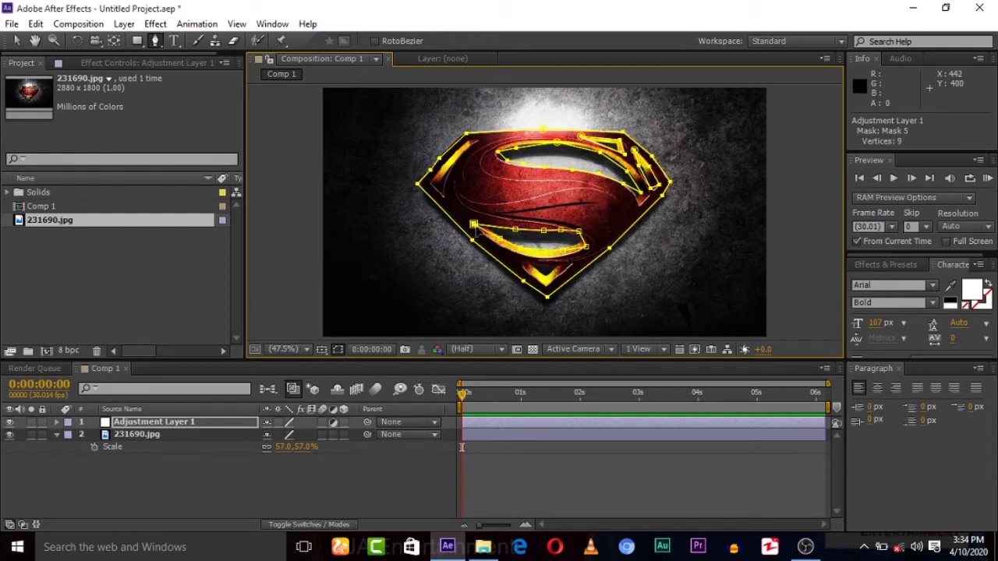
# Step: Trace the upper-left inner cut-out mask and nudge its point into place with arrow keys
pyautogui.click(441, 191)
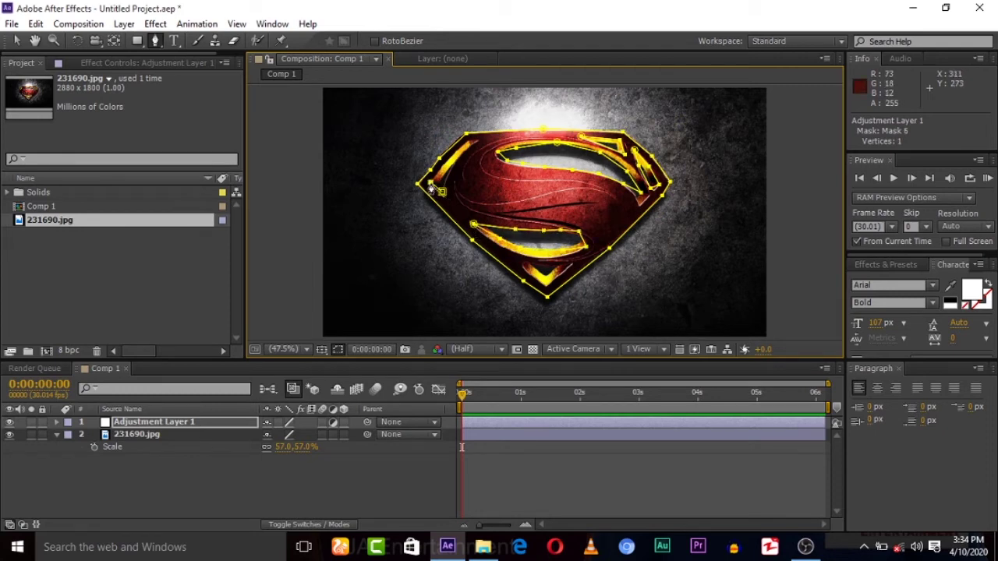
pyautogui.click(453, 159)
pyautogui.click(466, 144)
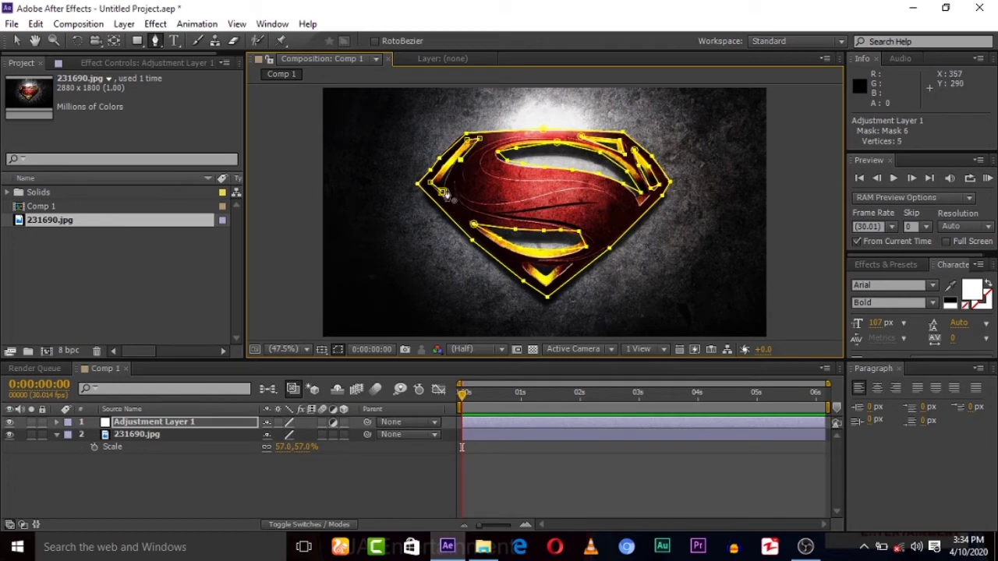
pyautogui.click(460, 165)
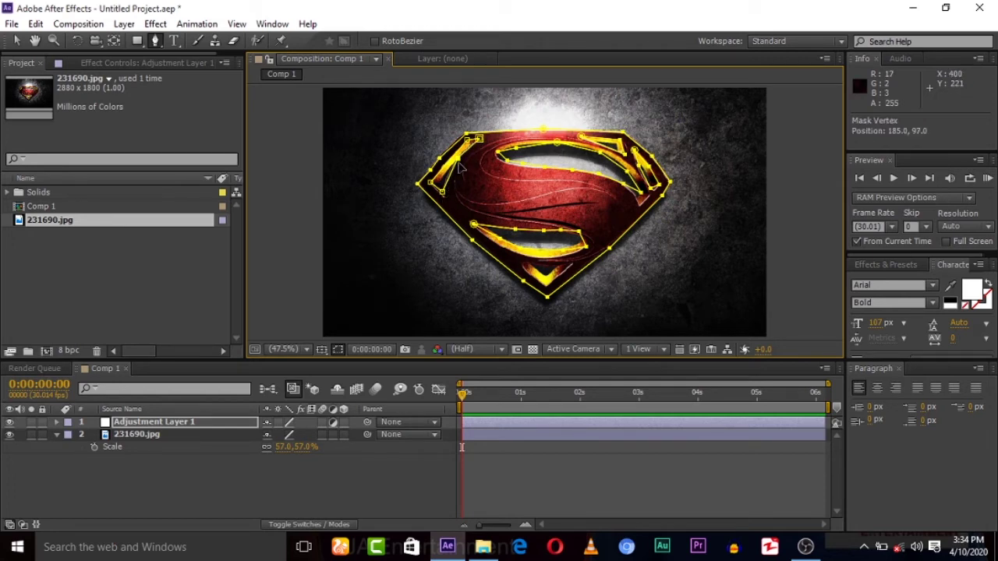
pyautogui.press('Down')
pyautogui.press('Down')
pyautogui.press('Down')
pyautogui.press('Left')
pyautogui.press('Left')
pyautogui.press('Down')
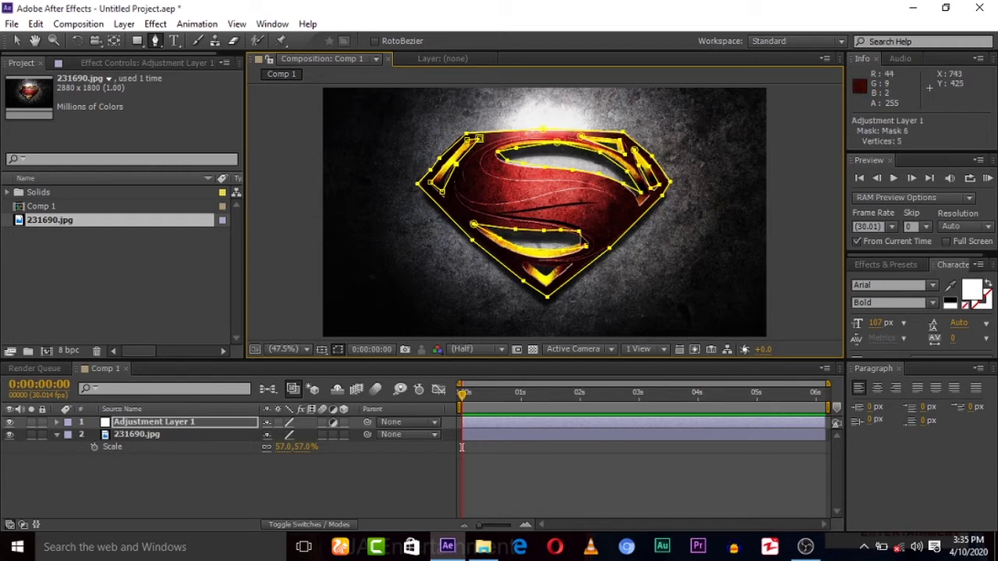
# Step: Trace a mask around the bottom chevron, then select Adjustment Layer 1
pyautogui.click(585, 241)
pyautogui.click(586, 244)
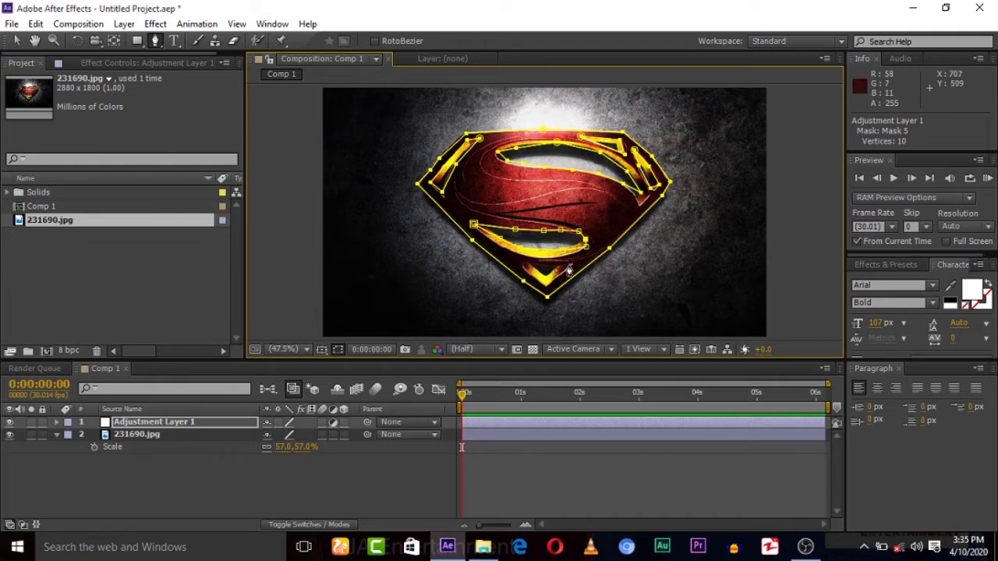
pyautogui.click(549, 266)
pyautogui.click(535, 266)
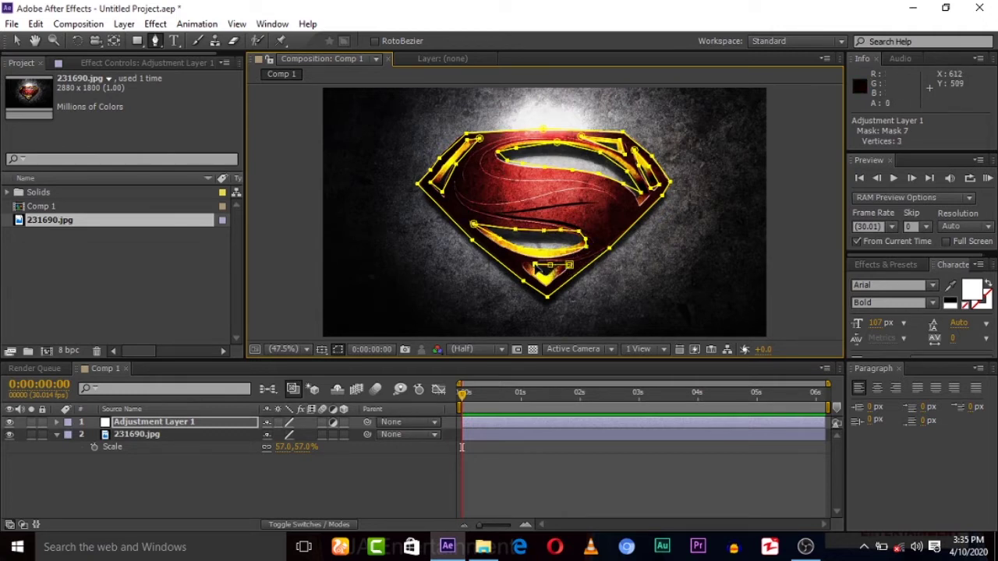
pyautogui.click(524, 269)
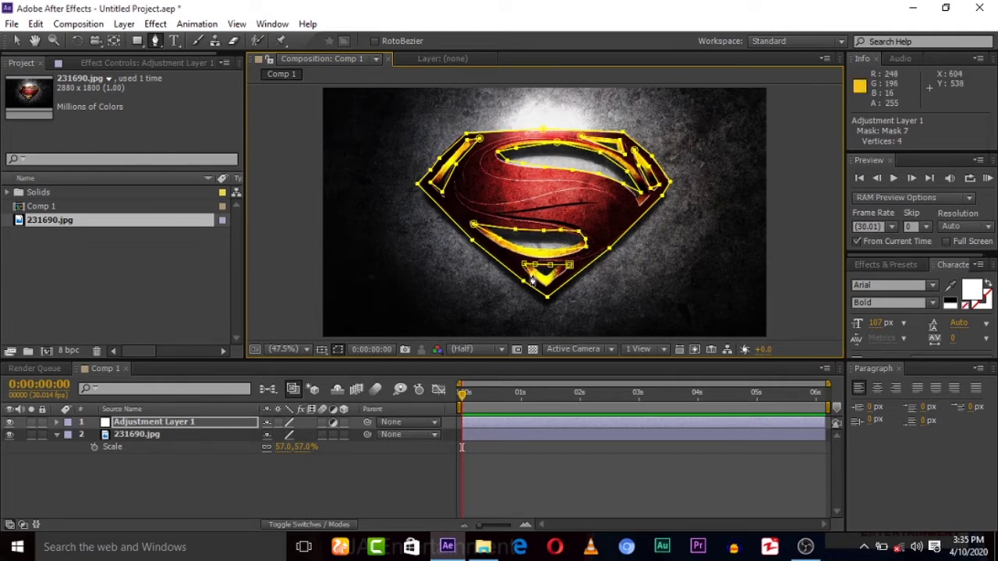
pyautogui.click(548, 290)
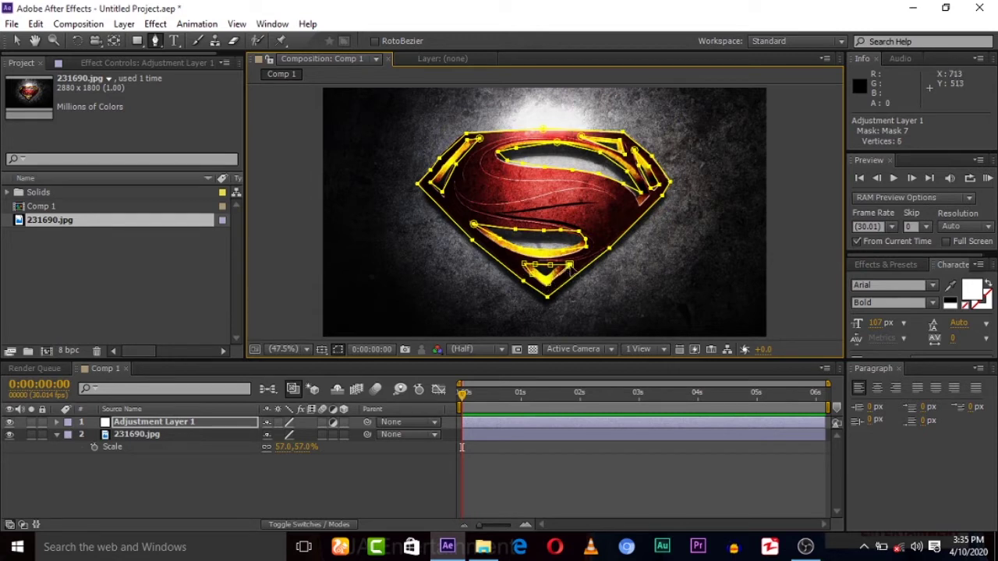
pyautogui.click(157, 425)
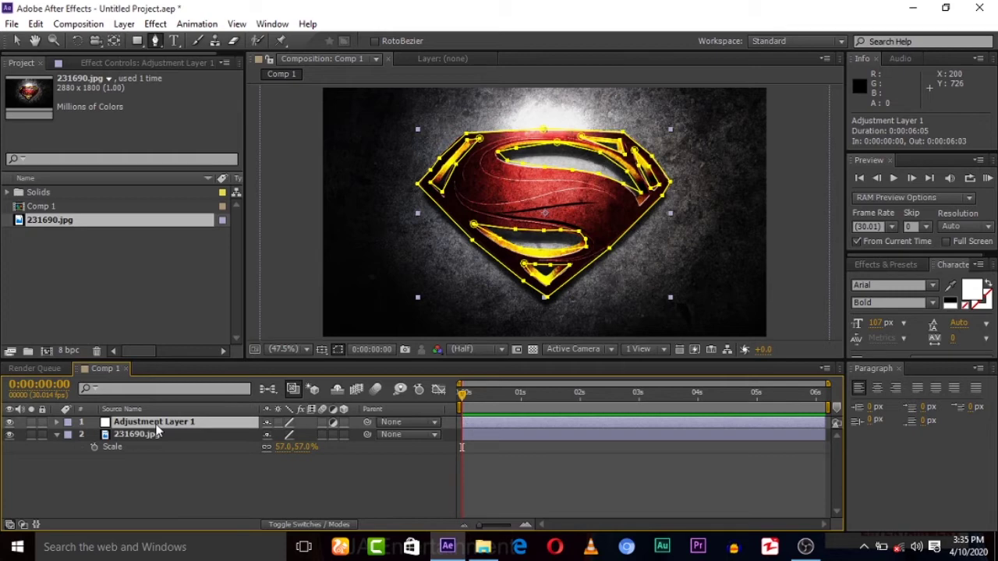
# Step: Reveal the layer's masks and set Masks 2, 3 and 4 to Subtract
pyautogui.press('m')
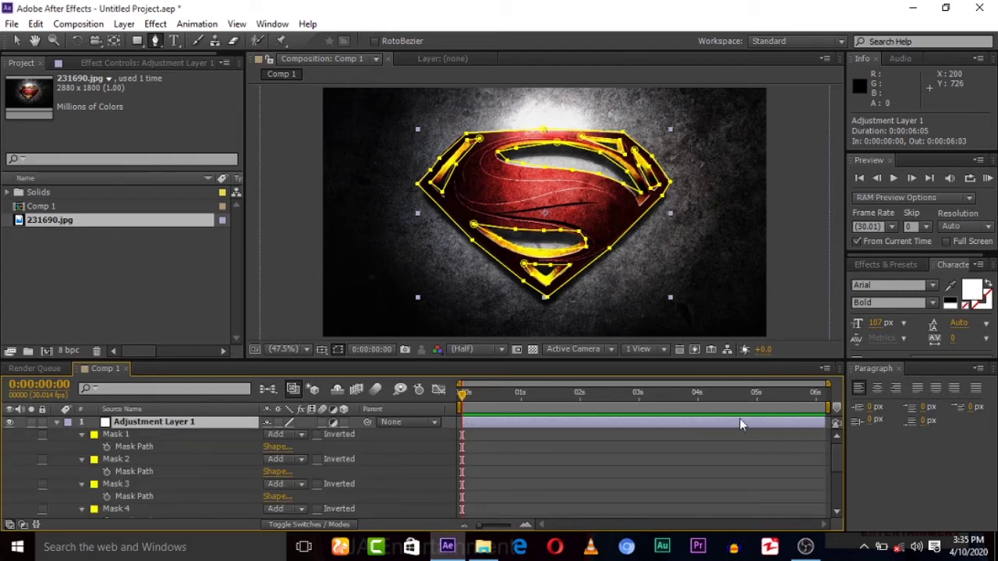
pyautogui.moveTo(836, 452)
pyautogui.mouseDown()
pyautogui.moveTo(842, 478)
pyautogui.moveTo(842, 458)
pyautogui.mouseUp()
pyautogui.moveTo(842, 457)
pyautogui.mouseDown()
pyautogui.moveTo(845, 468)
pyautogui.moveTo(843, 452)
pyautogui.mouseUp()
pyautogui.click(282, 460)
pyautogui.click(298, 379)
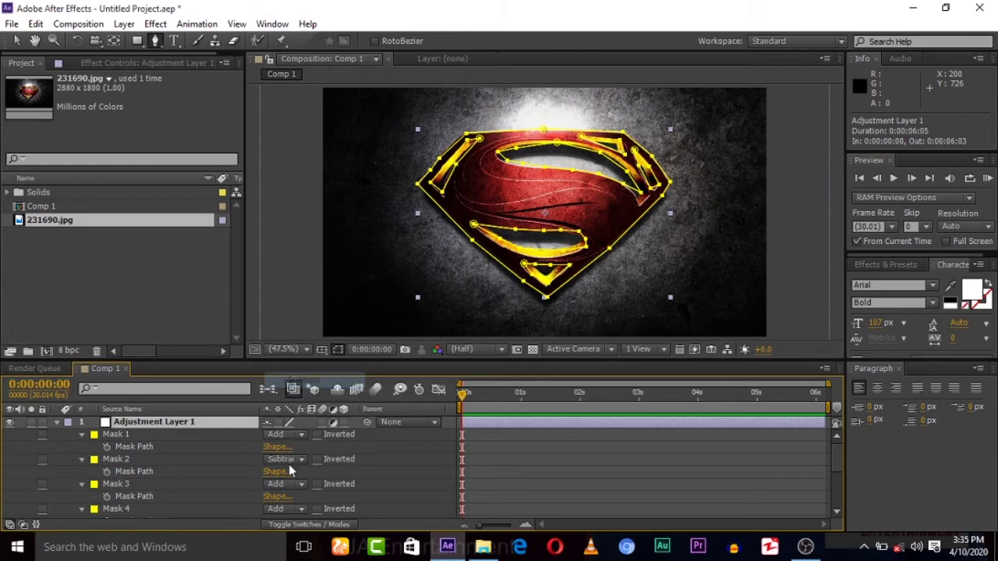
pyautogui.click(282, 484)
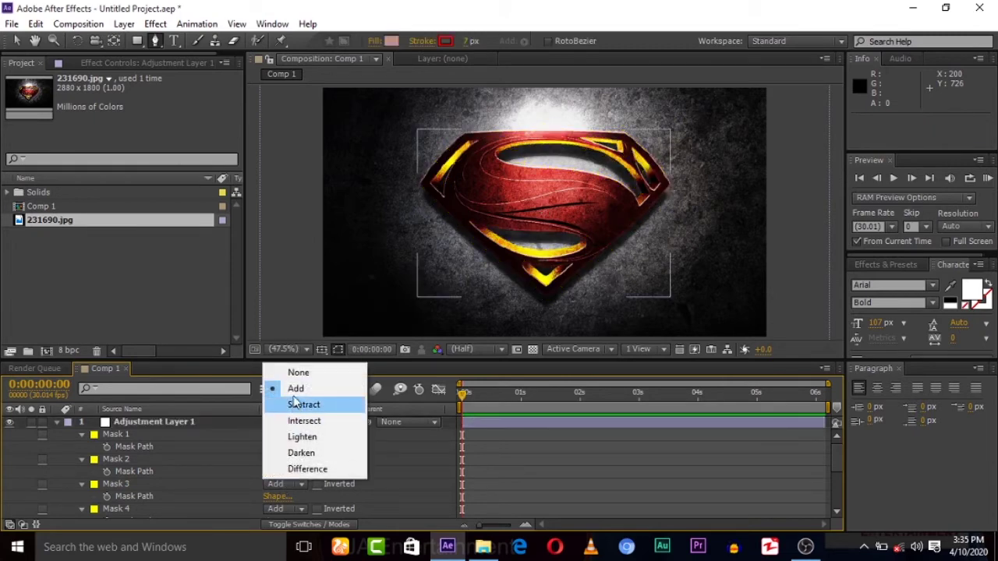
pyautogui.click(296, 404)
pyautogui.click(282, 510)
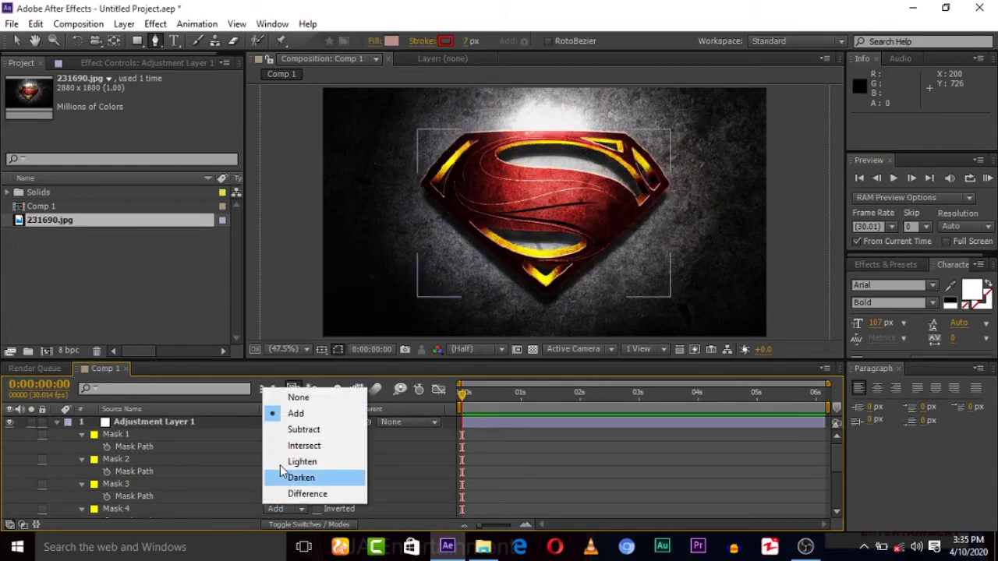
pyautogui.click(301, 431)
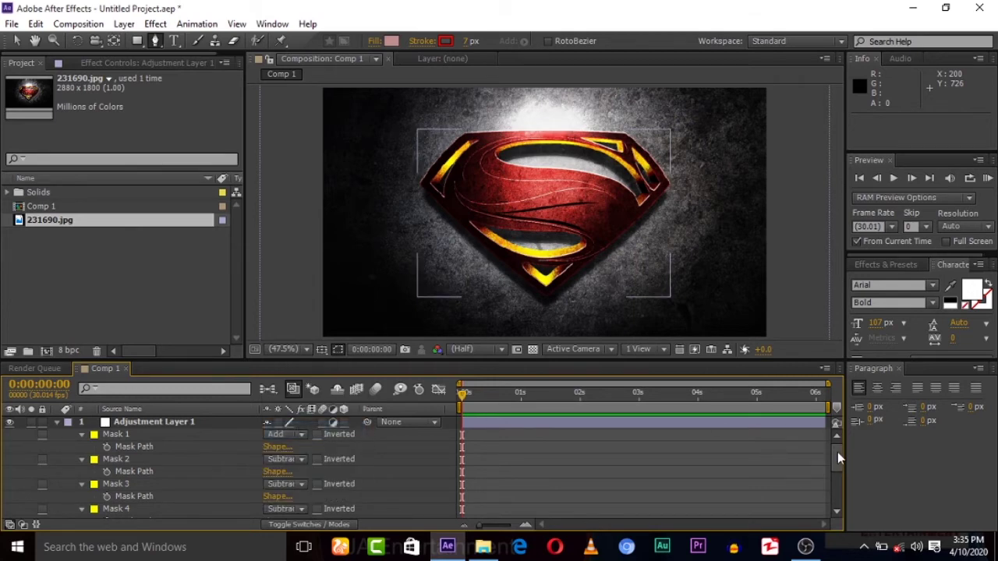
# Step: Set Masks 5, 6 and 7 to Subtract as well
pyautogui.moveTo(837, 455); pyautogui.dragTo(838, 467)
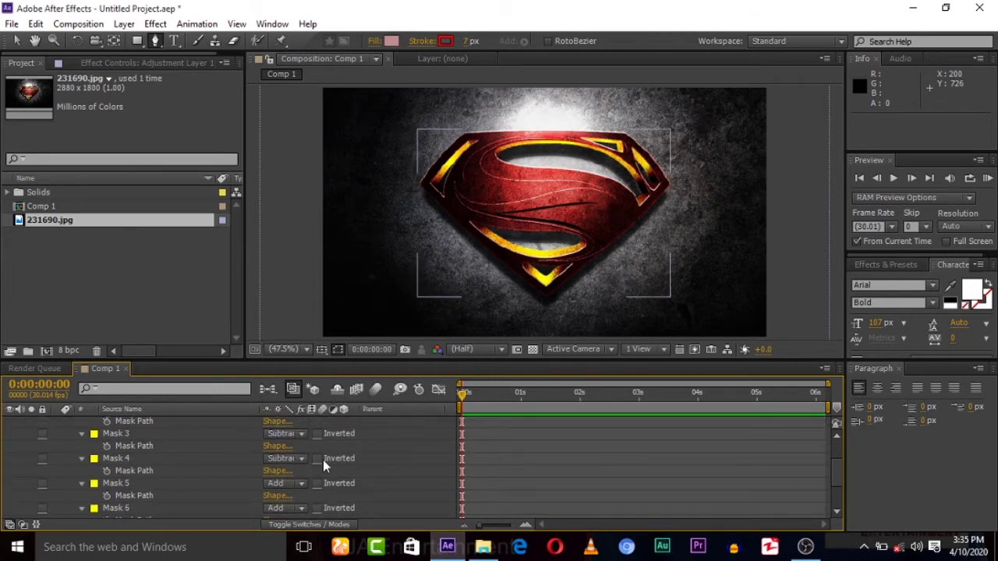
pyautogui.click(287, 459)
pyautogui.click(287, 483)
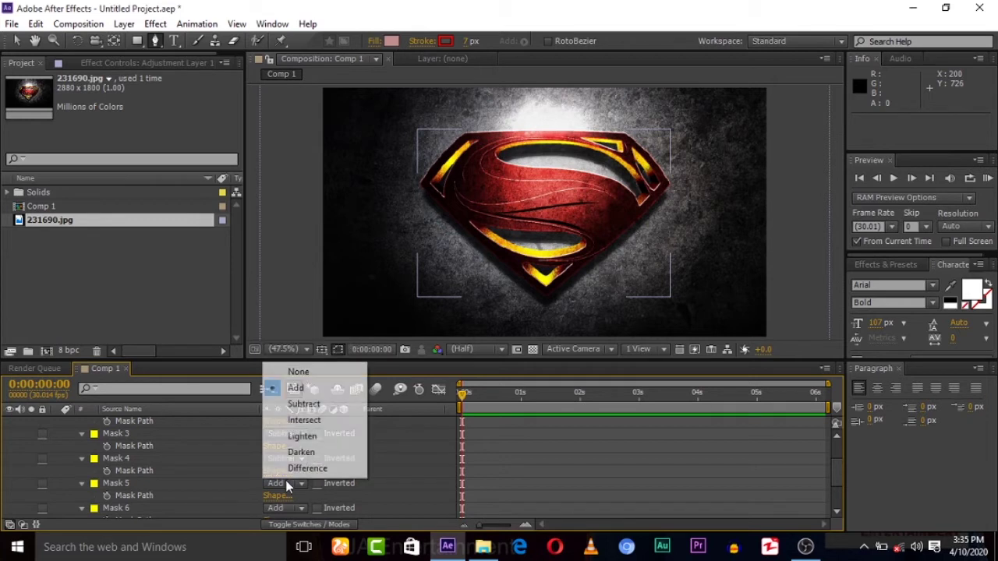
pyautogui.click(300, 404)
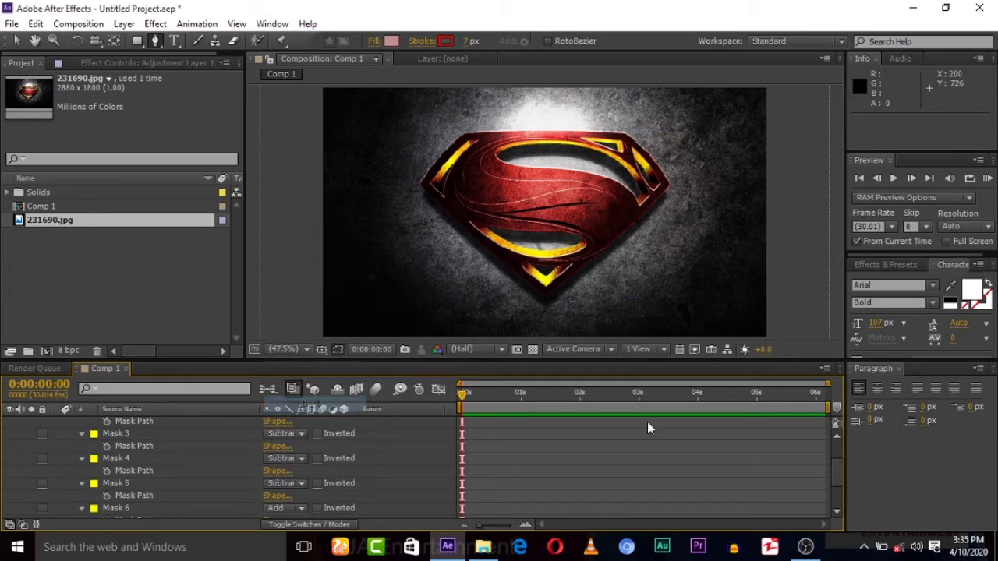
pyautogui.moveTo(835, 471); pyautogui.dragTo(837, 484)
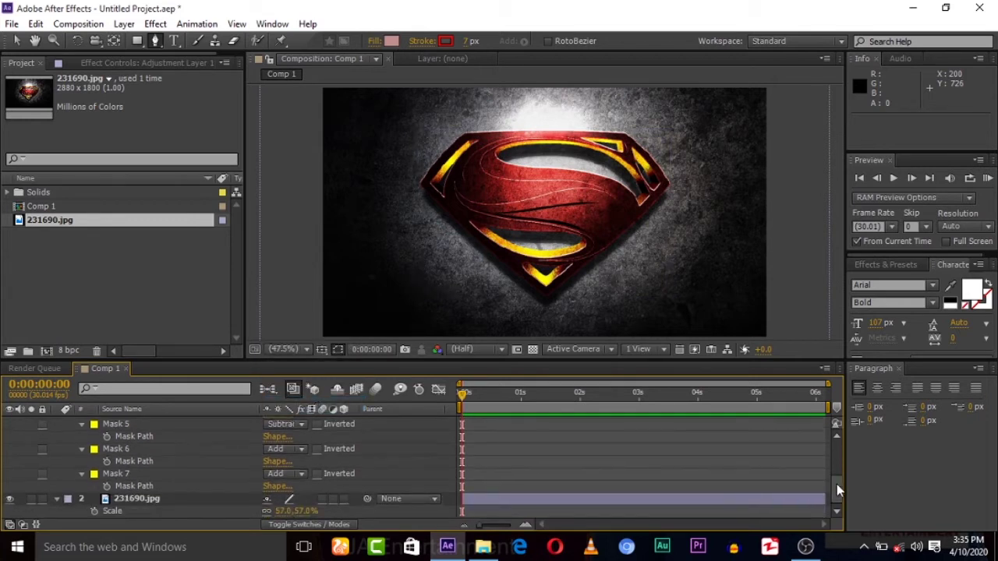
pyautogui.click(281, 450)
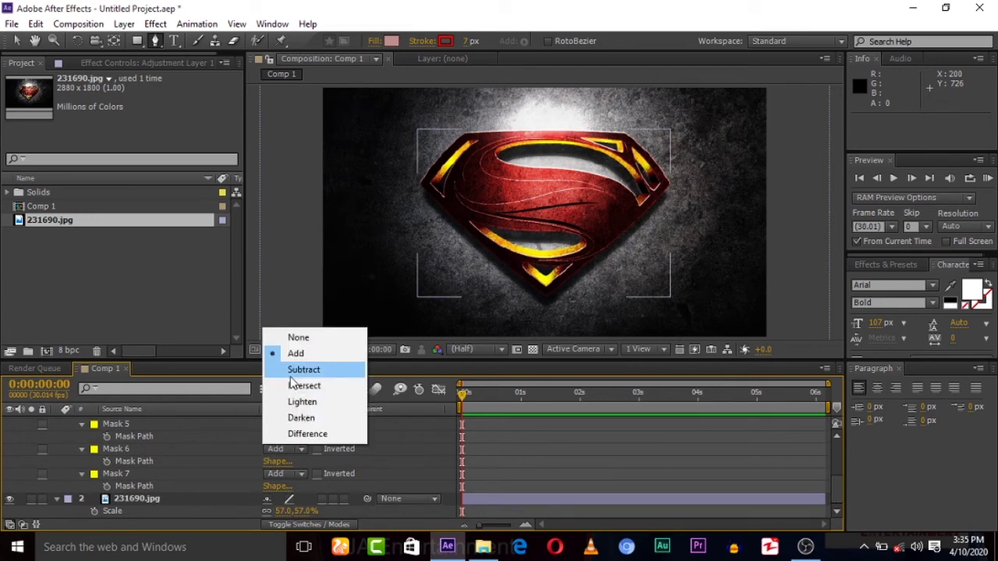
pyautogui.click(293, 371)
pyautogui.click(291, 476)
pyautogui.click(293, 394)
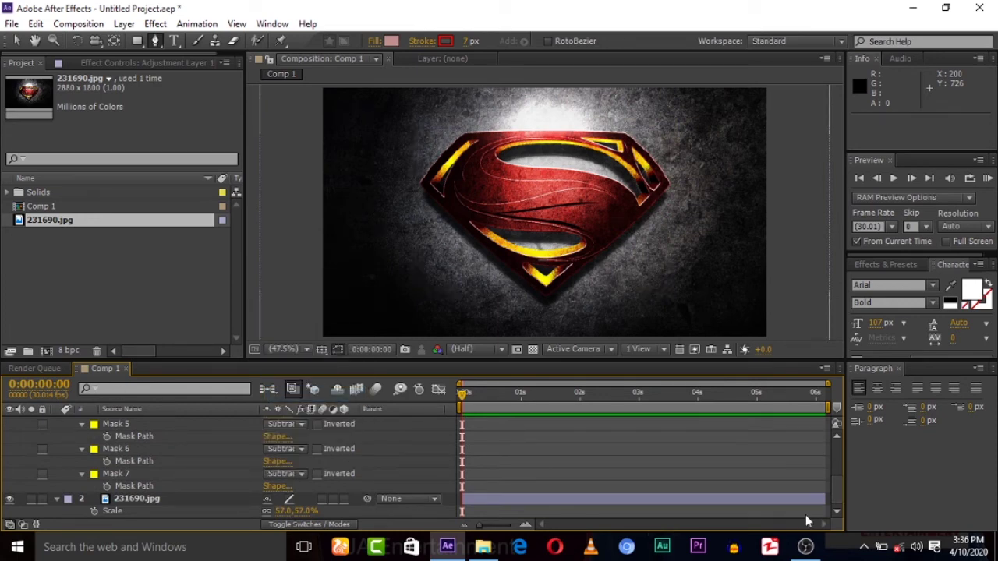
pyautogui.scroll(5, 829, 498)
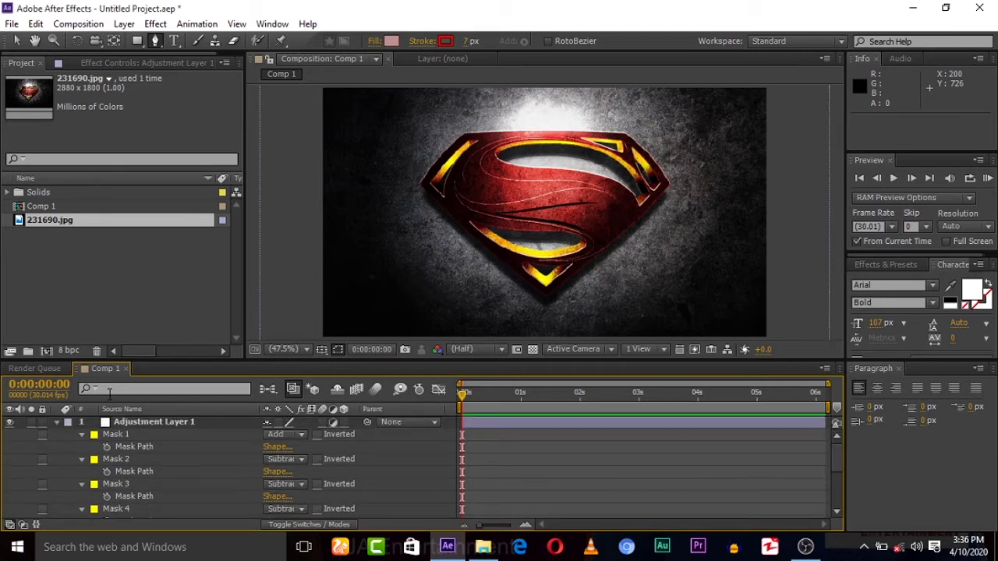
# Step: Collapse Adjustment Layer 1's masks and delete the 231690.jpg image layer
pyautogui.click(55, 422)
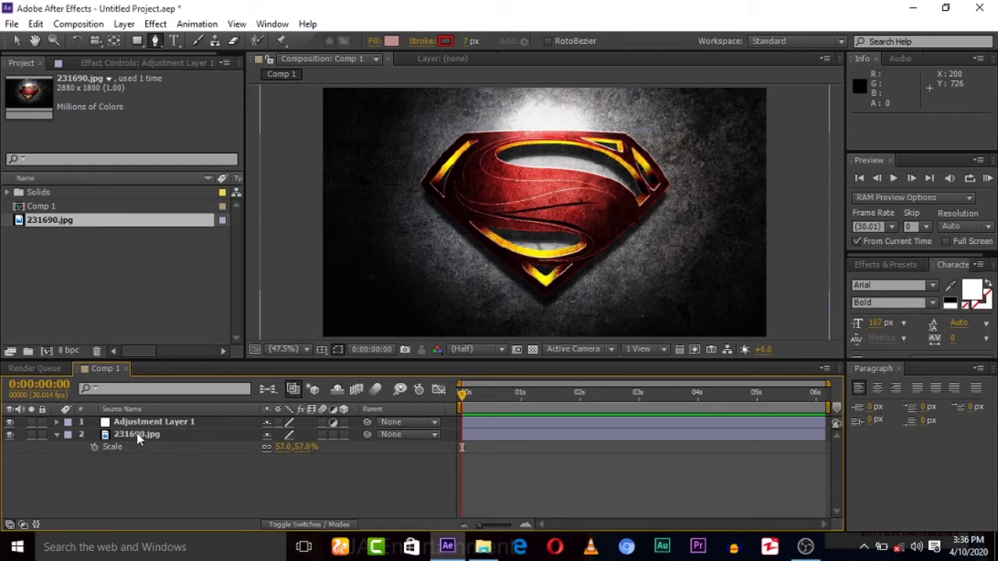
pyautogui.click(136, 435)
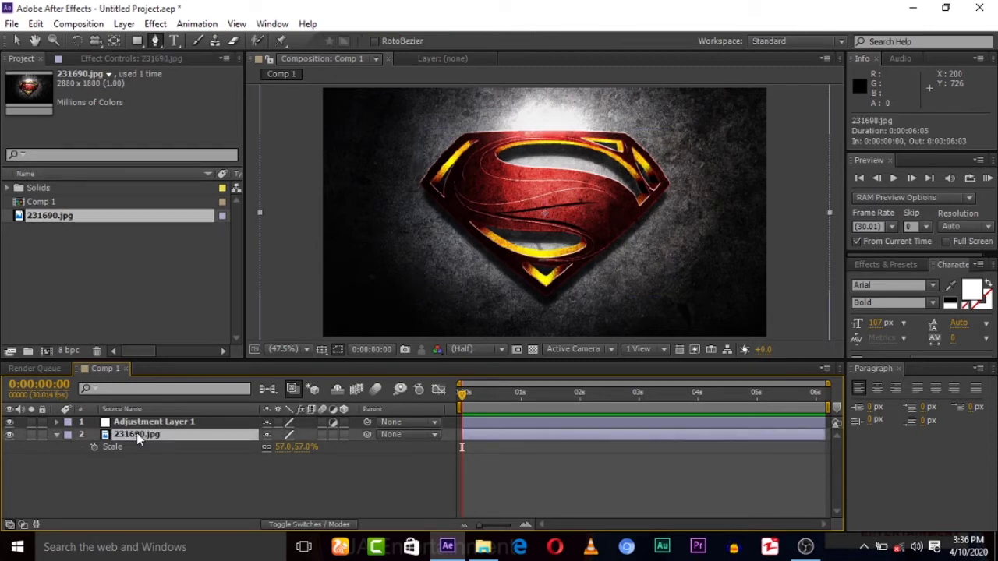
pyautogui.press('Delete')
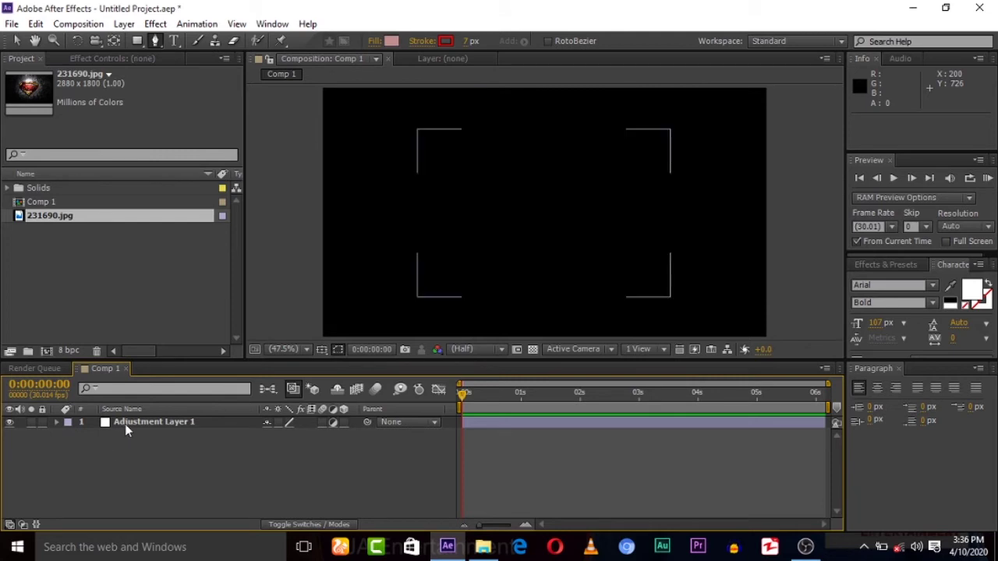
# Step: Add a new black solid layer, Black Solid 3, to Comp 1
pyautogui.rightClick(122, 470)
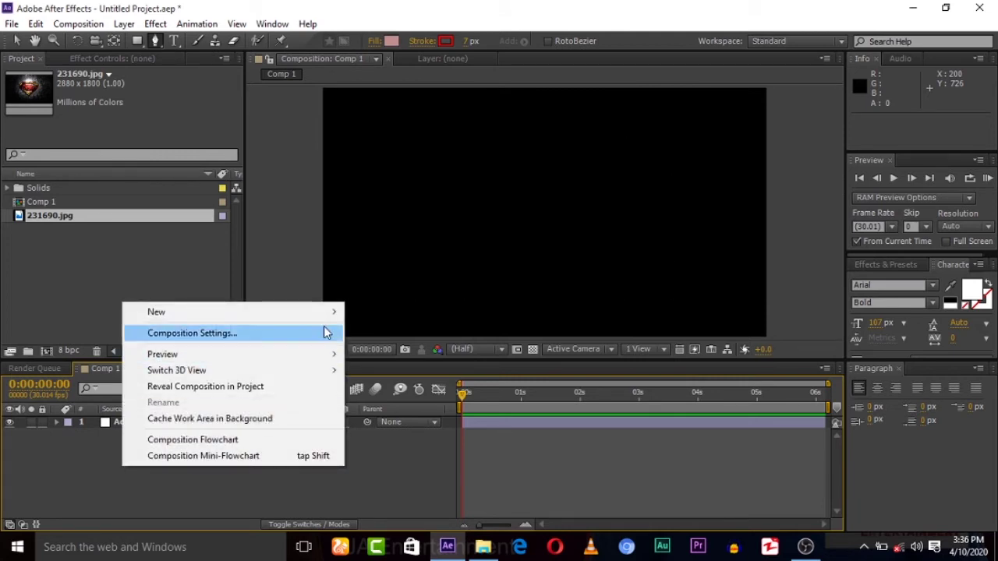
pyautogui.moveTo(328, 312)
pyautogui.click(412, 356)
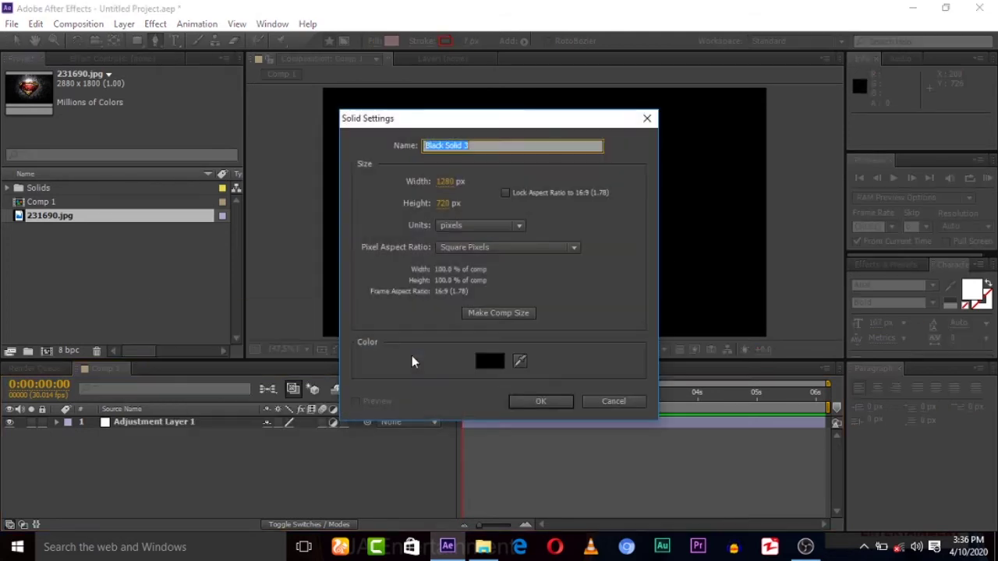
pyautogui.click(538, 401)
pyautogui.click(159, 28)
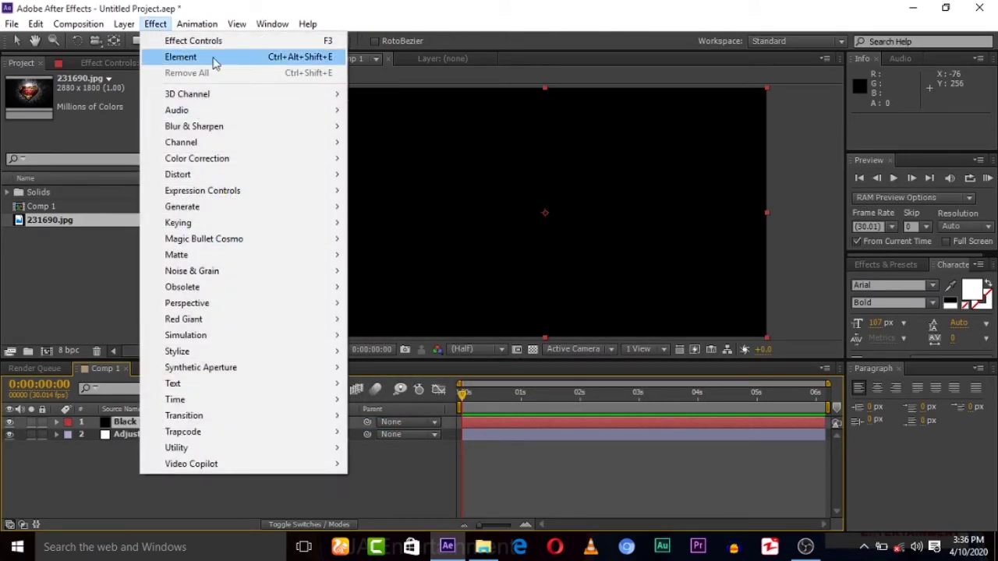
# Step: Apply Element to Black Solid 3, set Path Layer 1 to Adjustment Layer 1, and open Scene Setup
pyautogui.click(195, 58)
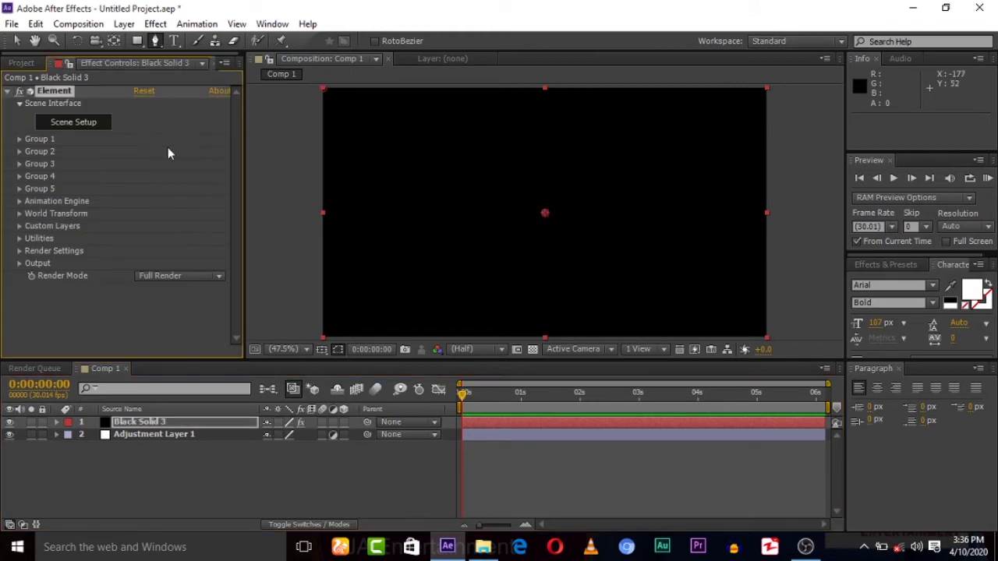
pyautogui.press('v')
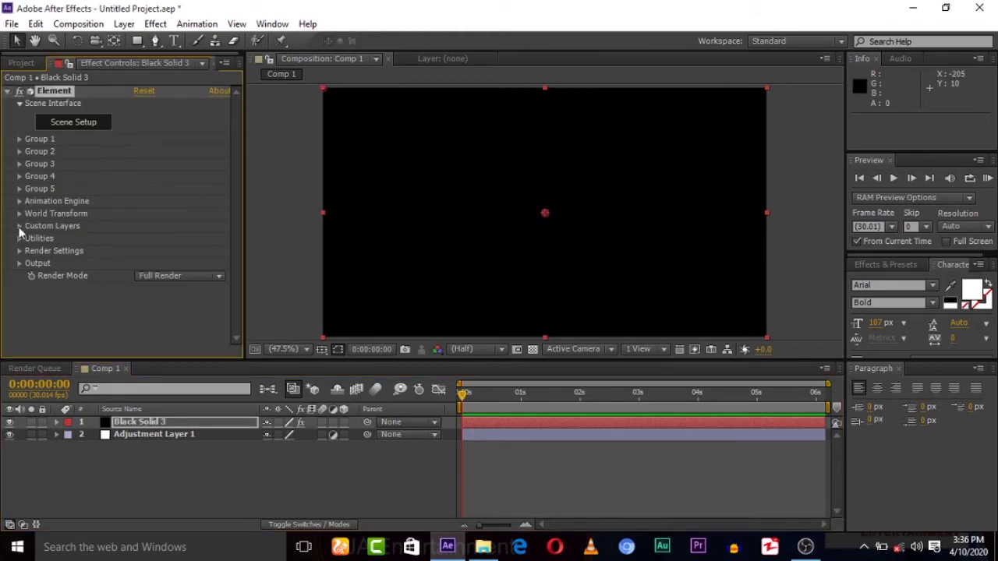
pyautogui.click(19, 226)
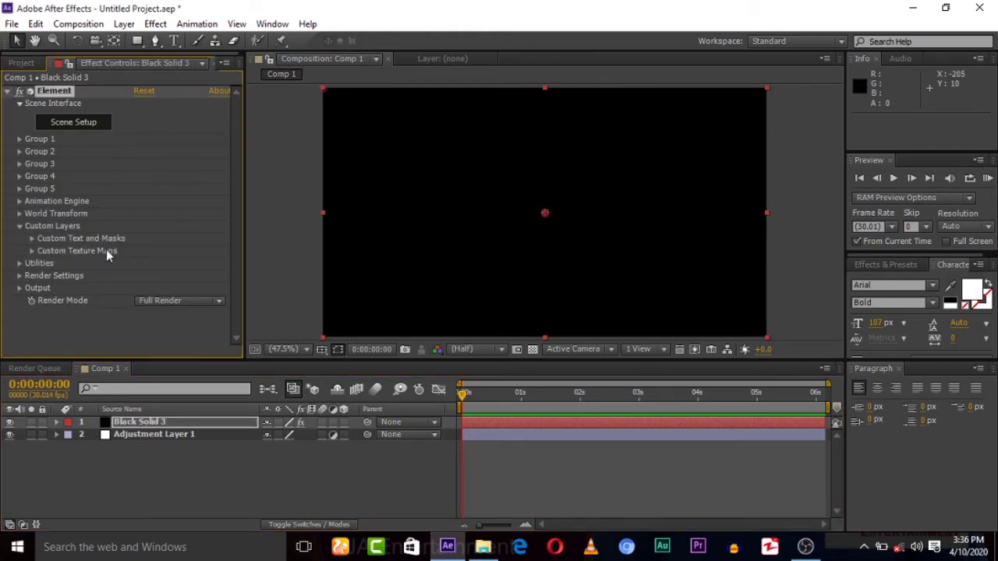
pyautogui.click(32, 238)
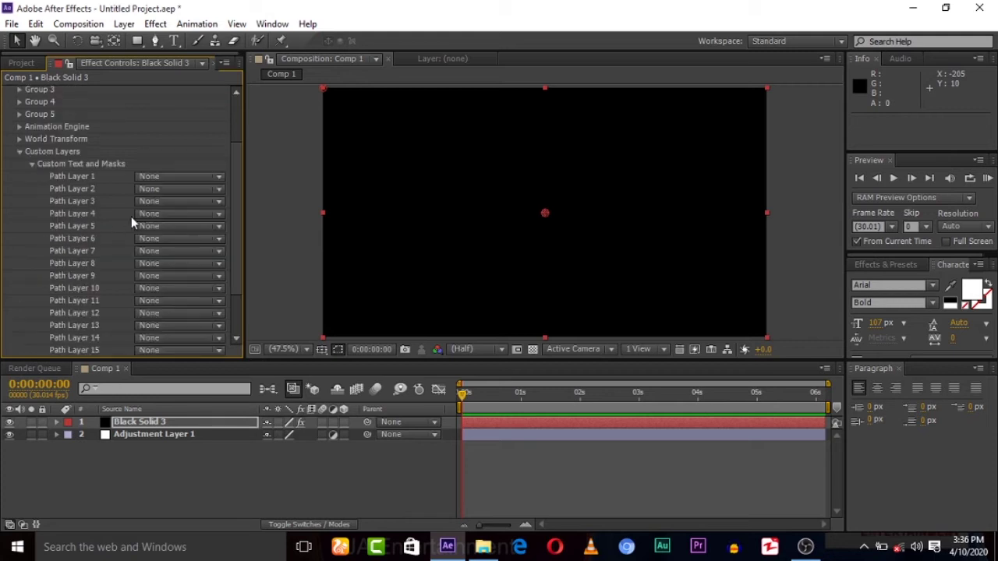
pyautogui.click(159, 178)
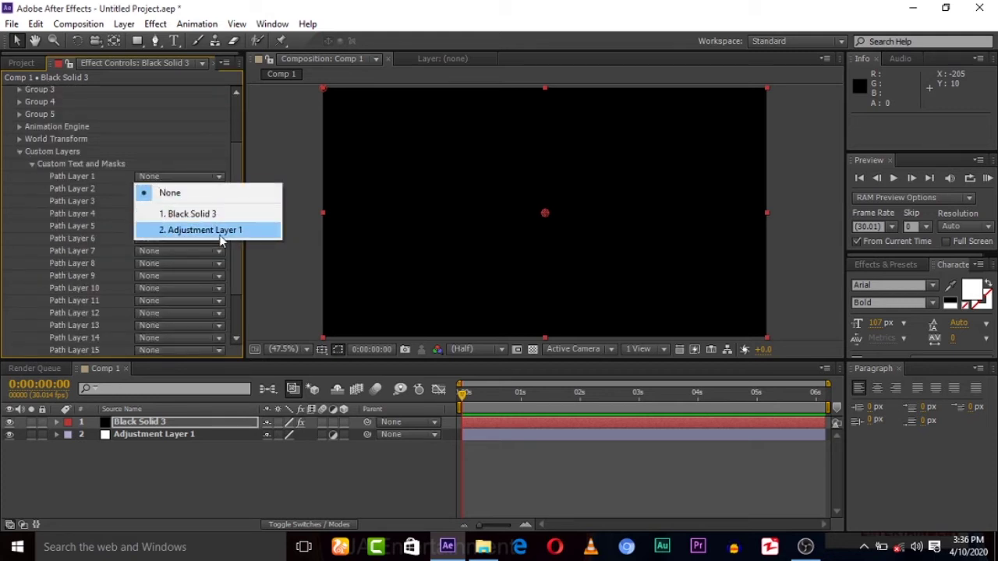
pyautogui.click(196, 231)
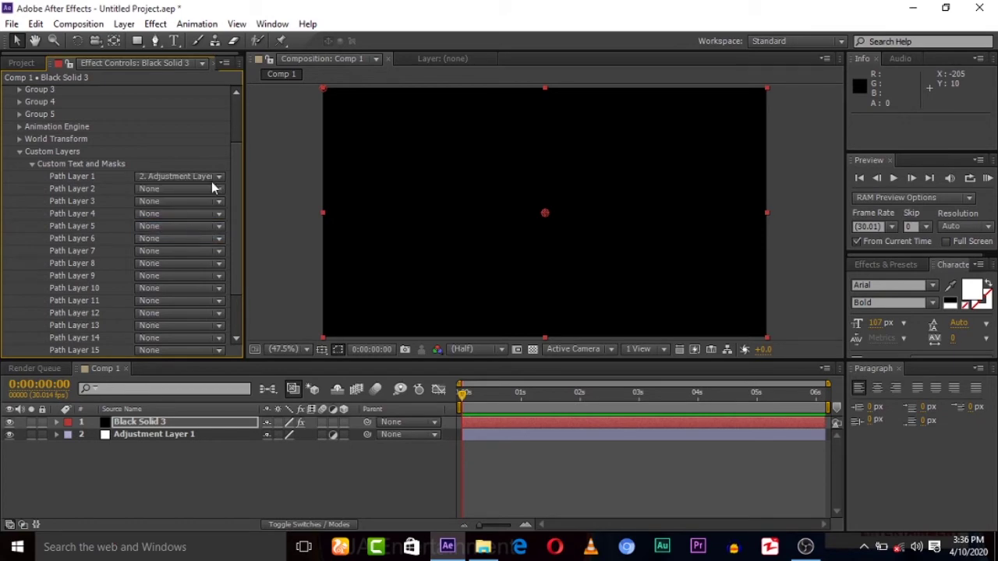
pyautogui.moveTo(238, 190); pyautogui.dragTo(234, 107)
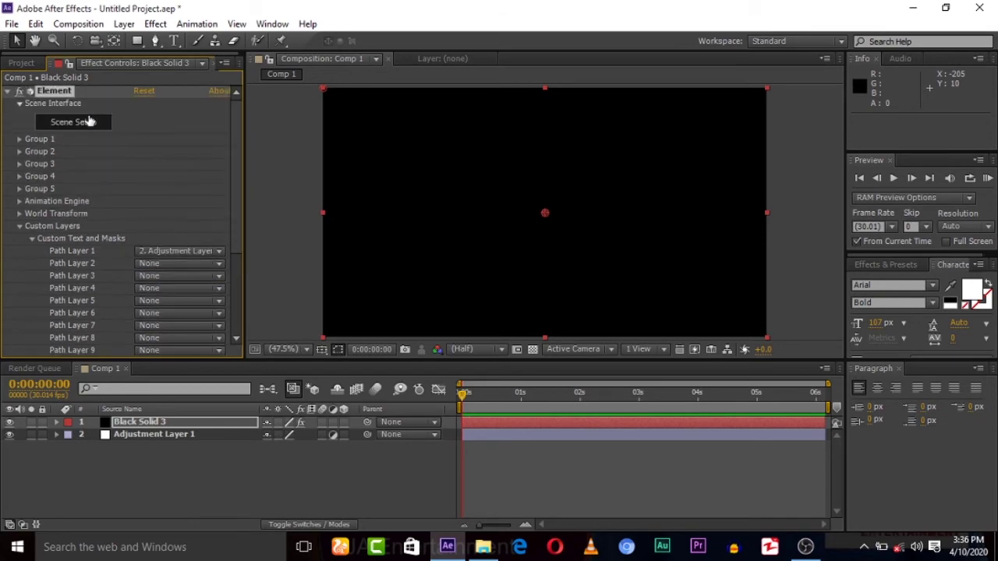
pyautogui.click(90, 121)
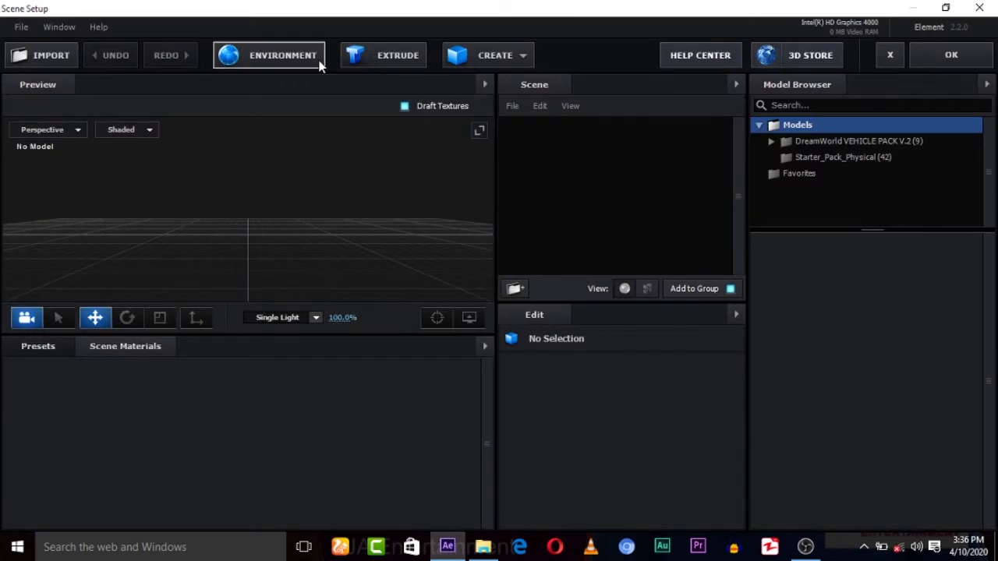
# Step: Extrude the custom path into a 3D Superman logo and orbit to inspect it
pyautogui.click(304, 60)
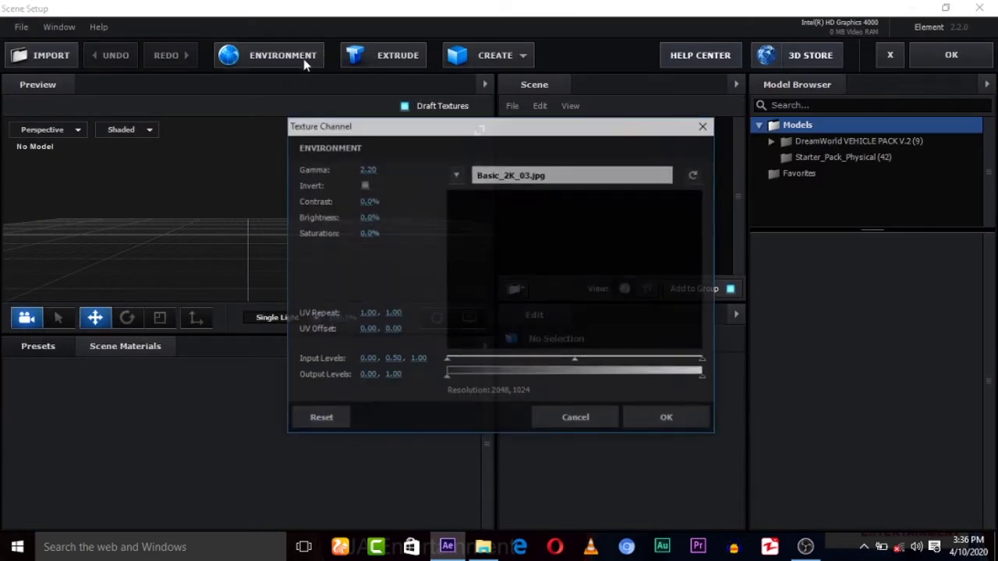
pyautogui.click(706, 124)
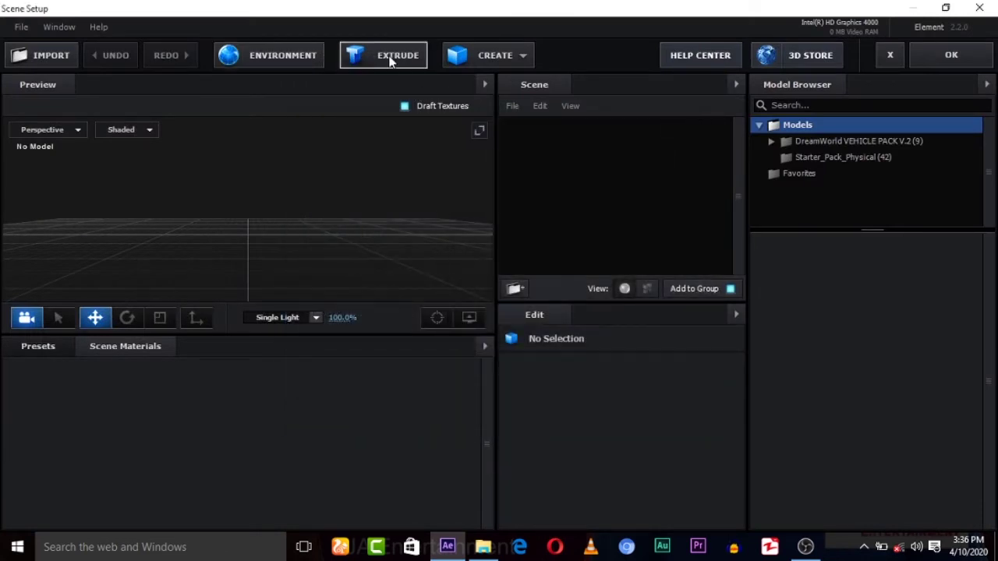
pyautogui.click(392, 63)
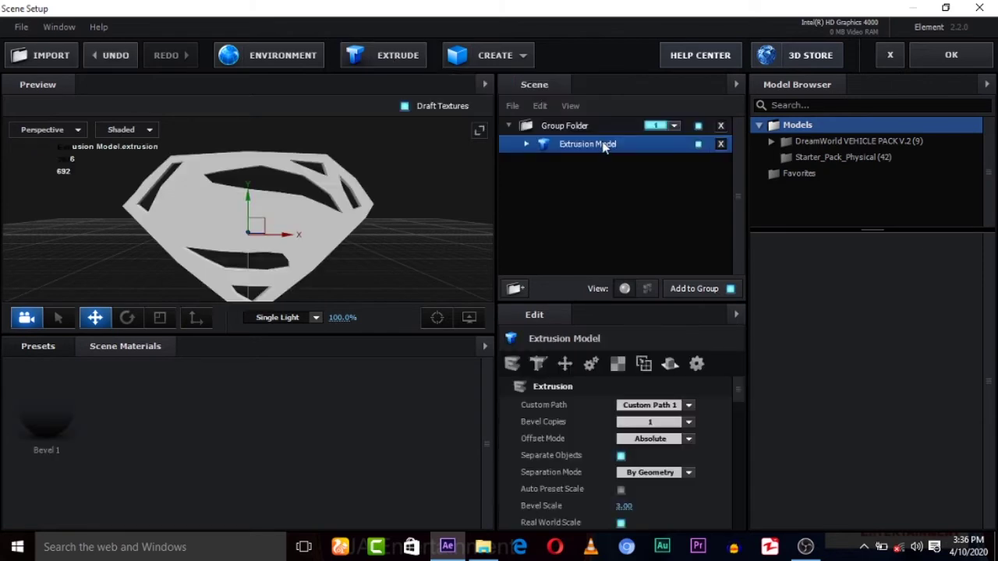
pyautogui.moveTo(384, 250)
pyautogui.mouseDown()
pyautogui.moveTo(374, 241)
pyautogui.moveTo(405, 259)
pyautogui.moveTo(393, 257)
pyautogui.mouseUp()
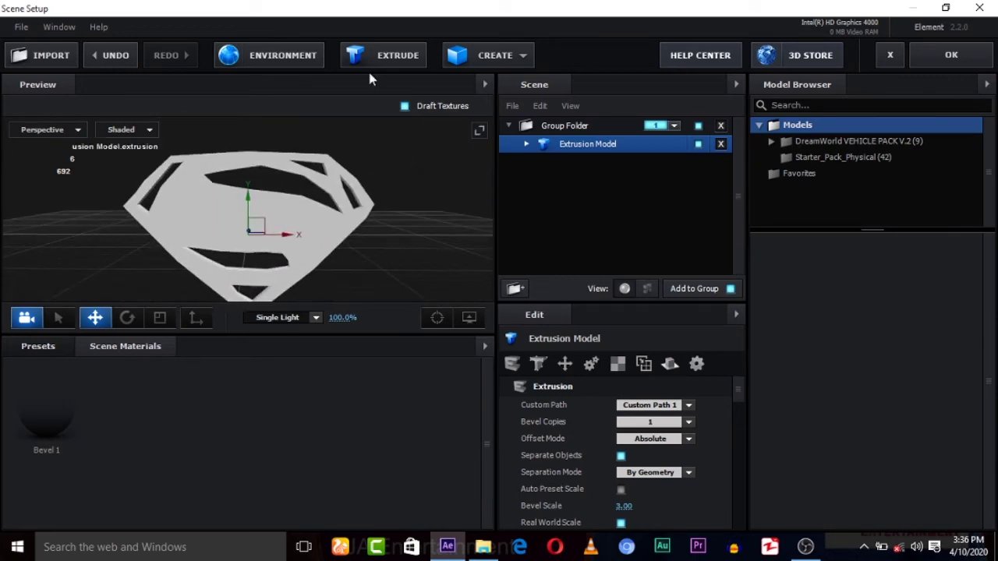
# Step: Replace the environment map with Basic_2K_15.jpg
pyautogui.click(283, 69)
pyautogui.click(509, 175)
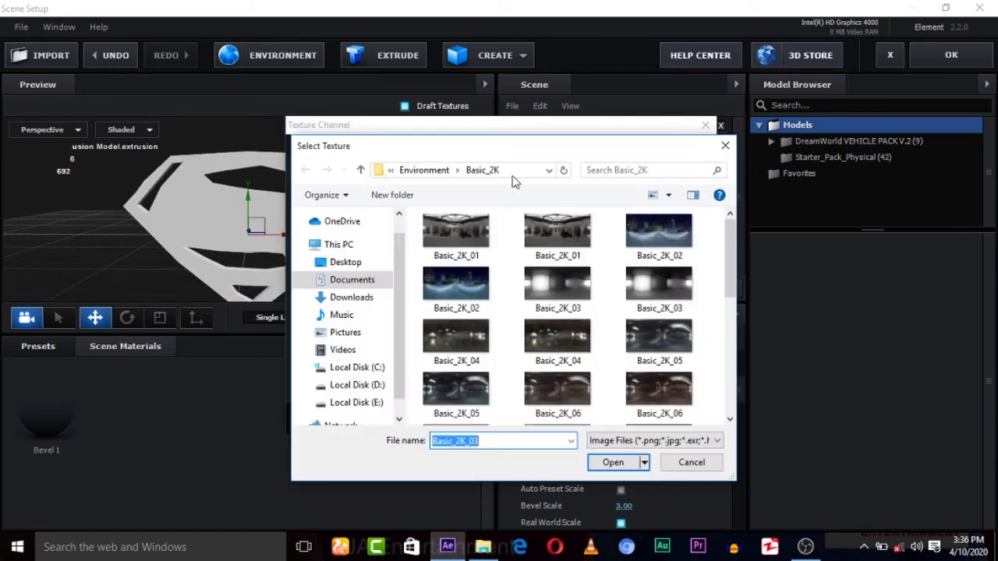
pyautogui.moveTo(730, 265); pyautogui.dragTo(752, 412)
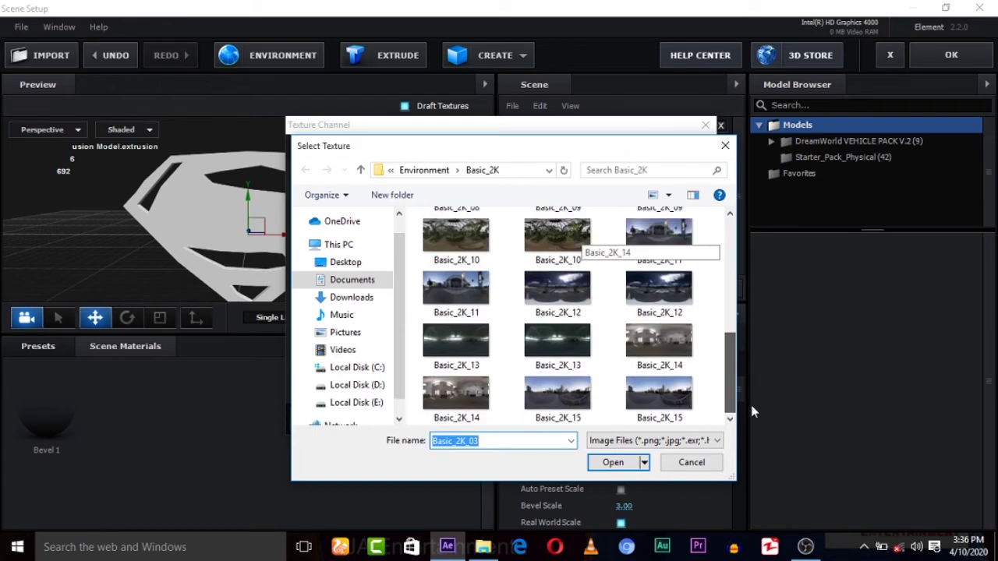
pyautogui.doubleClick(682, 398)
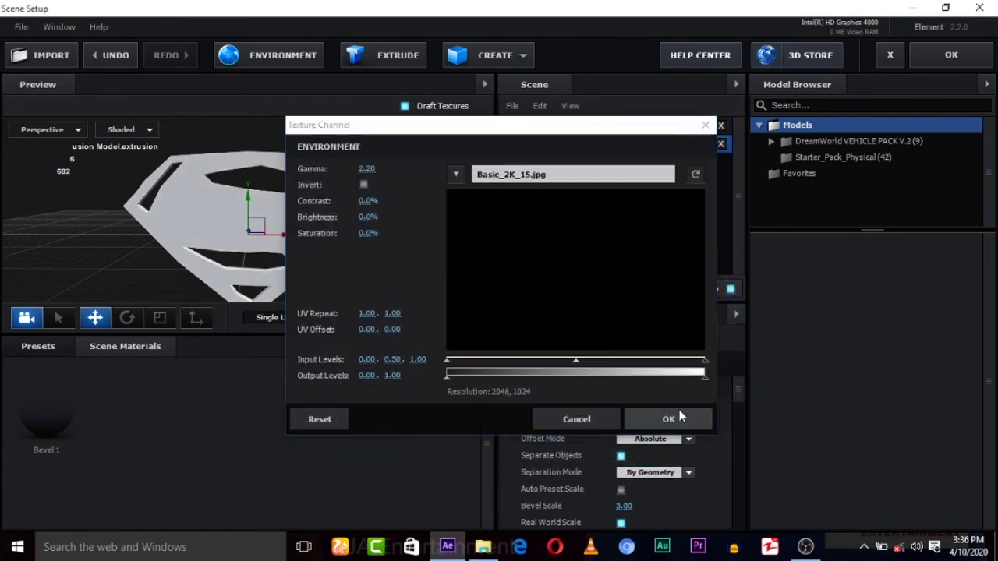
pyautogui.click(668, 419)
pyautogui.click(50, 351)
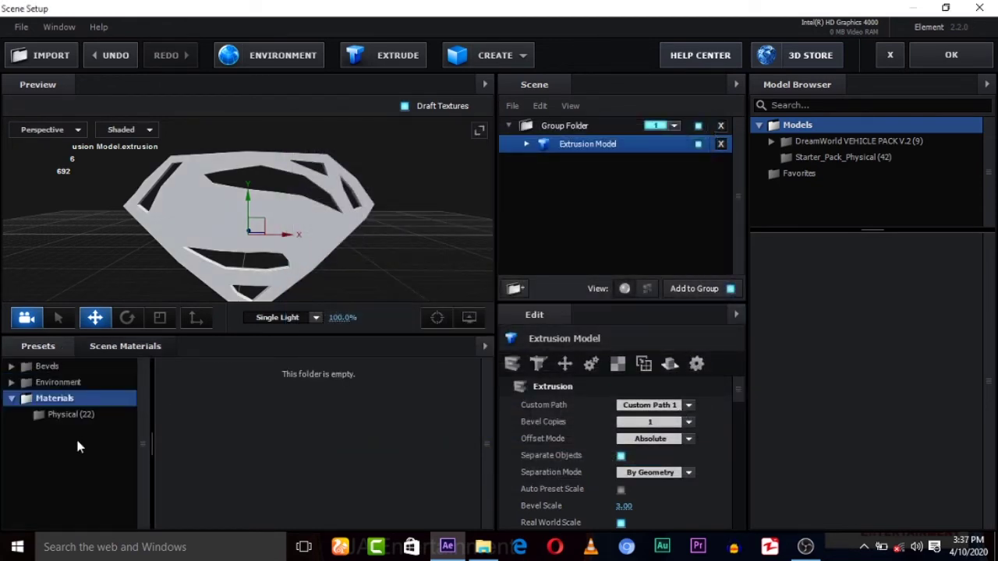
# Step: Try the Physical gold material on the Superman logo, inspect it, then undo back to white
pyautogui.click(71, 411)
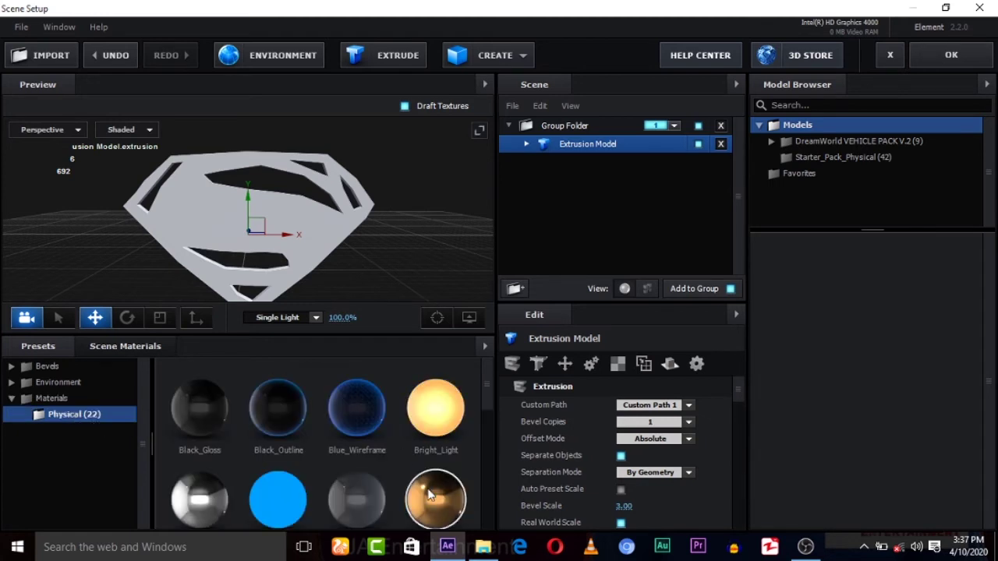
pyautogui.moveTo(422, 473); pyautogui.dragTo(555, 156)
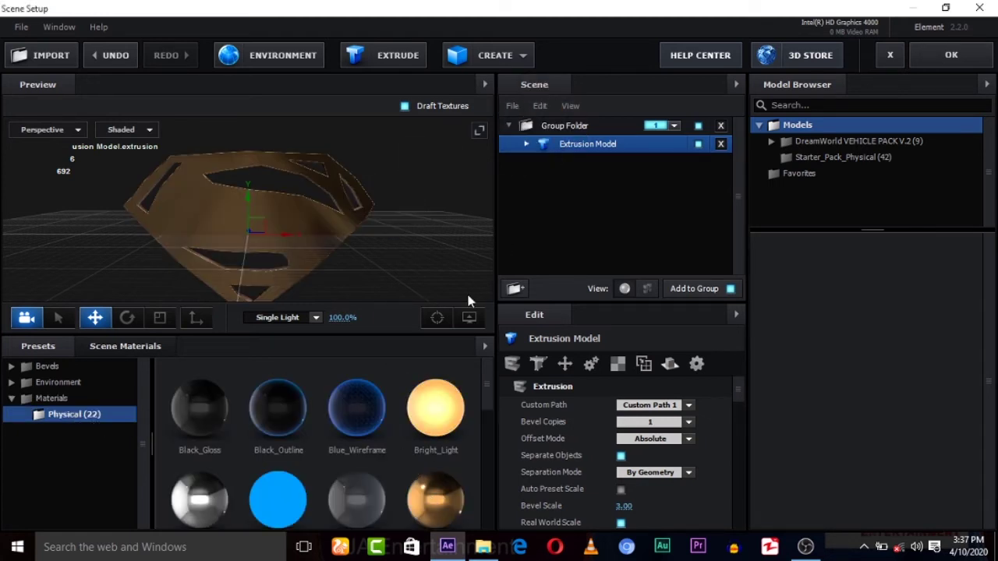
pyautogui.moveTo(468, 301)
pyautogui.mouseDown()
pyautogui.moveTo(394, 258)
pyautogui.moveTo(441, 266)
pyautogui.mouseUp()
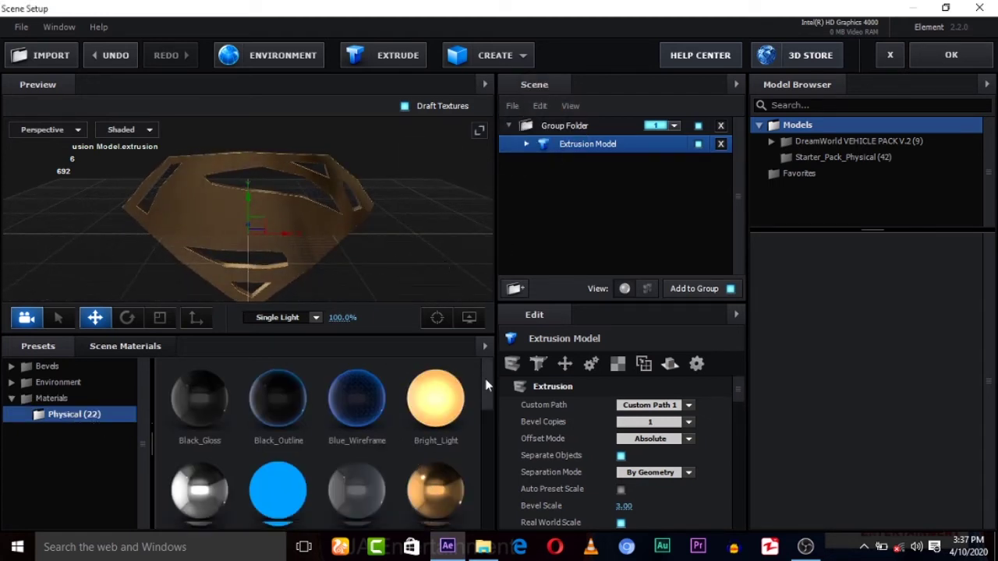
pyautogui.moveTo(487, 381)
pyautogui.mouseDown()
pyautogui.moveTo(493, 452)
pyautogui.moveTo(484, 374)
pyautogui.mouseUp()
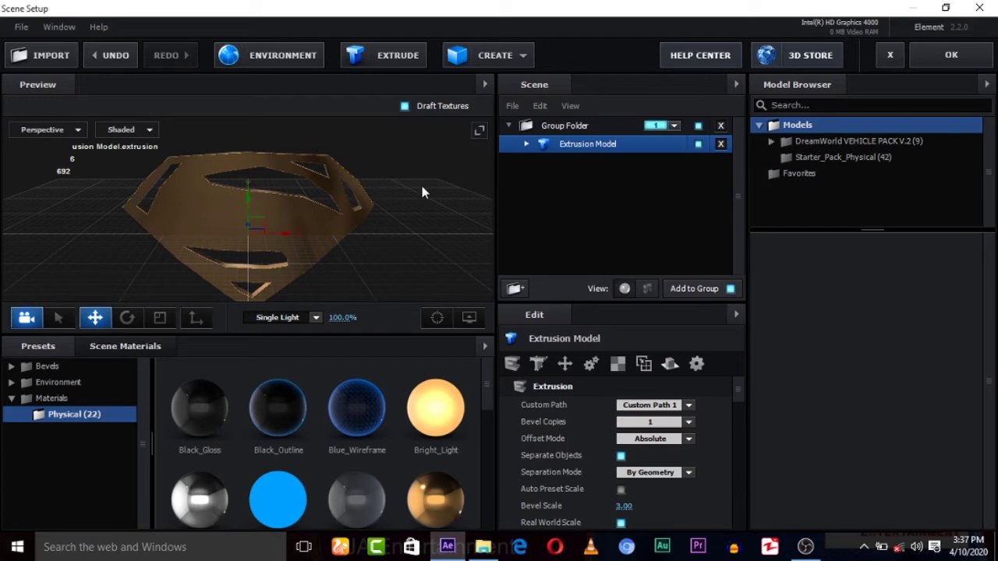
pyautogui.moveTo(440, 228)
pyautogui.mouseDown()
pyautogui.moveTo(370, 247)
pyautogui.moveTo(434, 238)
pyautogui.moveTo(438, 227)
pyautogui.mouseUp()
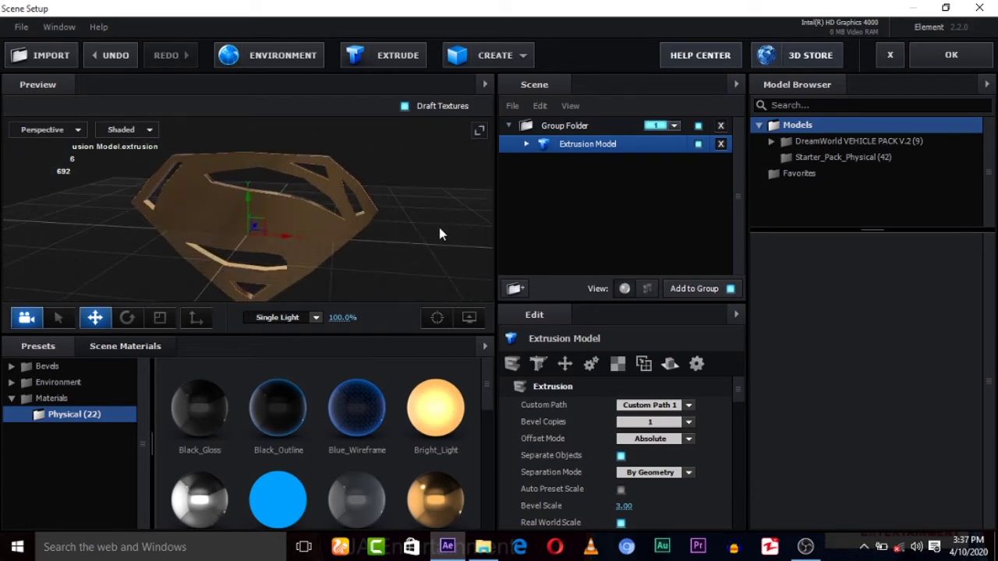
pyautogui.hotkey('ctrl', 'z')
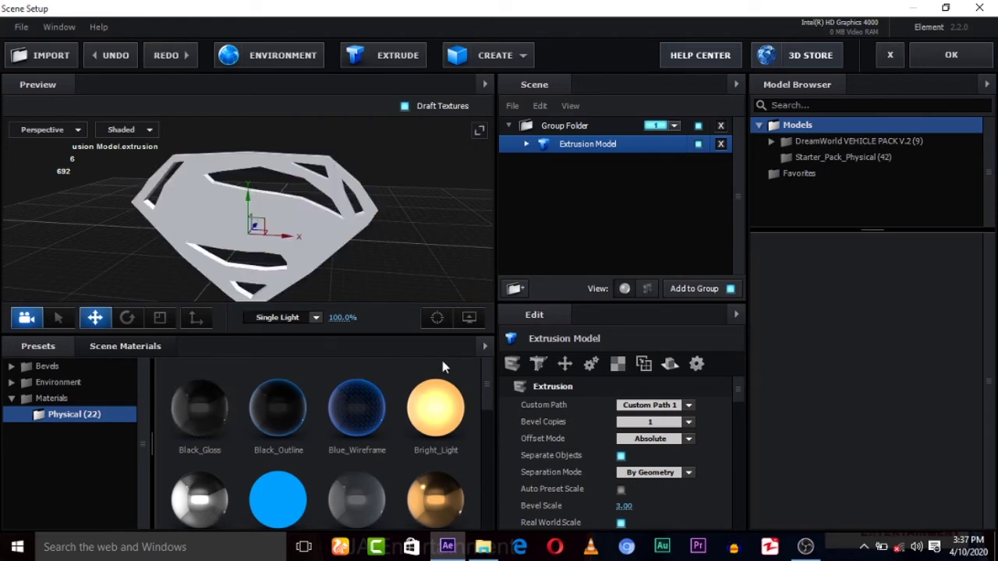
# Step: Expand the Extrusion Model and select its Bevel 1 material to edit
pyautogui.click(526, 145)
pyautogui.click(579, 164)
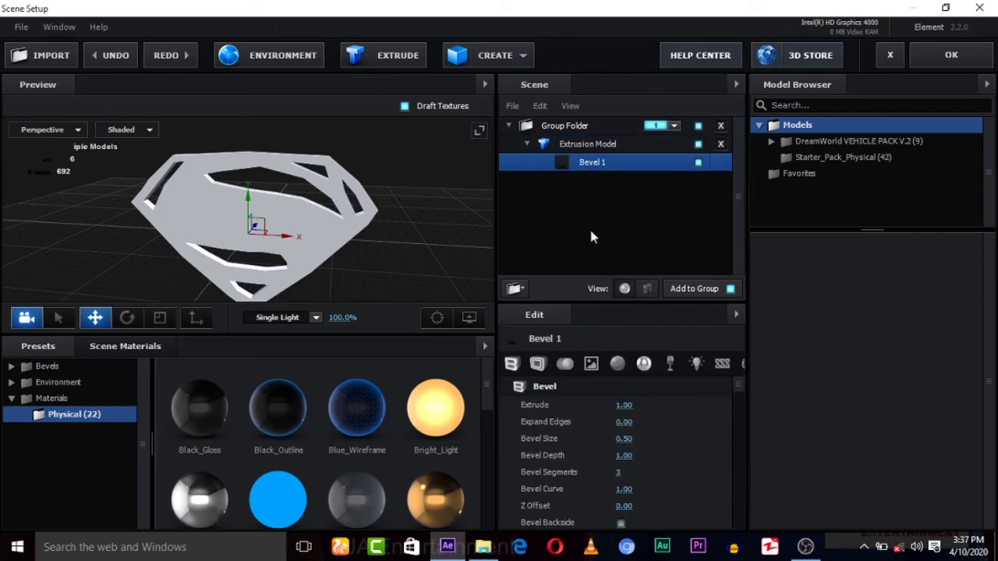
pyautogui.click(594, 204)
pyautogui.click(590, 162)
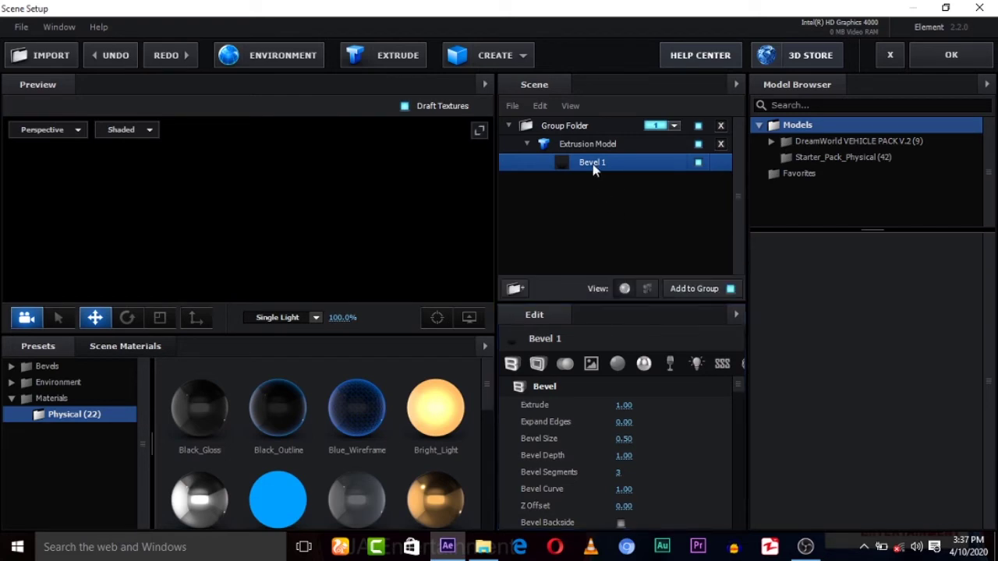
pyautogui.press('Delete')
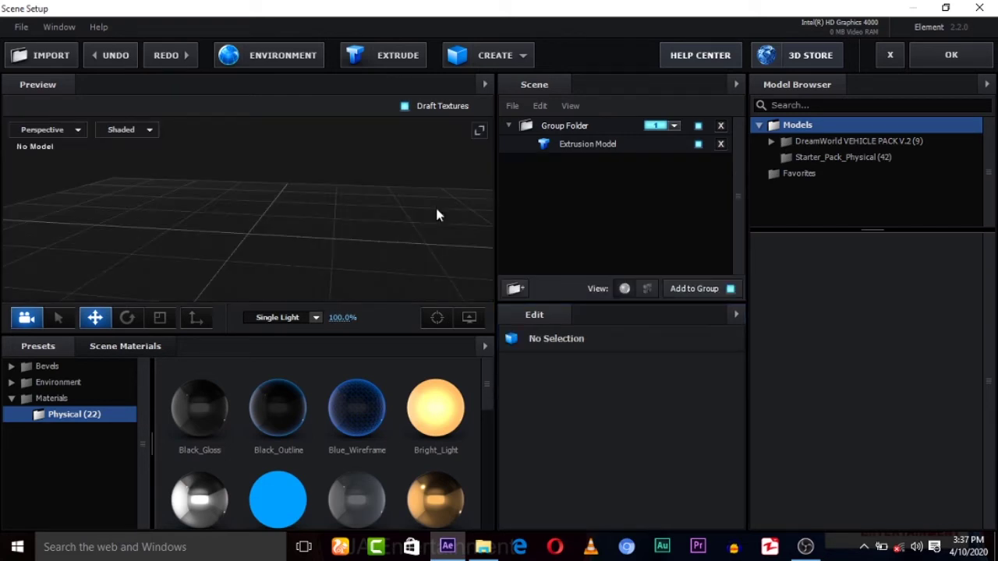
pyautogui.click(578, 145)
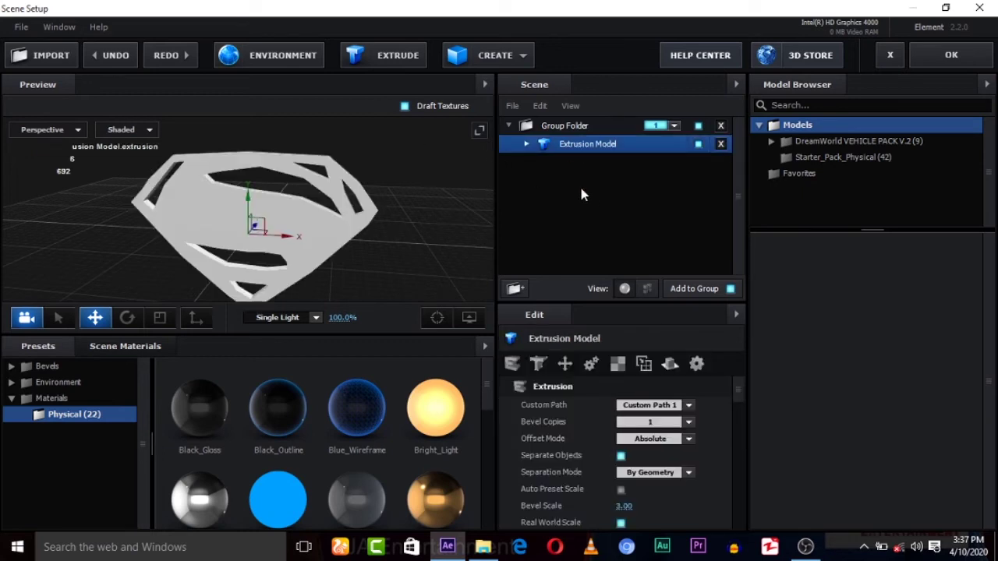
pyautogui.click(527, 145)
pyautogui.click(584, 165)
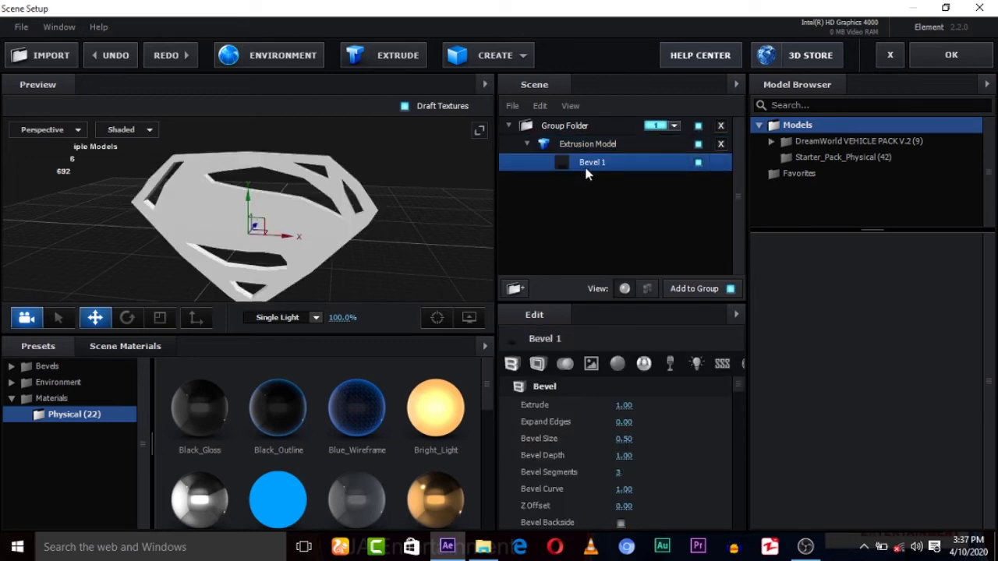
pyautogui.moveTo(738, 384); pyautogui.dragTo(743, 410)
pyautogui.scroll(-2, 743, 410)
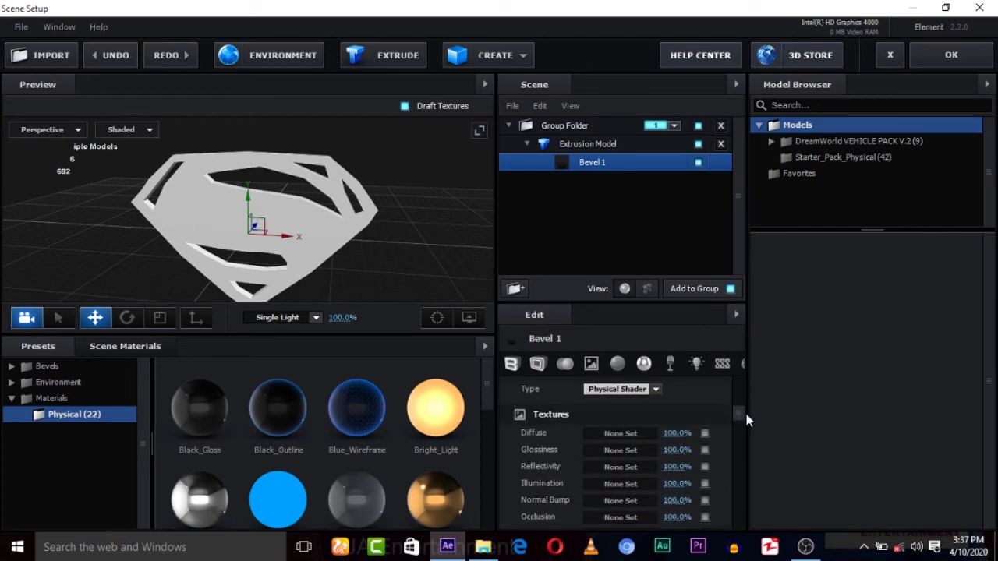
pyautogui.scroll(-1, 744, 410)
# Step: Enable the Diffuse texture and load Downloads/231690.jpg, dismissing the size warning
pyautogui.click(705, 426)
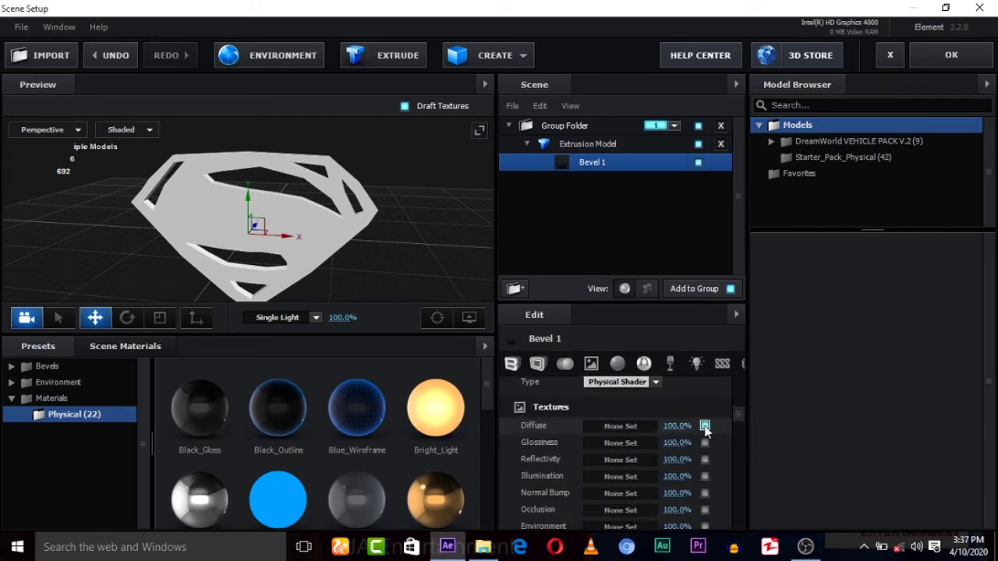
pyautogui.click(641, 427)
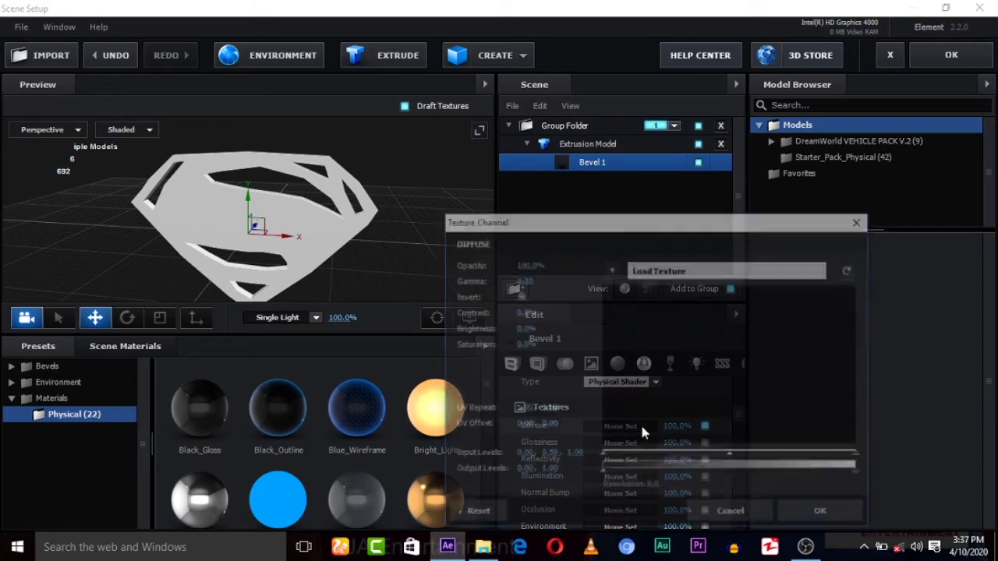
pyautogui.click(650, 273)
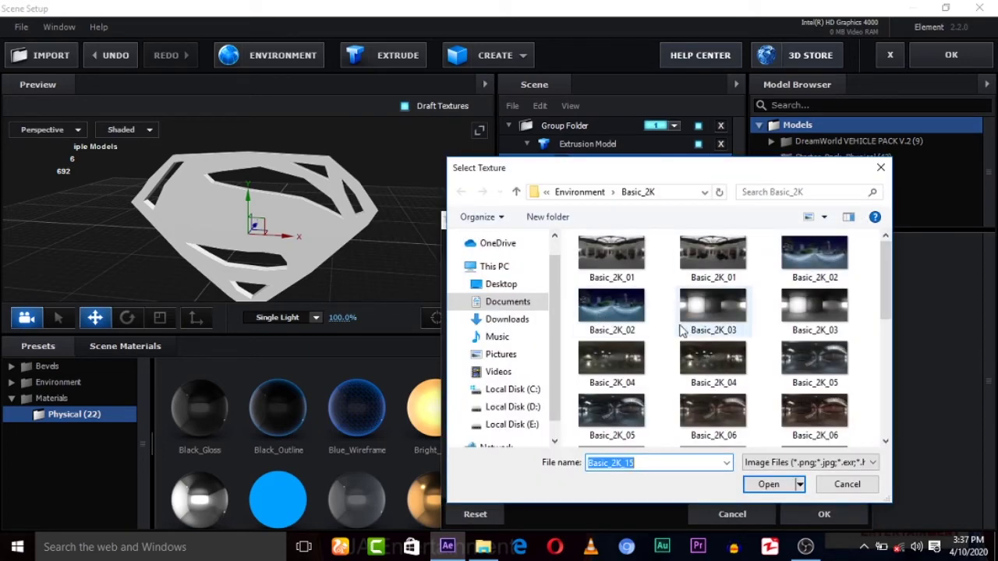
pyautogui.click(516, 321)
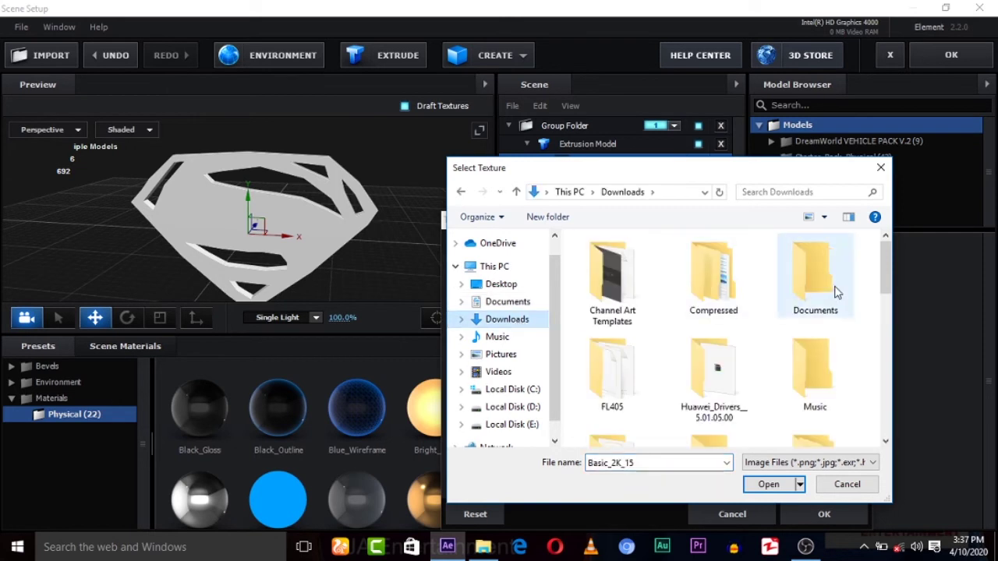
pyautogui.moveTo(887, 288); pyautogui.dragTo(893, 358)
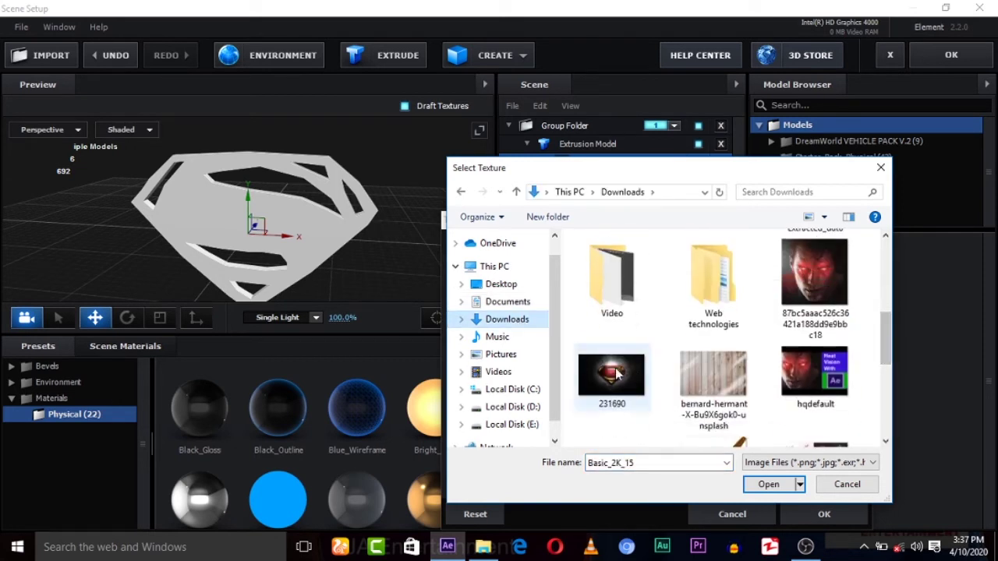
pyautogui.doubleClick(611, 383)
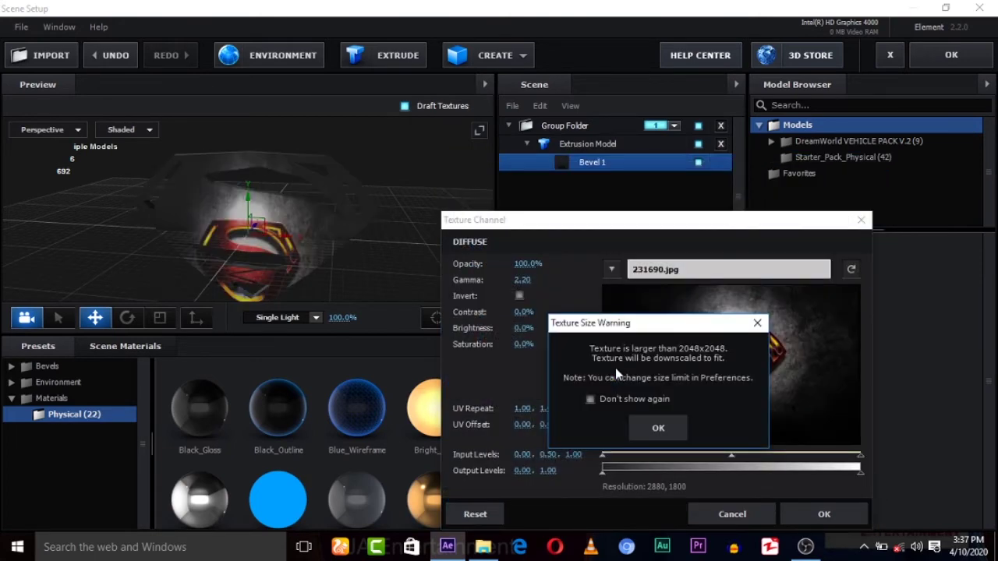
pyautogui.click(658, 428)
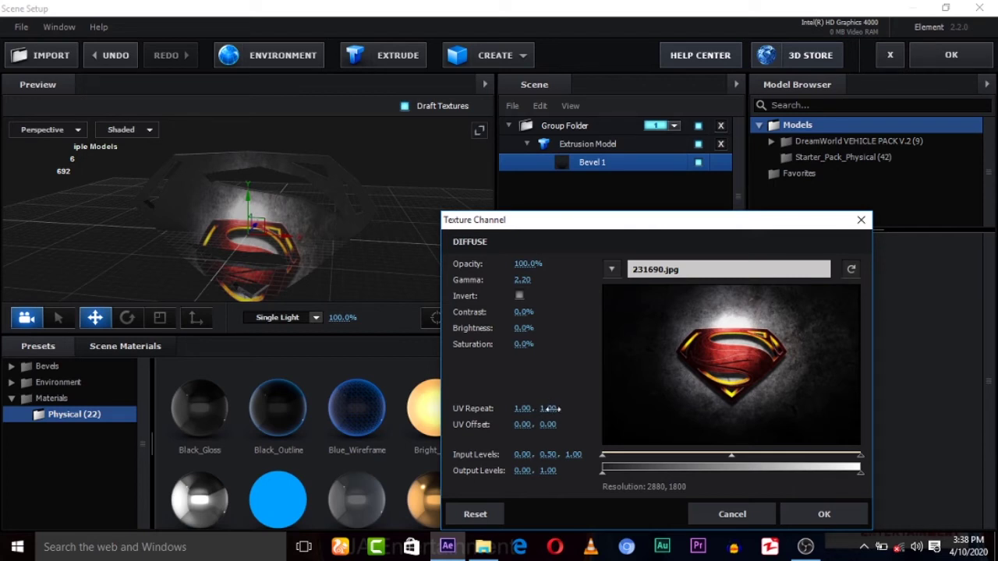
# Step: Fit the emblem texture with UV repeat 0.98 × 1.56, offset 0.01 × 0.04, and raised input black level
pyautogui.moveTo(552, 408); pyautogui.dragTo(607, 421)
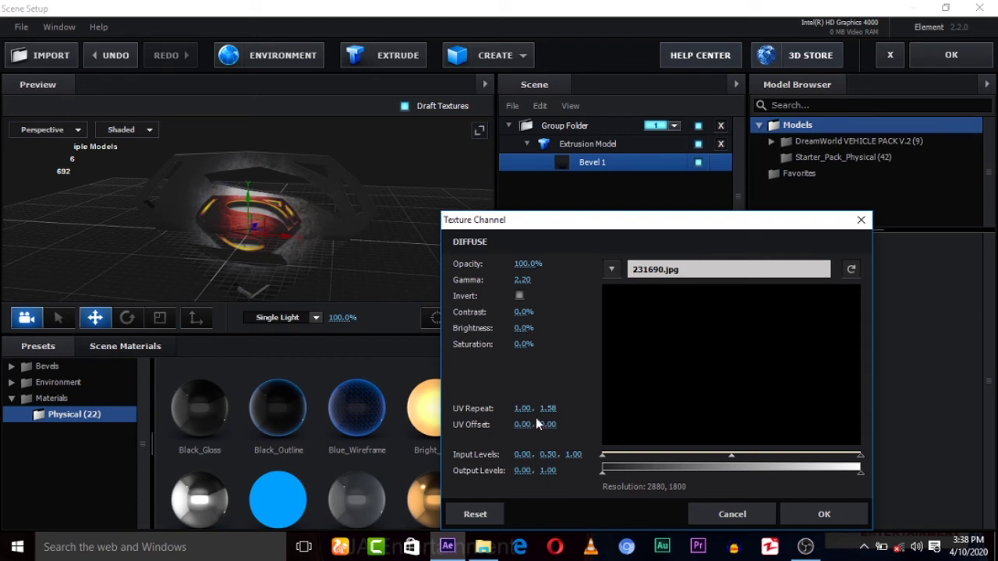
pyautogui.moveTo(551, 409); pyautogui.dragTo(519, 409)
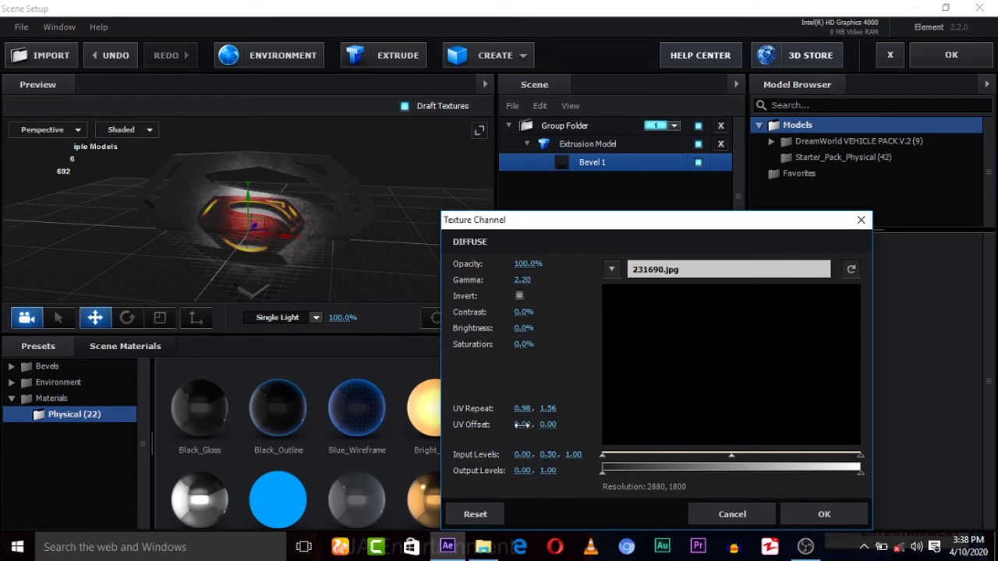
pyautogui.moveTo(521, 425); pyautogui.dragTo(563, 425)
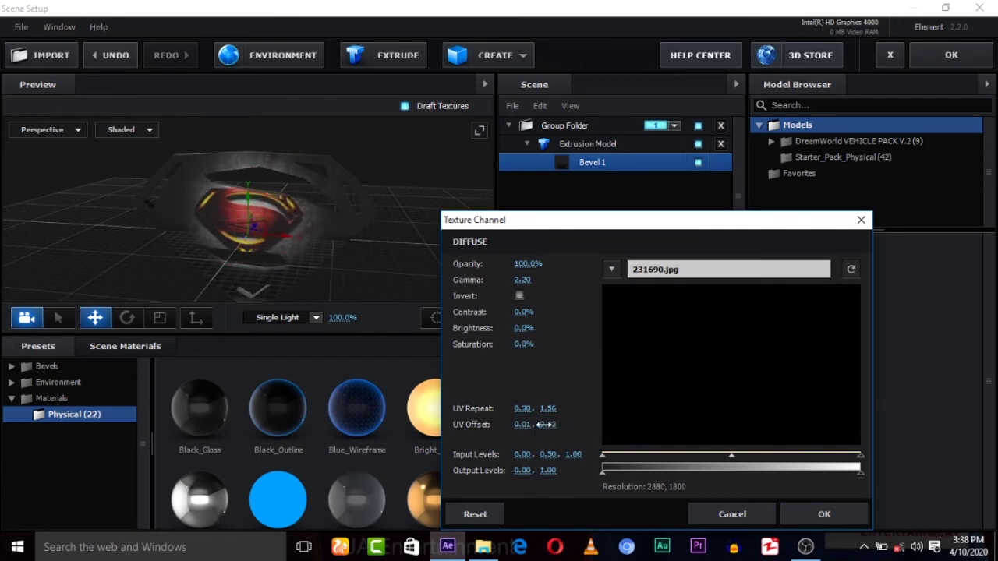
pyautogui.moveTo(563, 425); pyautogui.dragTo(546, 425)
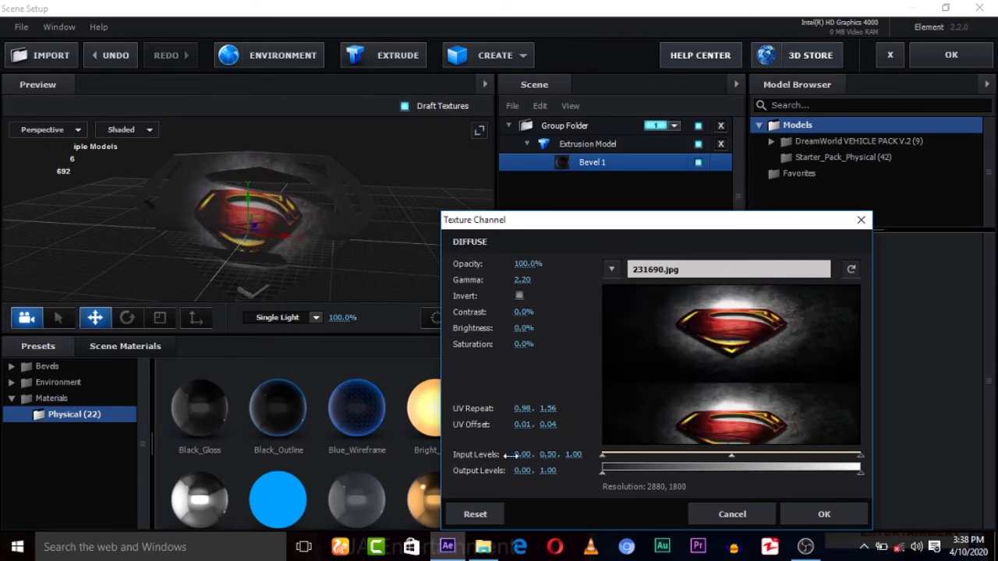
pyautogui.moveTo(508, 455); pyautogui.dragTo(527, 454)
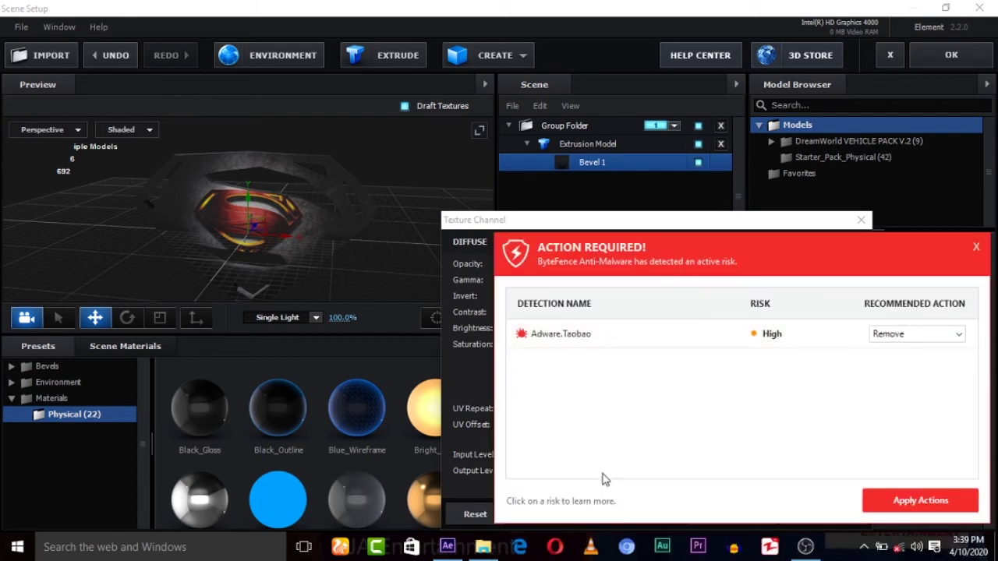
# Step: Dismiss the anti-malware alert, try output black 0.18, then reset the texture channel to defaults
pyautogui.click(974, 248)
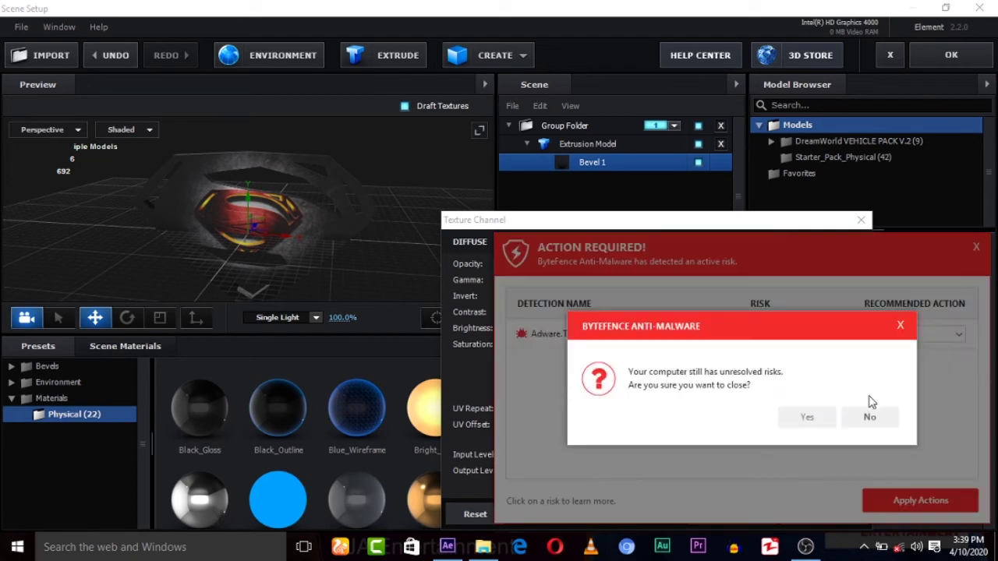
pyautogui.click(827, 418)
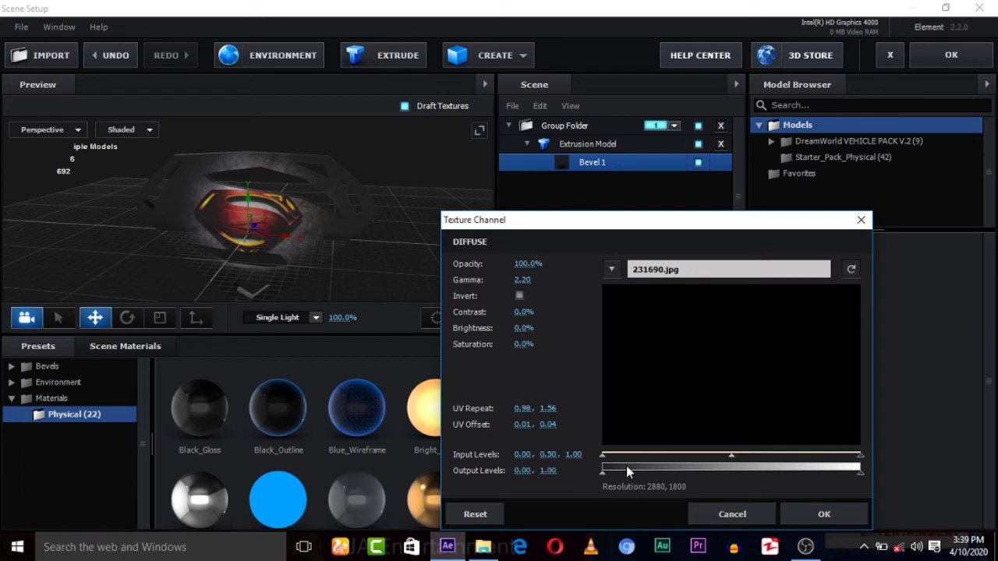
pyautogui.moveTo(602, 473); pyautogui.dragTo(639, 473)
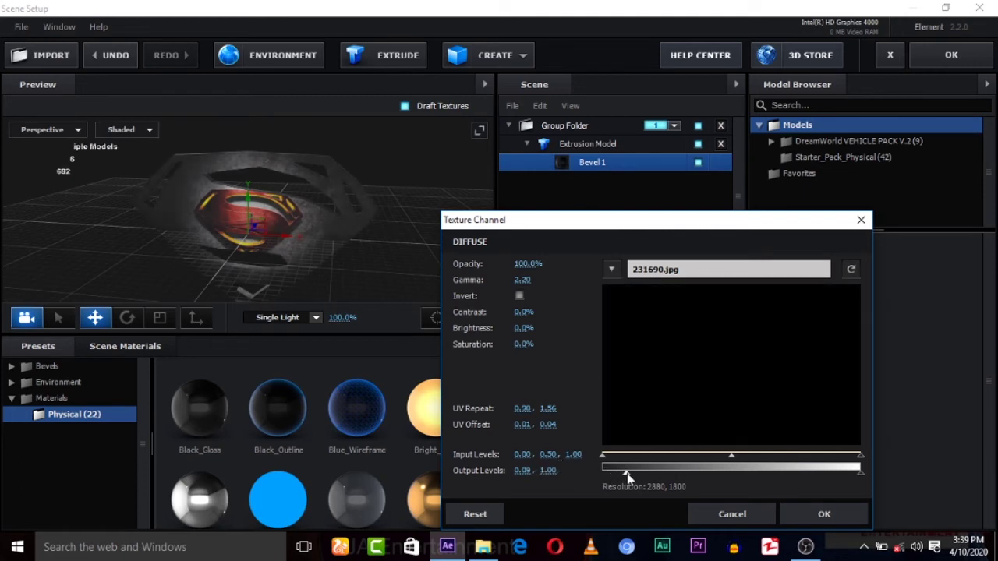
pyautogui.moveTo(639, 473); pyautogui.dragTo(650, 473)
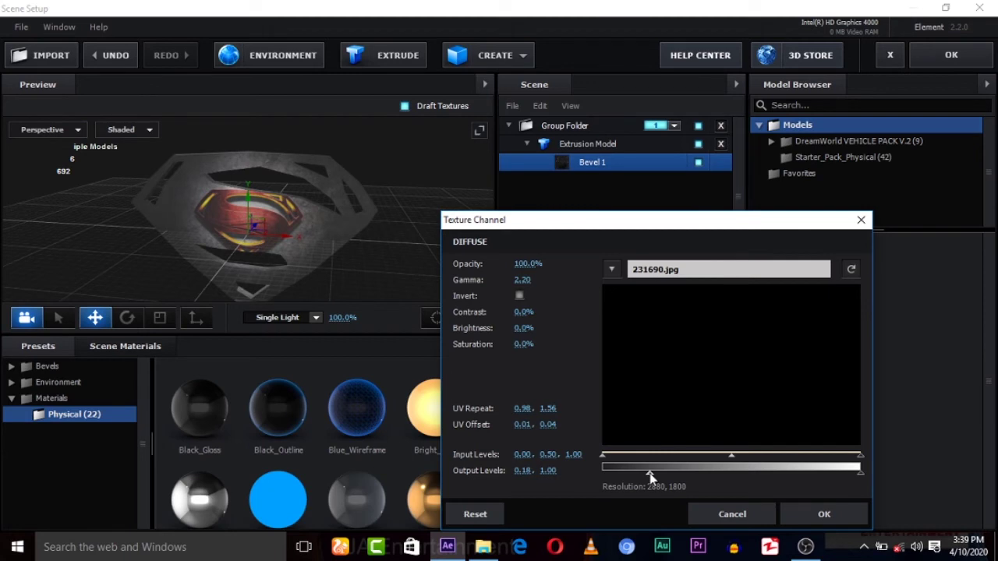
pyautogui.click(493, 515)
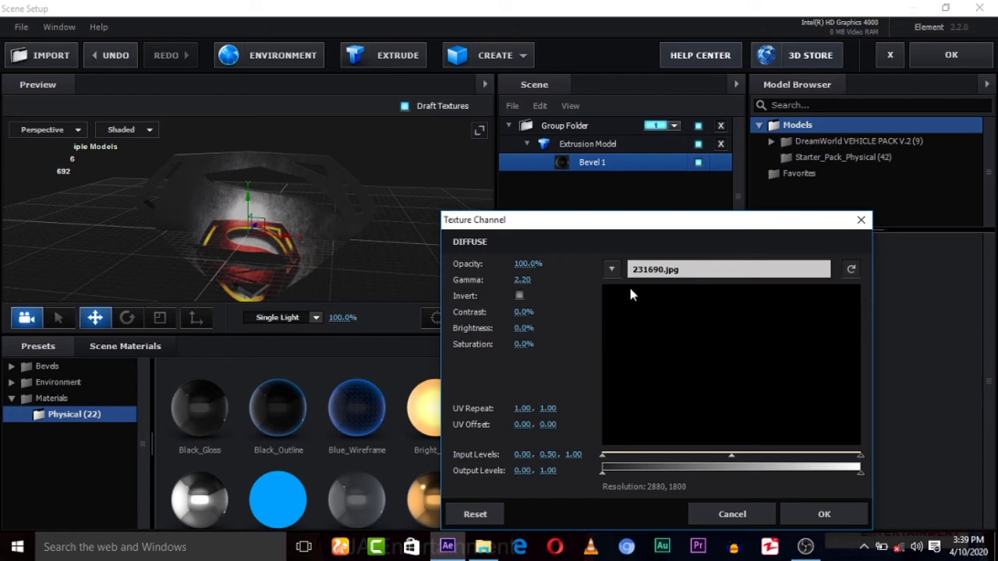
# Step: Open 231690 from the Downloads folder in Paint for editing
pyautogui.click(483, 546)
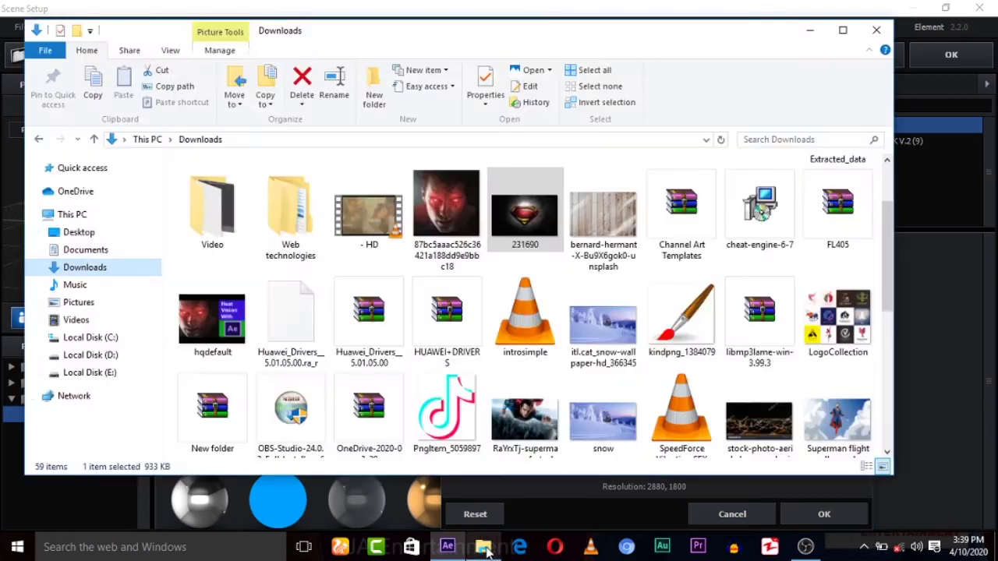
pyautogui.rightClick(515, 205)
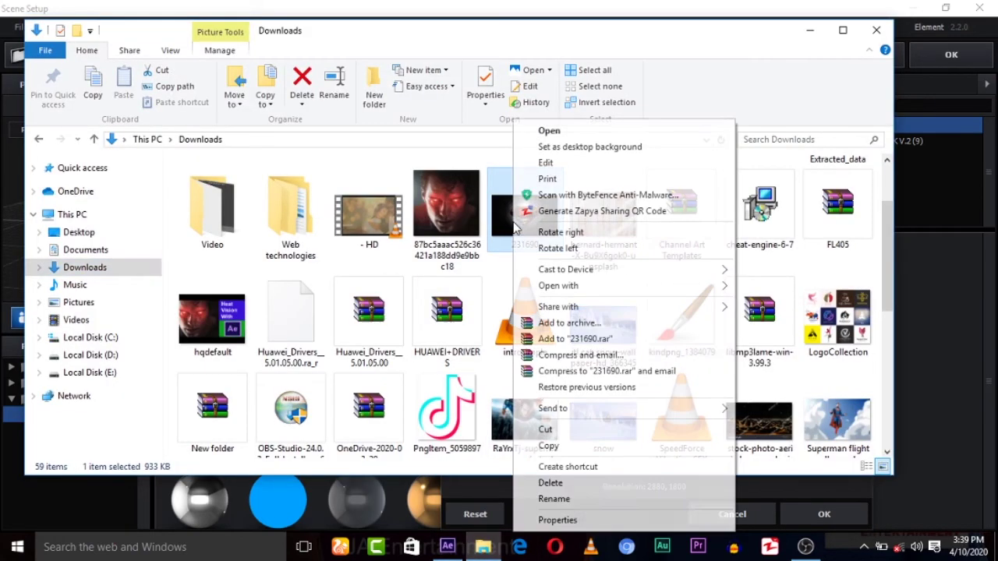
pyautogui.click(550, 162)
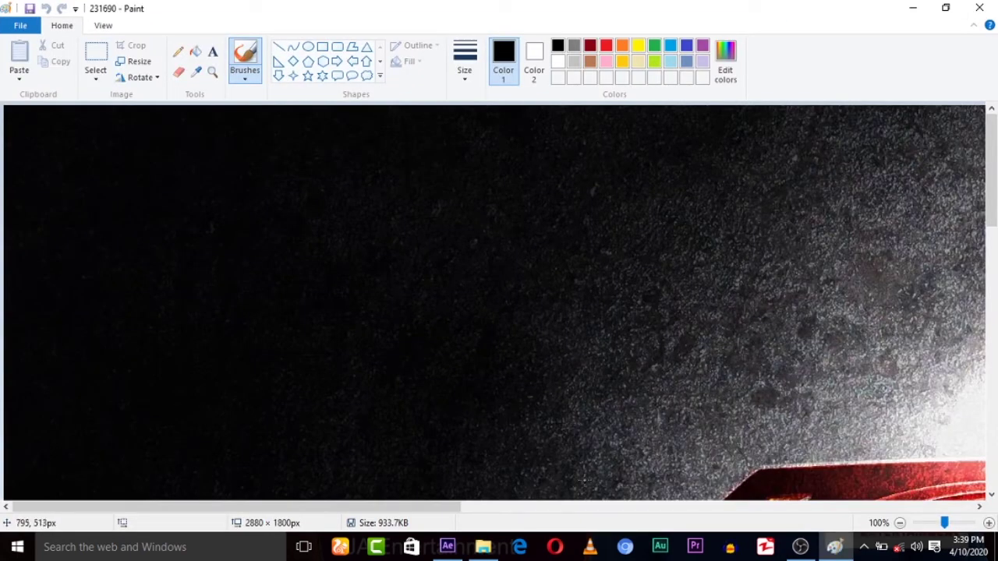
# Step: Zoom out to fit the image and draw a rectangular selection around the Superman logo
pyautogui.click(901, 524)
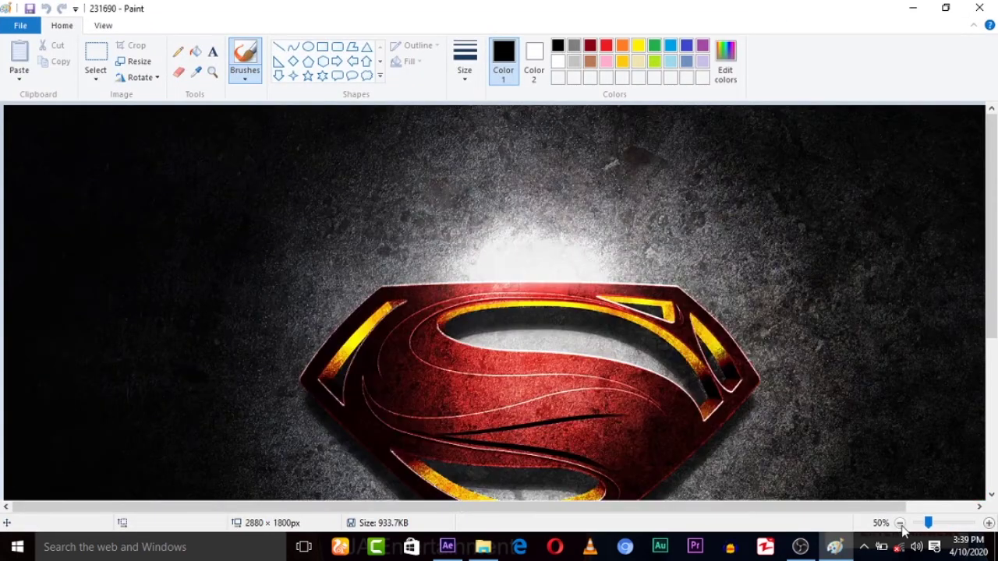
pyautogui.click(900, 524)
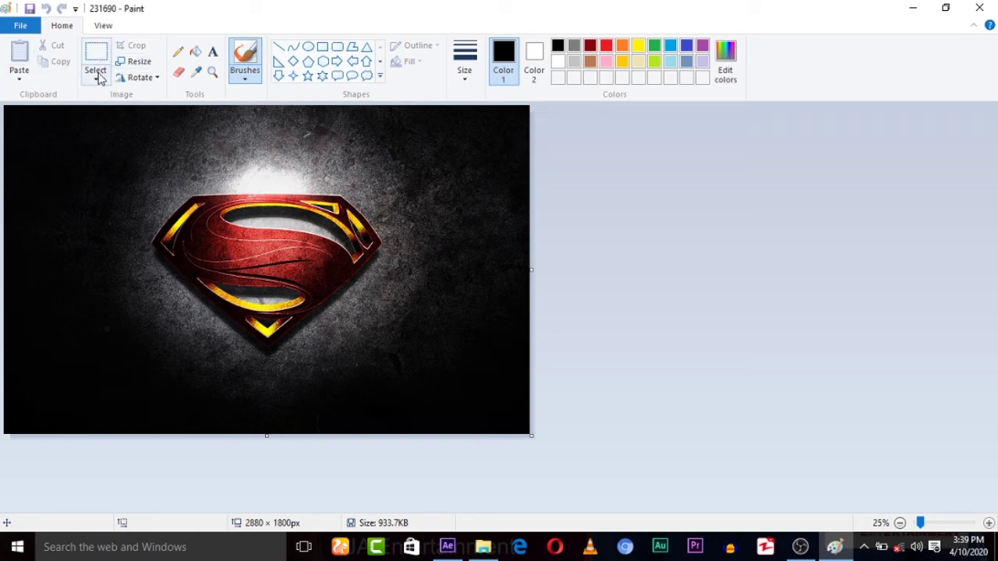
pyautogui.click(97, 78)
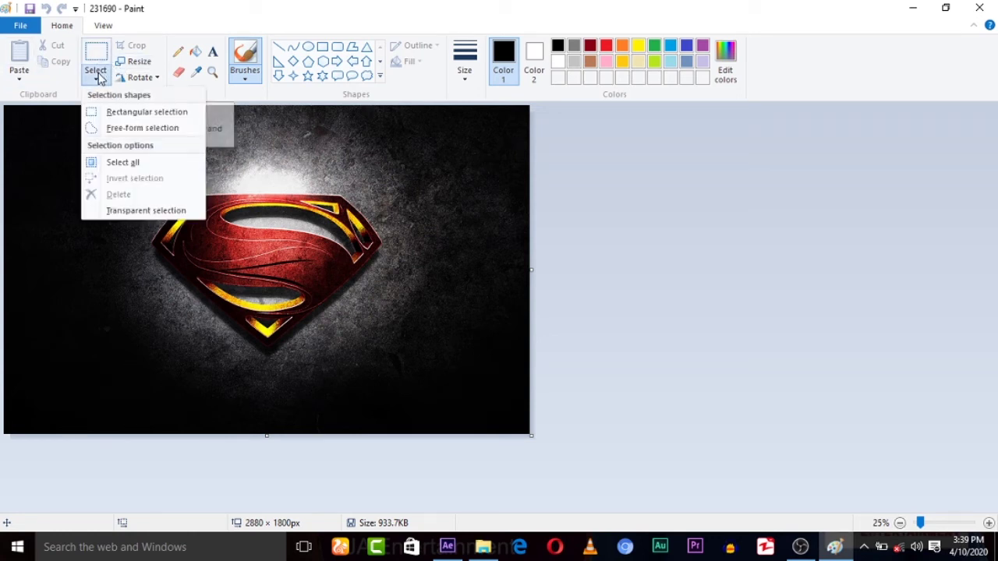
pyautogui.click(110, 115)
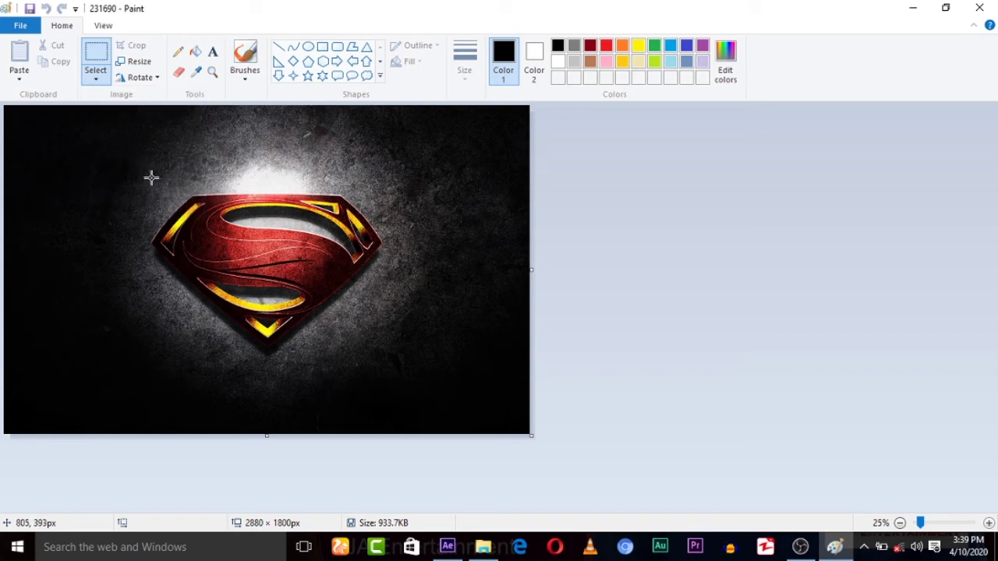
pyautogui.moveTo(154, 180)
pyautogui.mouseDown()
pyautogui.moveTo(186, 293)
pyautogui.moveTo(385, 358)
pyautogui.mouseUp()
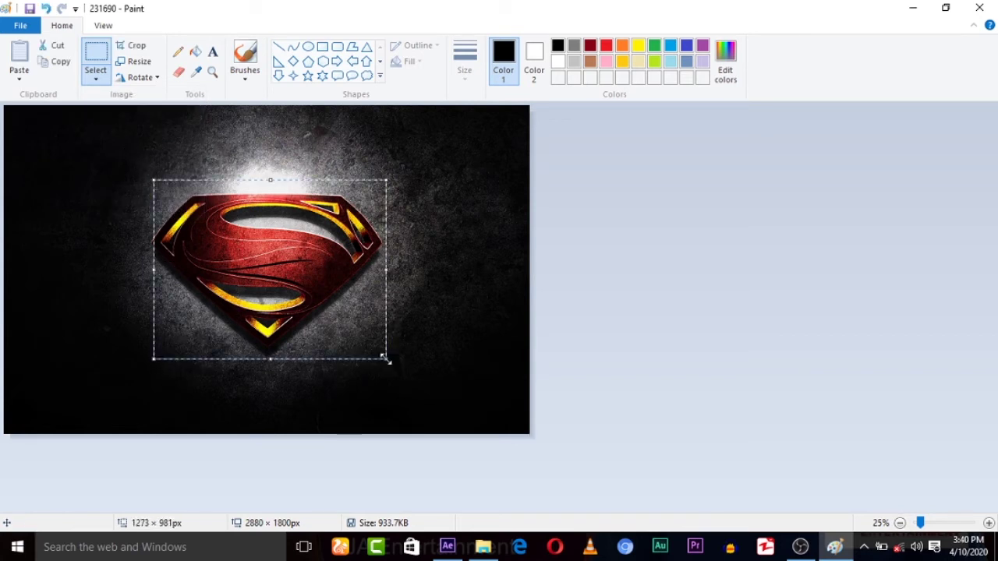
# Step: Cut the logo, shrink the canvas, and paste the logo back at 1273 × 981 px
pyautogui.rightClick(319, 324)
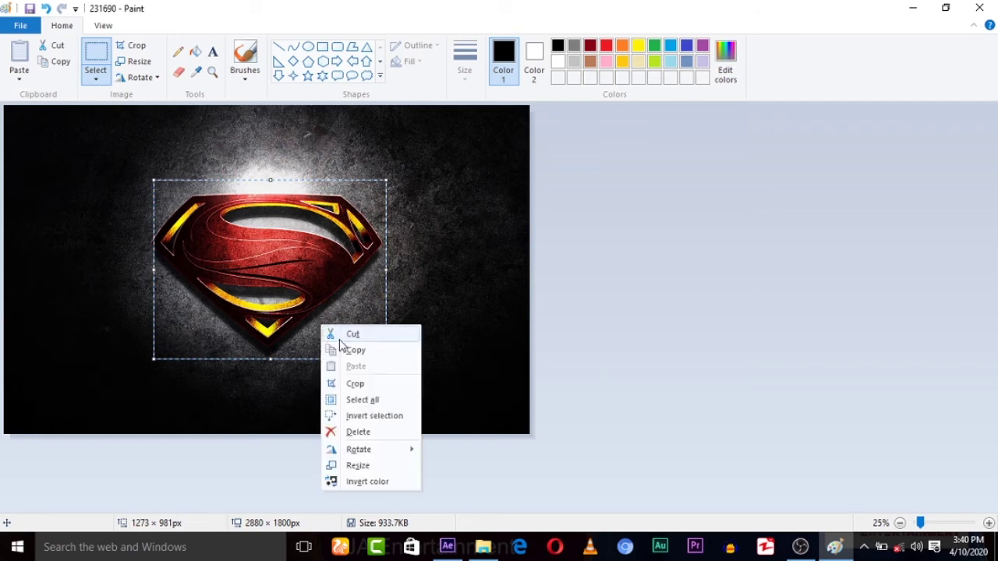
pyautogui.click(339, 334)
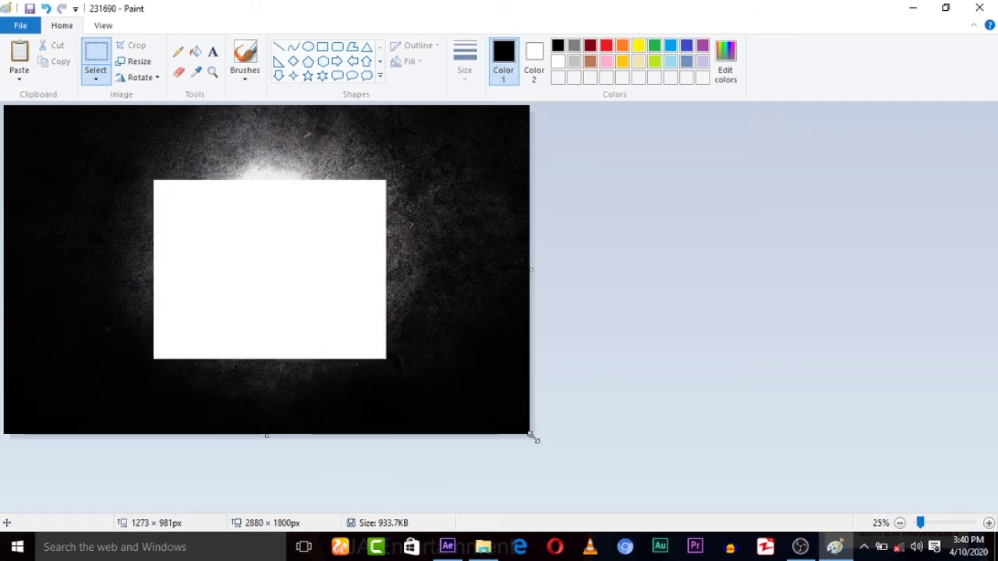
pyautogui.moveTo(531, 434); pyautogui.dragTo(36, 146)
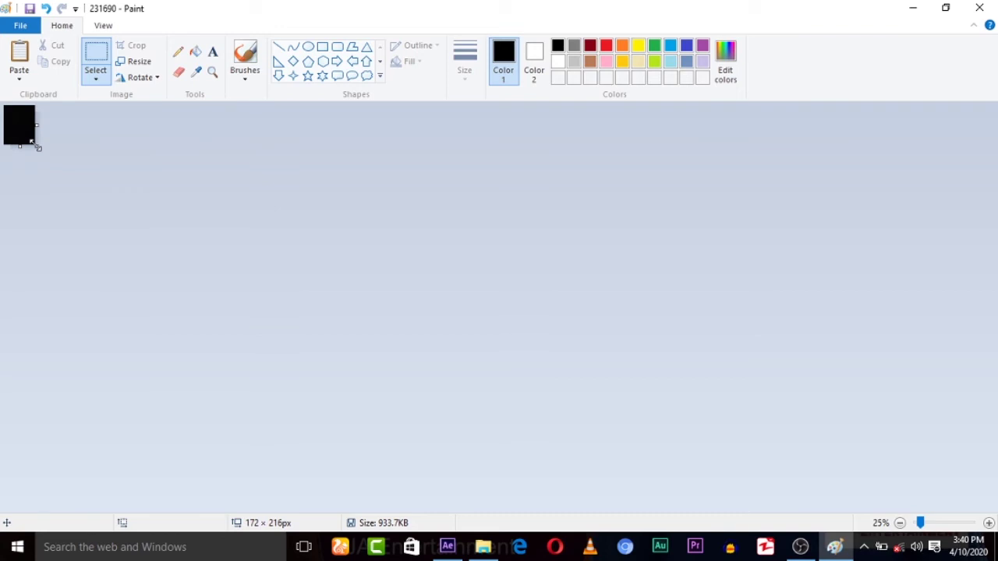
pyautogui.hotkey('ctrl', 'v')
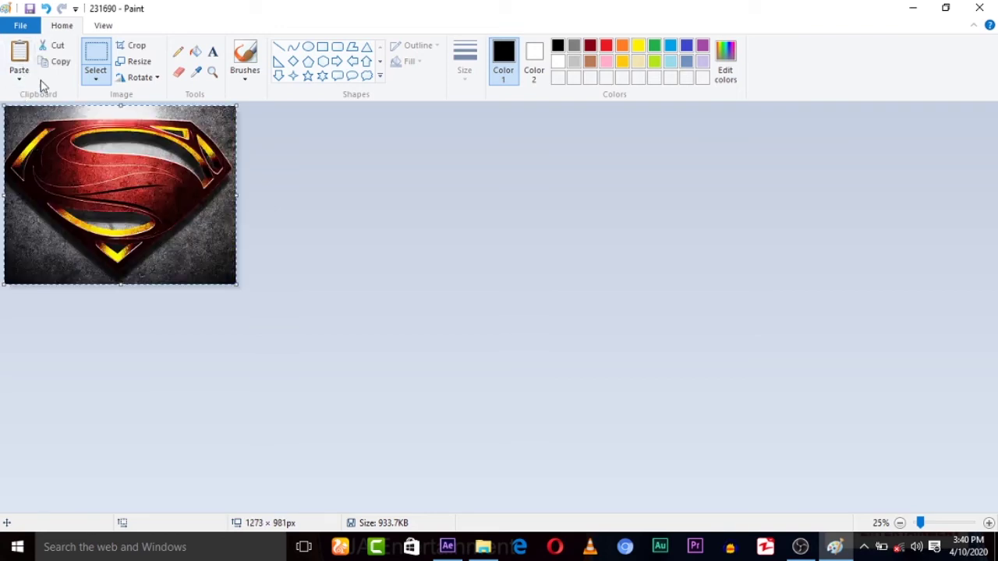
# Step: Save the cropped emblem as a JPEG named '3dlogo textures' in Downloads
pyautogui.click(20, 25)
pyautogui.moveTo(82, 148)
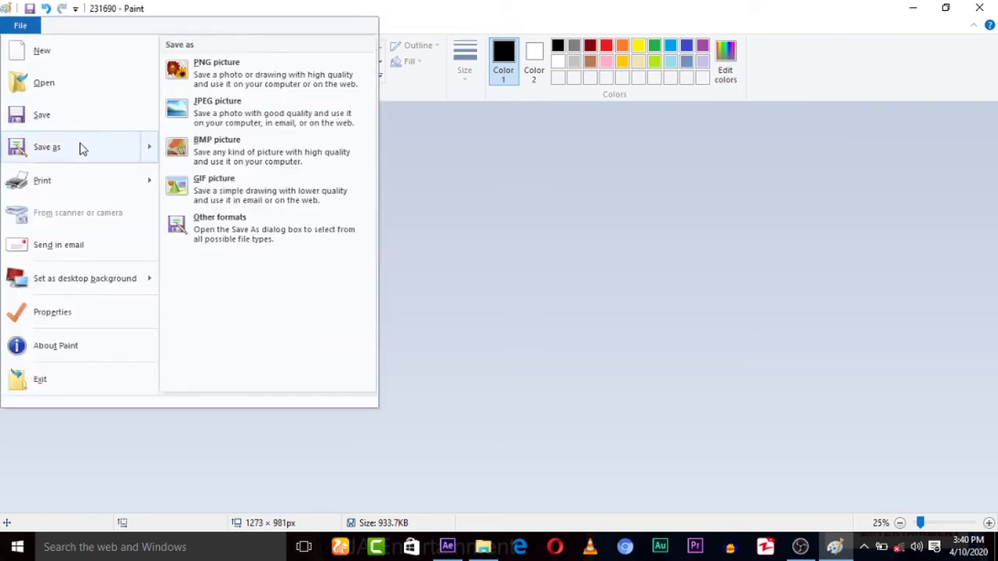
pyautogui.click(206, 117)
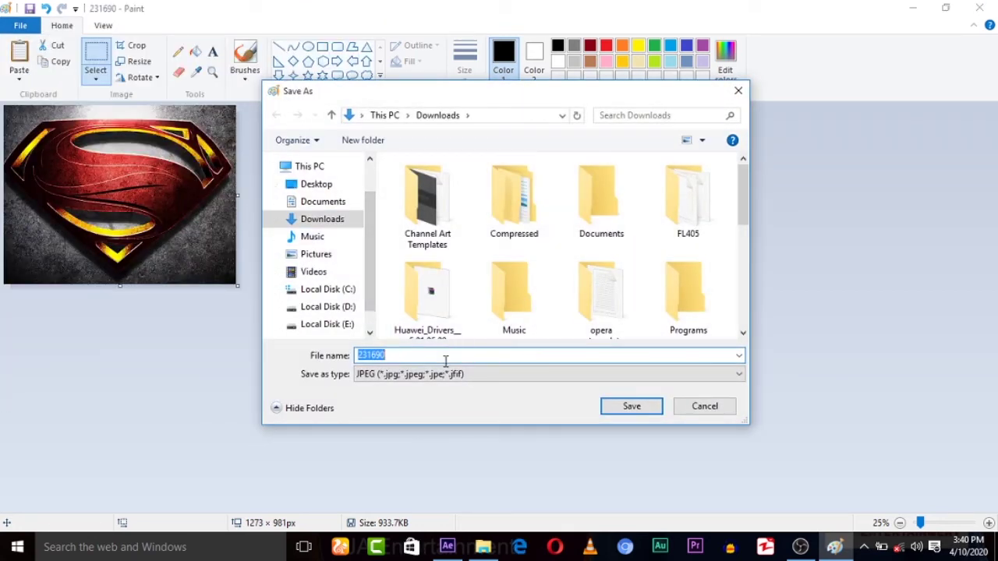
pyautogui.write('3d')
pyautogui.write('logo t')
pyautogui.write('extureeszs')
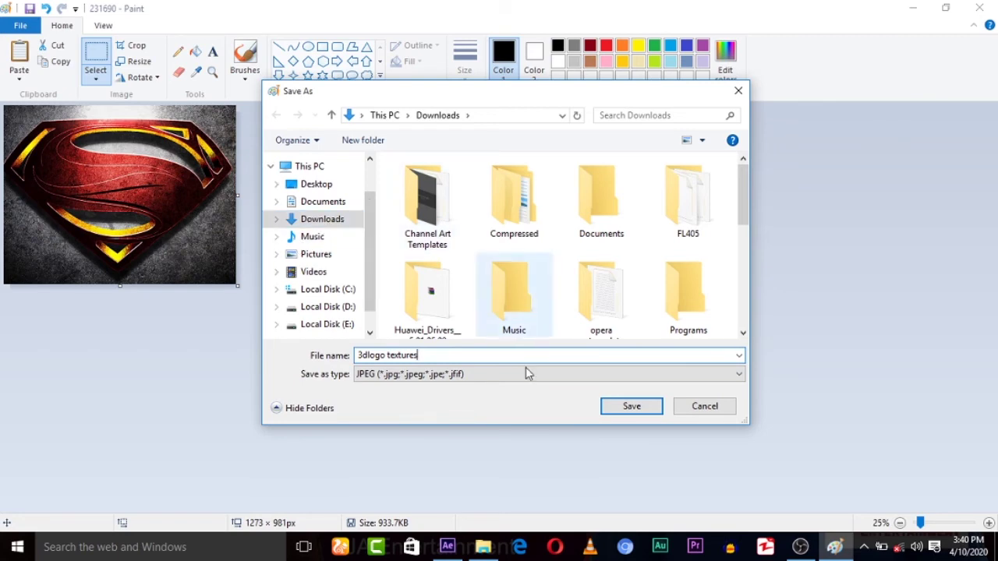
pyautogui.click(616, 414)
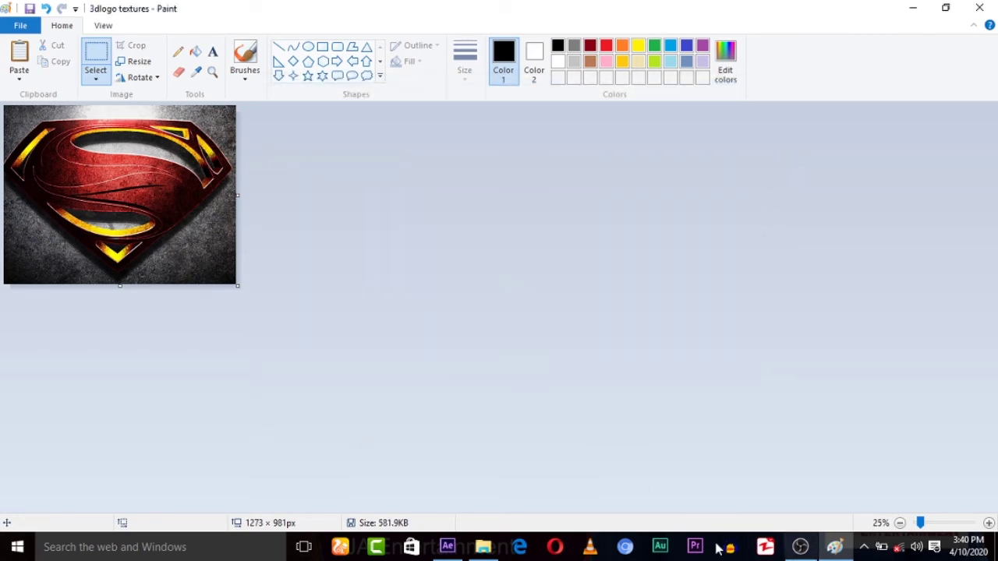
# Step: Replace the Bevel 1 diffuse texture with 3dlogo textures.jpg from Downloads
pyautogui.click(445, 547)
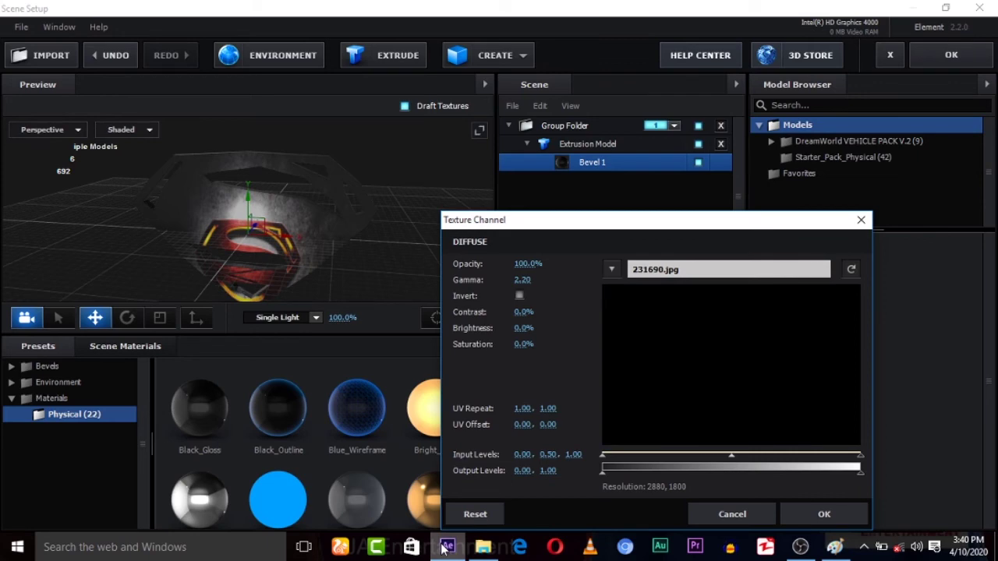
pyautogui.click(669, 269)
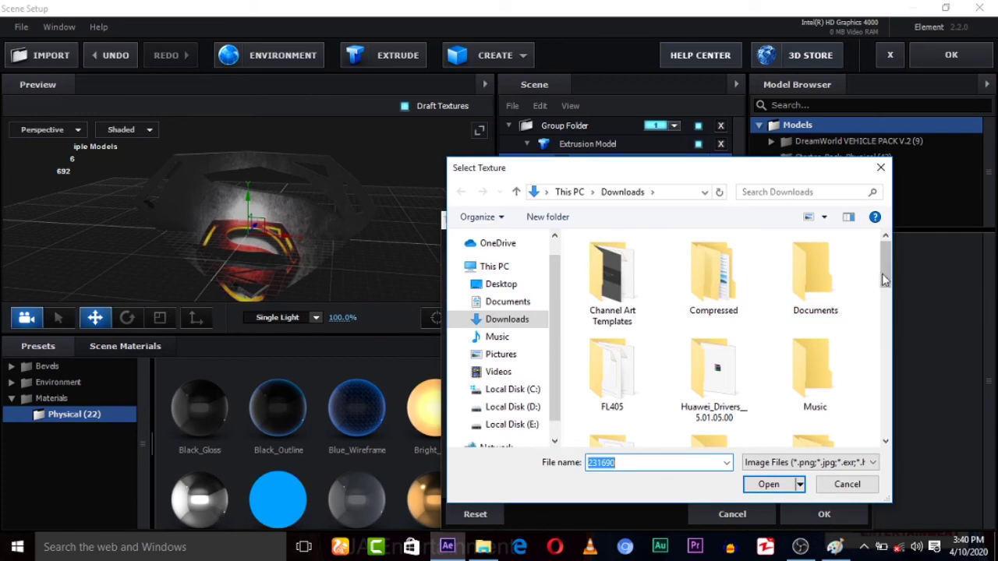
pyautogui.moveTo(885, 279); pyautogui.dragTo(899, 327)
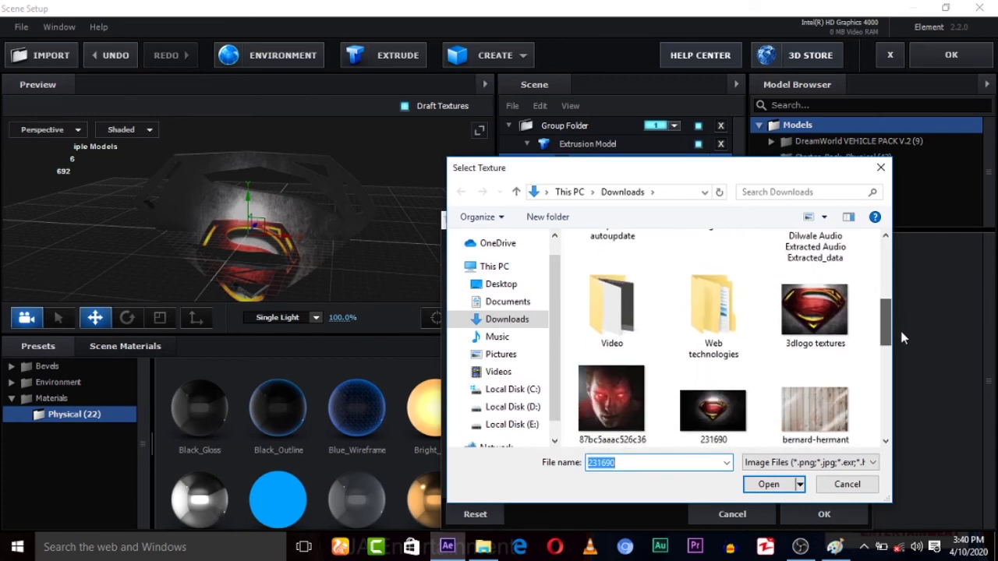
pyautogui.doubleClick(828, 332)
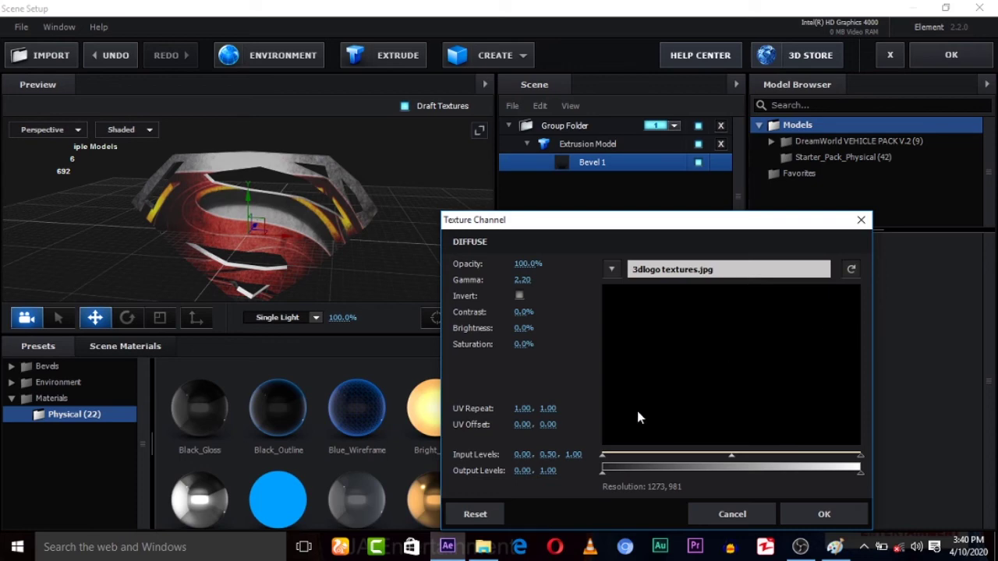
# Step: Refit 3dlogo textures on the bevel with UV repeat 0.93 × 1.44 and offset 0.02 × 0.07
pyautogui.moveTo(548, 408); pyautogui.dragTo(589, 420)
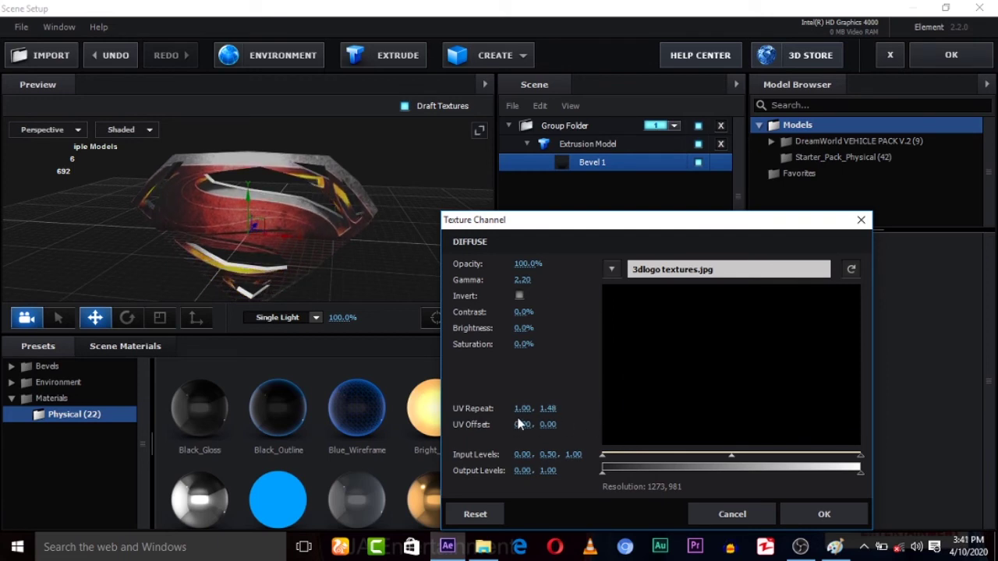
pyautogui.moveTo(520, 411); pyautogui.dragTo(524, 411)
pyautogui.moveTo(521, 424)
pyautogui.mouseDown()
pyautogui.moveTo(539, 430)
pyautogui.moveTo(544, 409)
pyautogui.mouseUp()
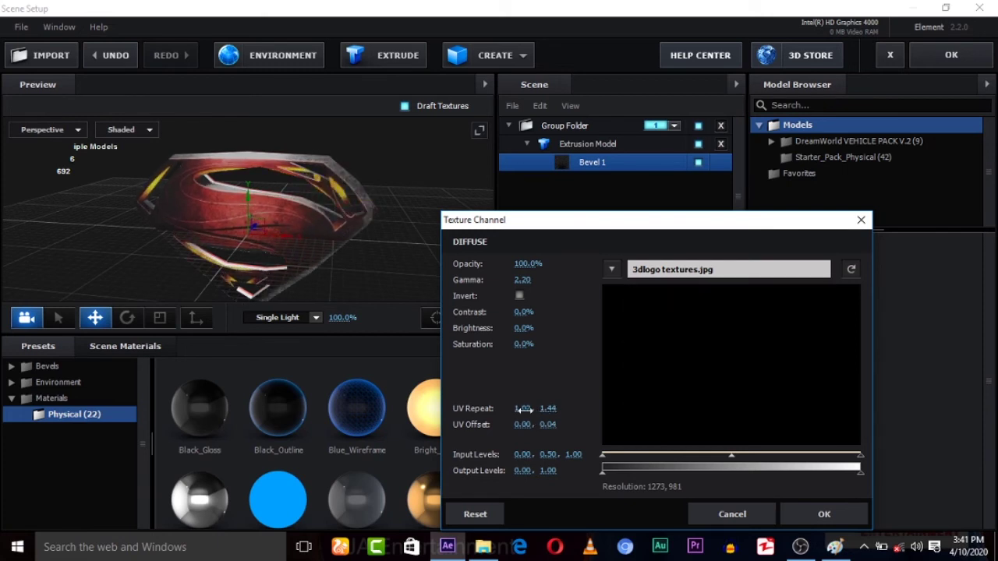
pyautogui.moveTo(523, 409); pyautogui.dragTo(549, 423)
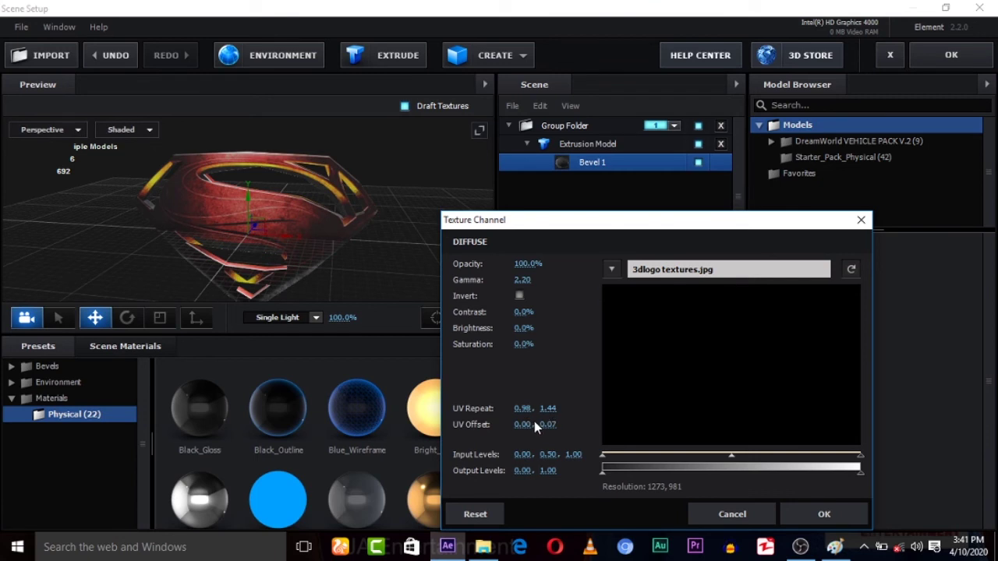
pyautogui.moveTo(523, 425); pyautogui.dragTo(522, 411)
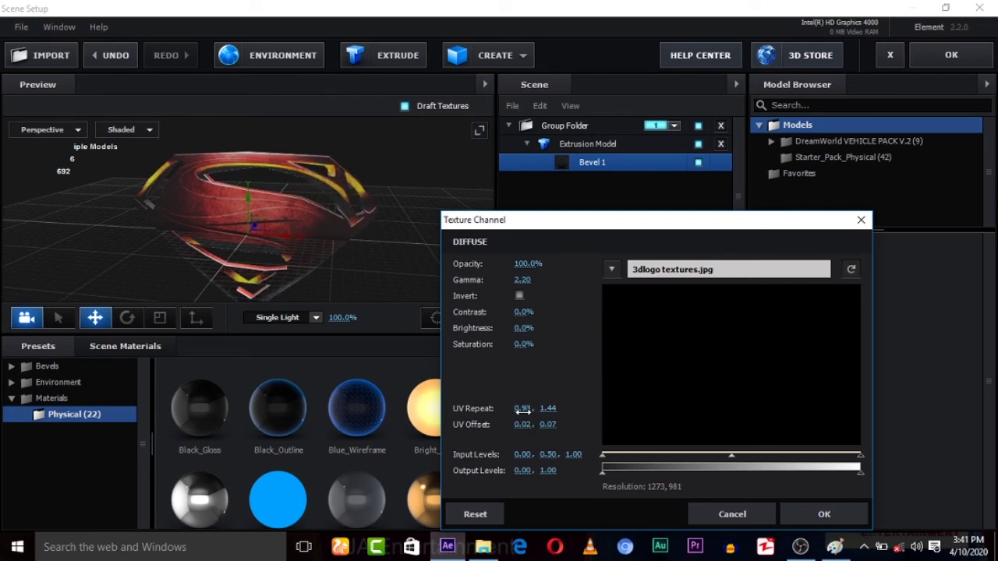
# Step: Apply the texture settings, orbit the preview to inspect the logo, and accept the scene
pyautogui.click(824, 514)
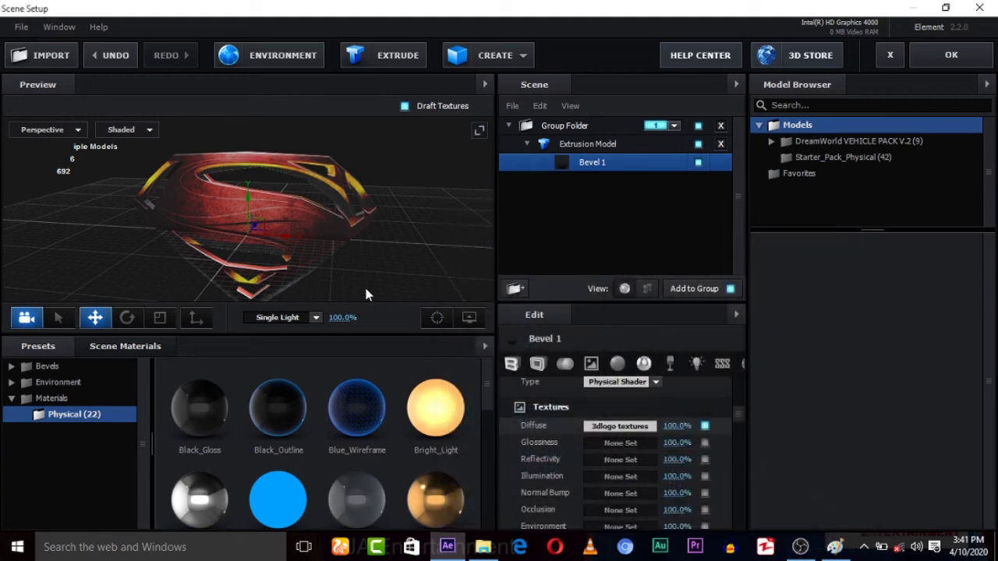
pyautogui.moveTo(383, 258); pyautogui.dragTo(326, 264)
pyautogui.moveTo(198, 275)
pyautogui.mouseDown()
pyautogui.moveTo(398, 253)
pyautogui.moveTo(387, 256)
pyautogui.moveTo(296, 188)
pyautogui.mouseUp()
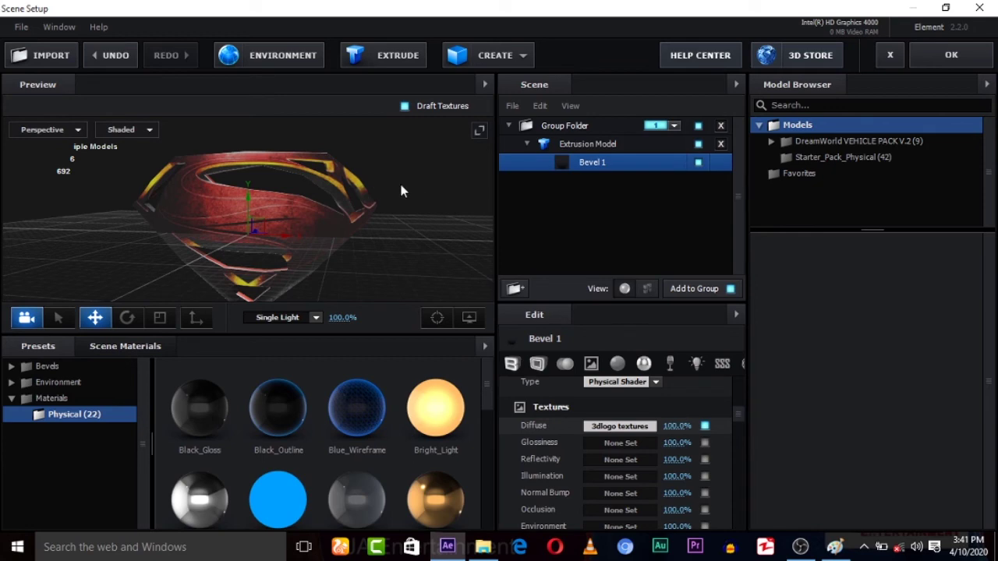
pyautogui.moveTo(402, 190)
pyautogui.mouseDown()
pyautogui.moveTo(311, 209)
pyautogui.moveTo(415, 189)
pyautogui.mouseUp()
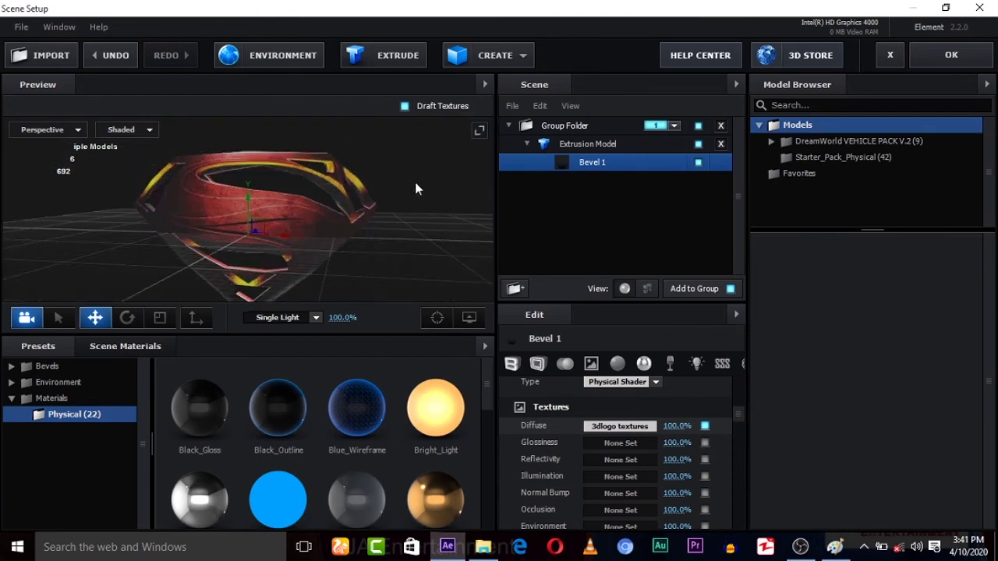
pyautogui.click(966, 55)
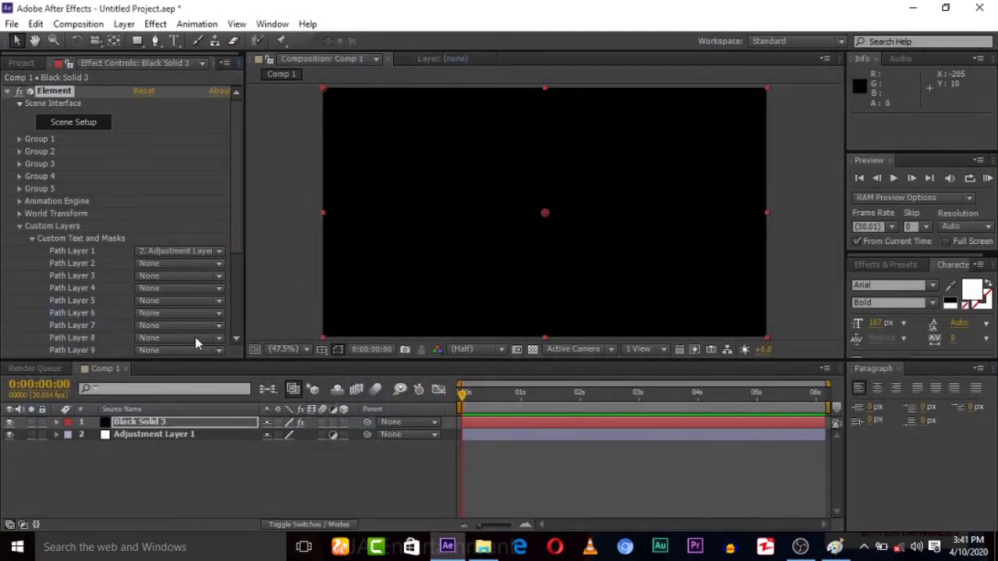
# Step: Create a null that controls Group 1 from the Element group settings
pyautogui.click(19, 226)
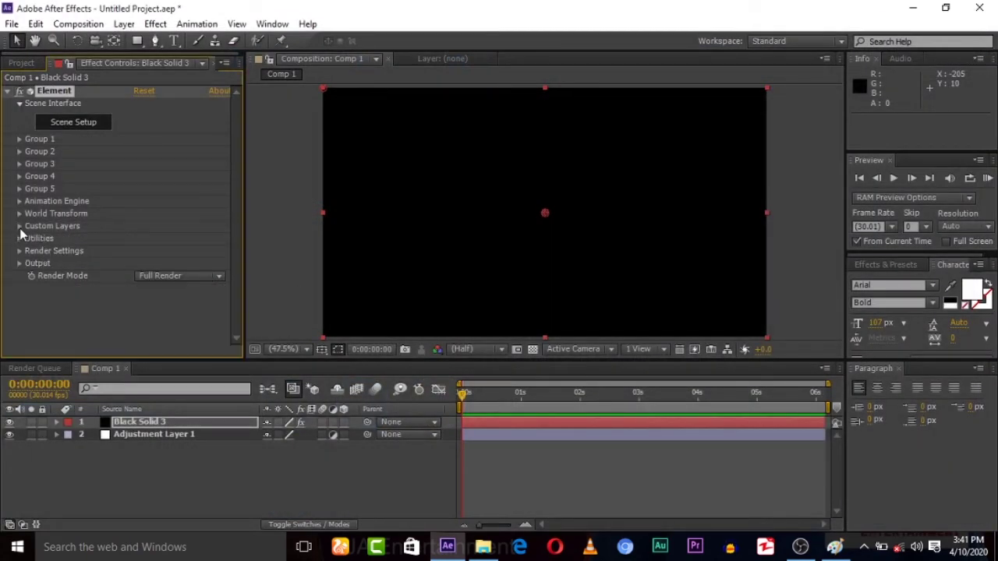
pyautogui.click(19, 140)
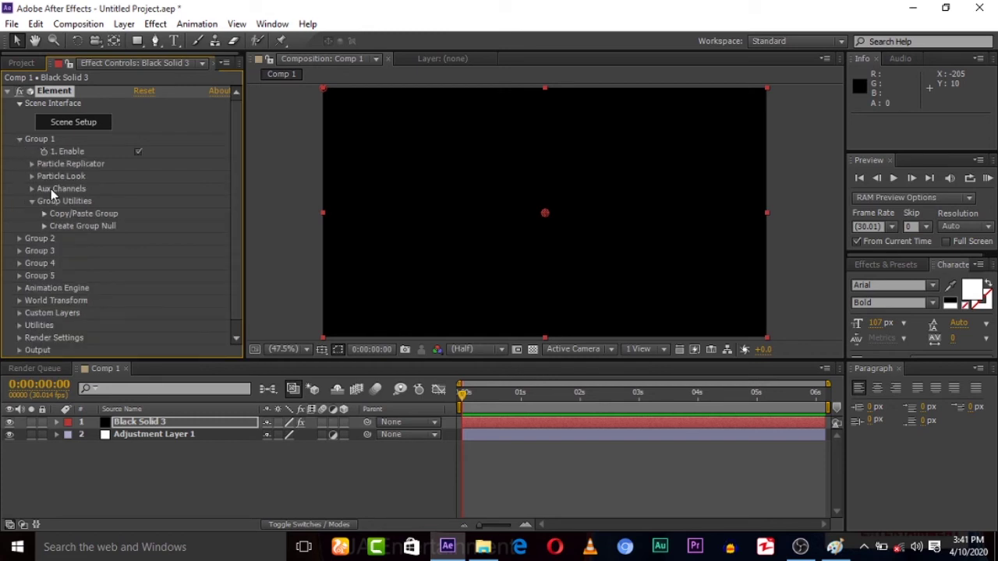
pyautogui.click(45, 226)
pyautogui.click(87, 245)
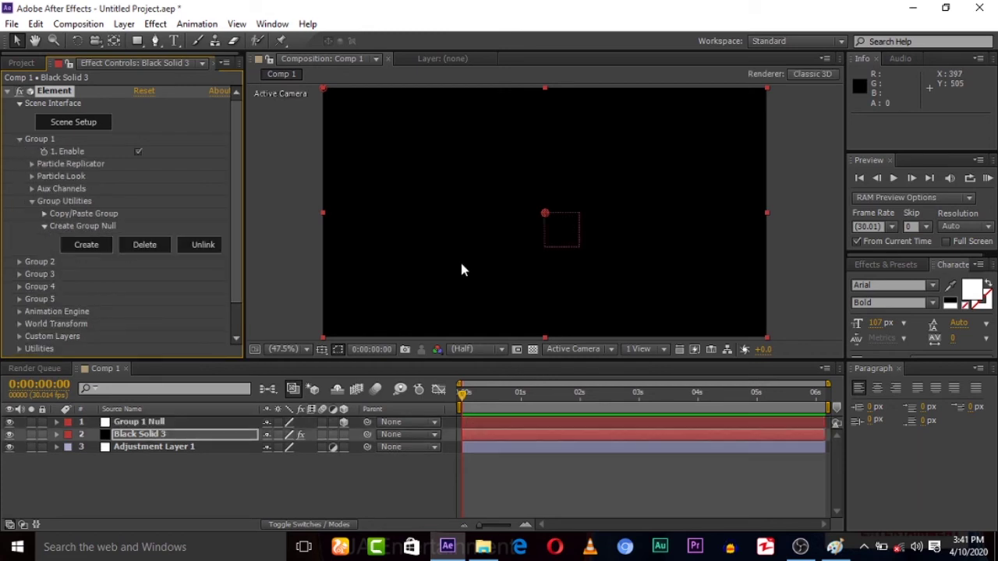
# Step: Nudge Group 1 Null slightly, then reopen Scene Setup on Black Solid 3
pyautogui.click(156, 425)
pyautogui.moveTo(554, 231); pyautogui.dragTo(549, 221)
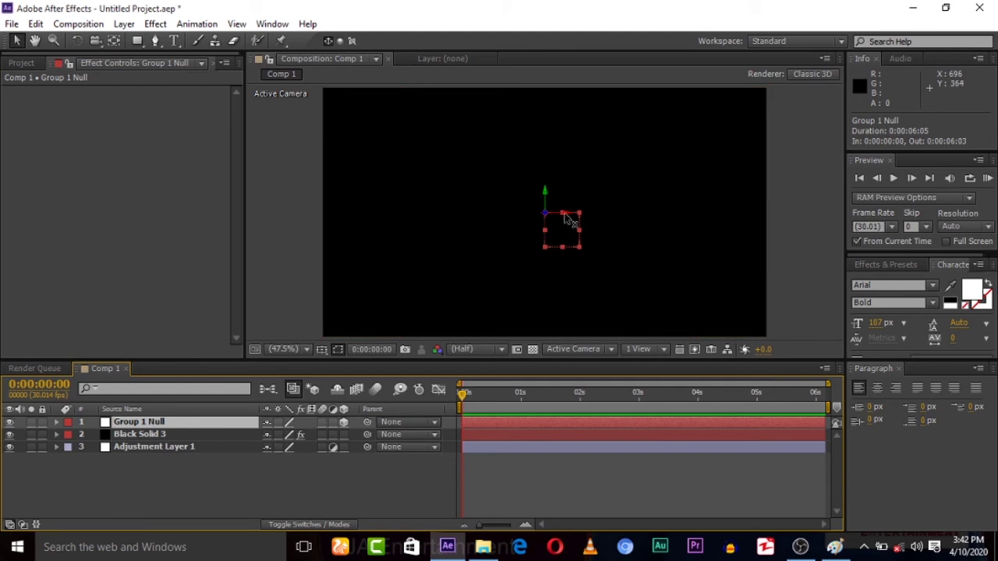
pyautogui.click(548, 221)
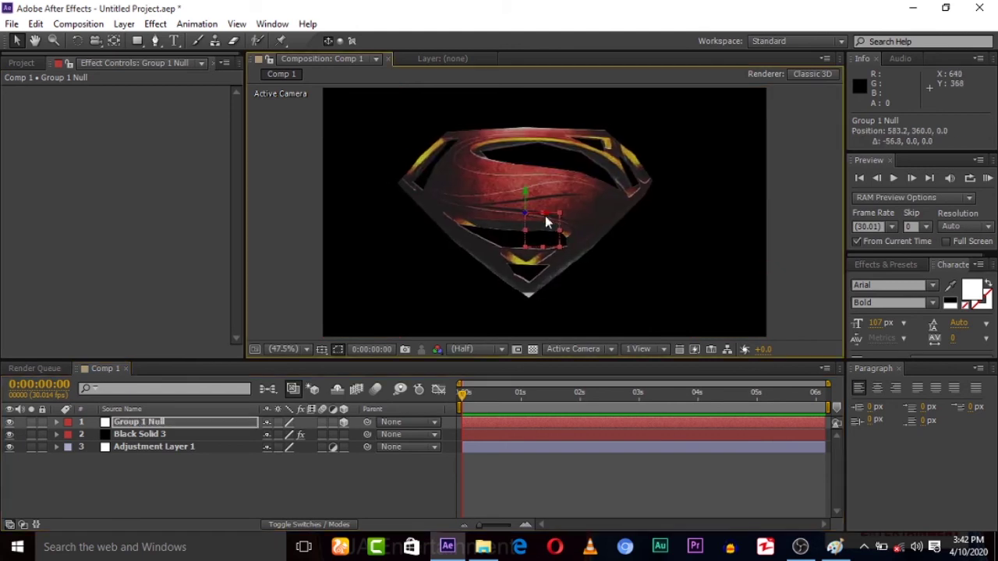
pyautogui.click(142, 434)
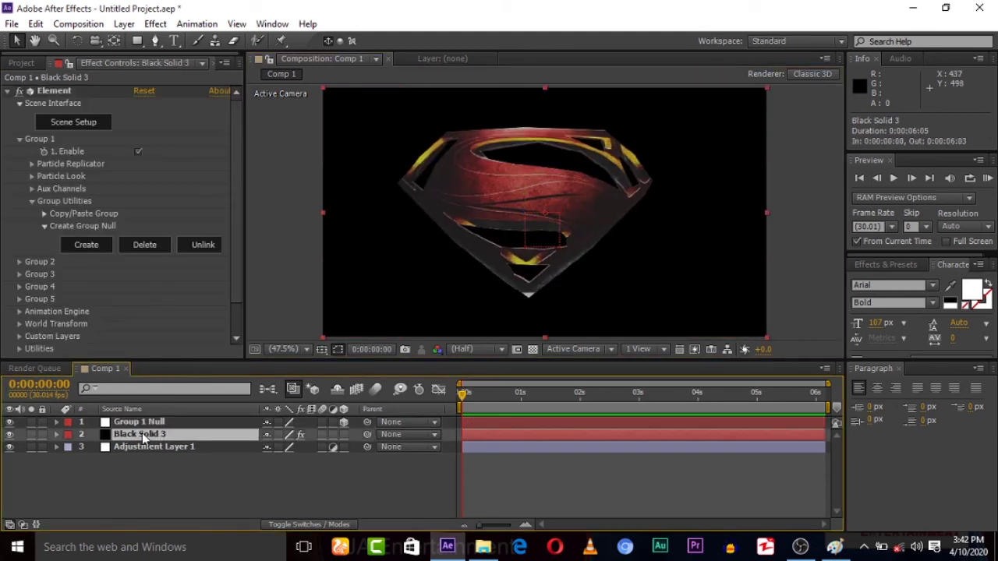
pyautogui.click(94, 123)
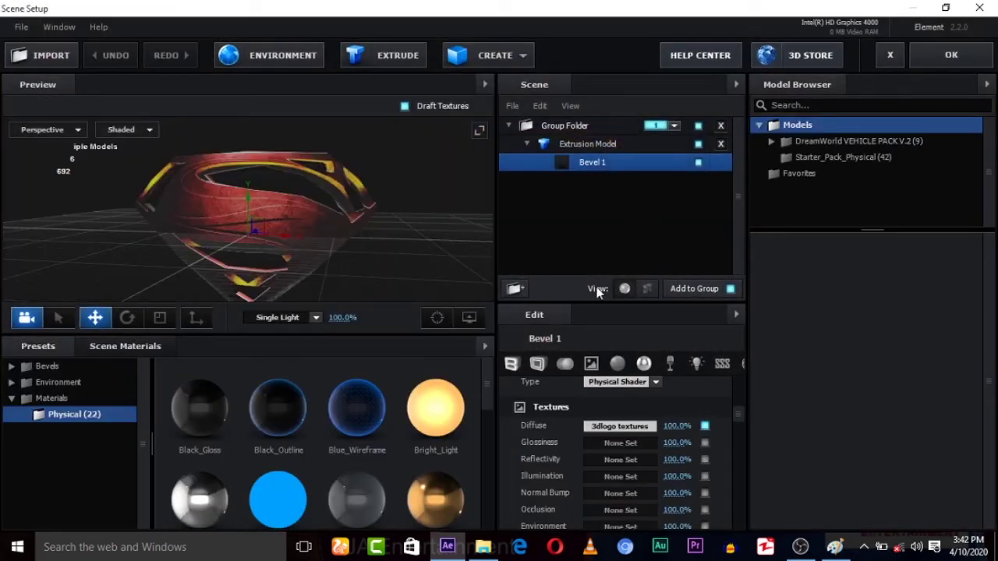
# Step: Set the diffuse texture's contrast to 0% and brightness to 9%, then confirm
pyautogui.click(650, 427)
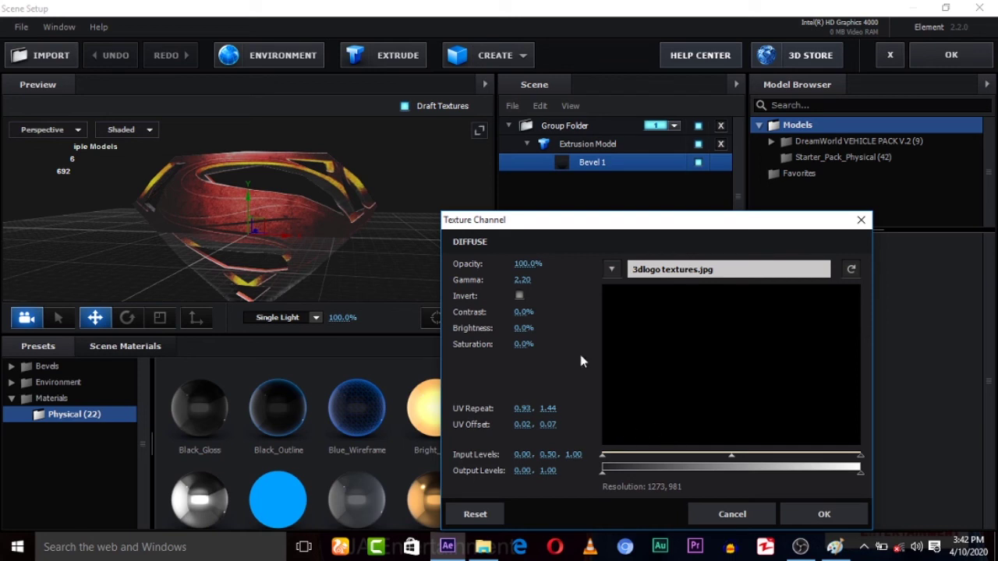
pyautogui.moveTo(527, 311); pyautogui.dragTo(508, 315)
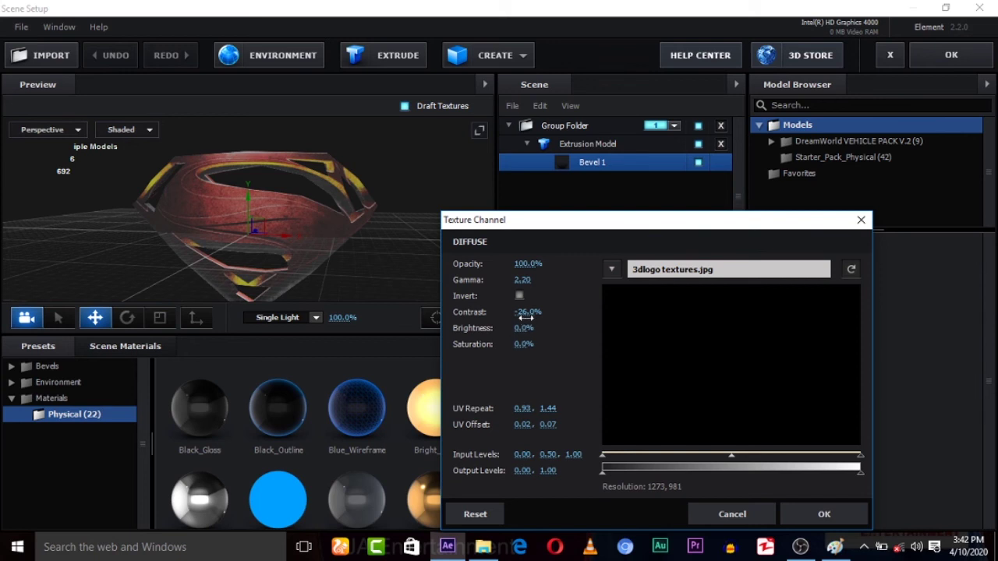
pyautogui.click(527, 312)
pyautogui.moveTo(524, 330); pyautogui.dragTo(527, 332)
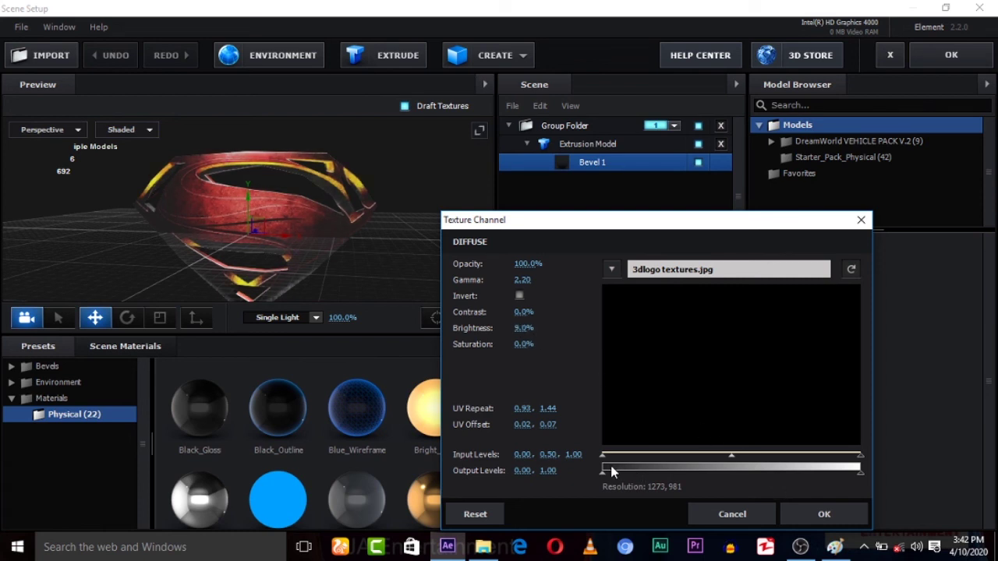
pyautogui.click(797, 513)
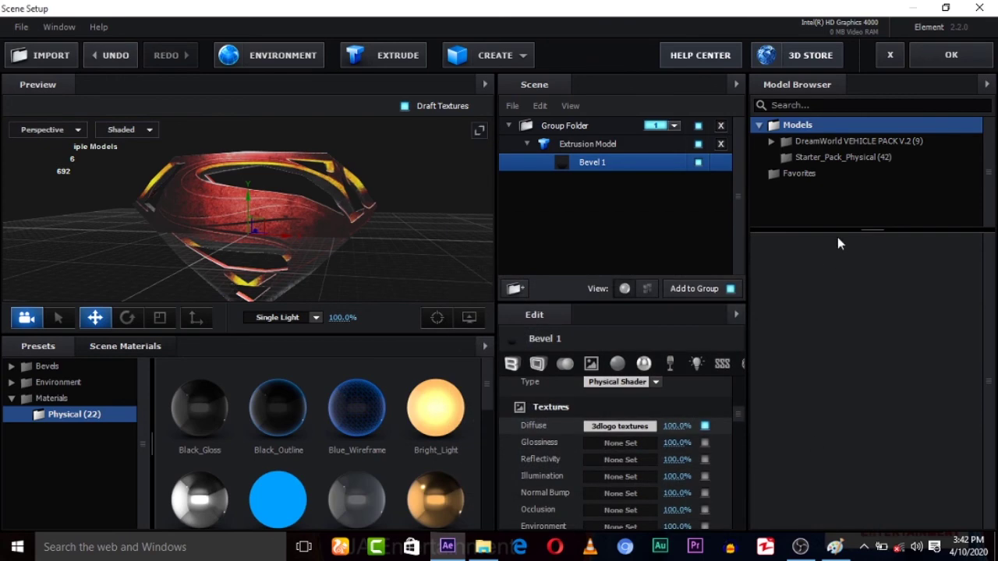
# Step: Close Scene Setup and move Group 1 Null to Z position -1475
pyautogui.click(933, 45)
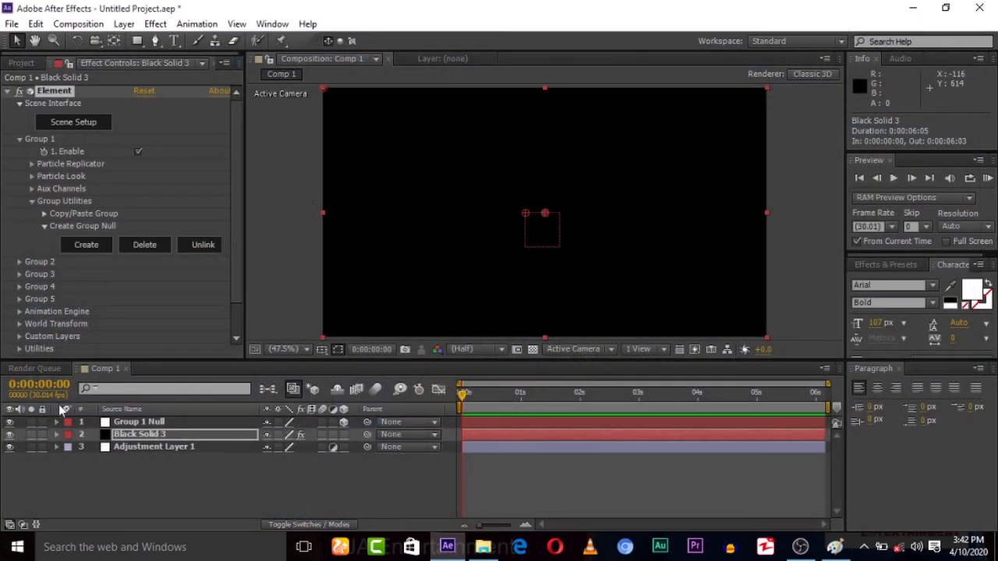
pyautogui.click(122, 424)
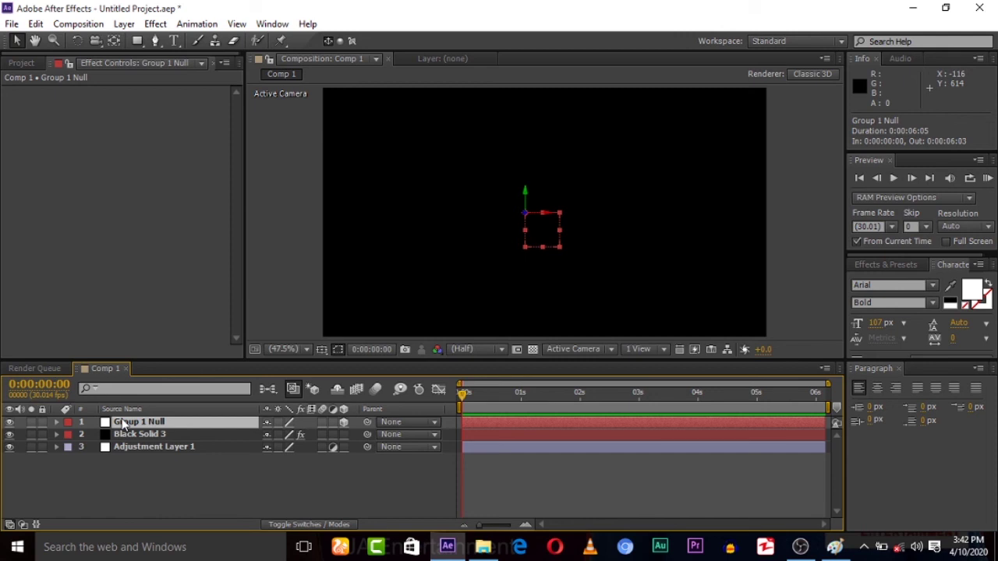
pyautogui.press('p')
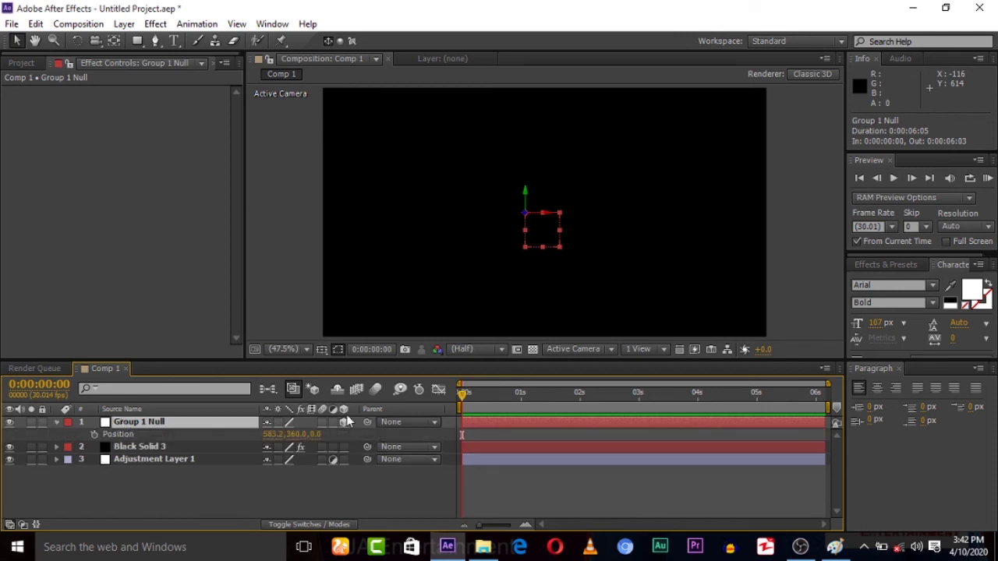
pyautogui.moveTo(315, 434); pyautogui.dragTo(75, 437)
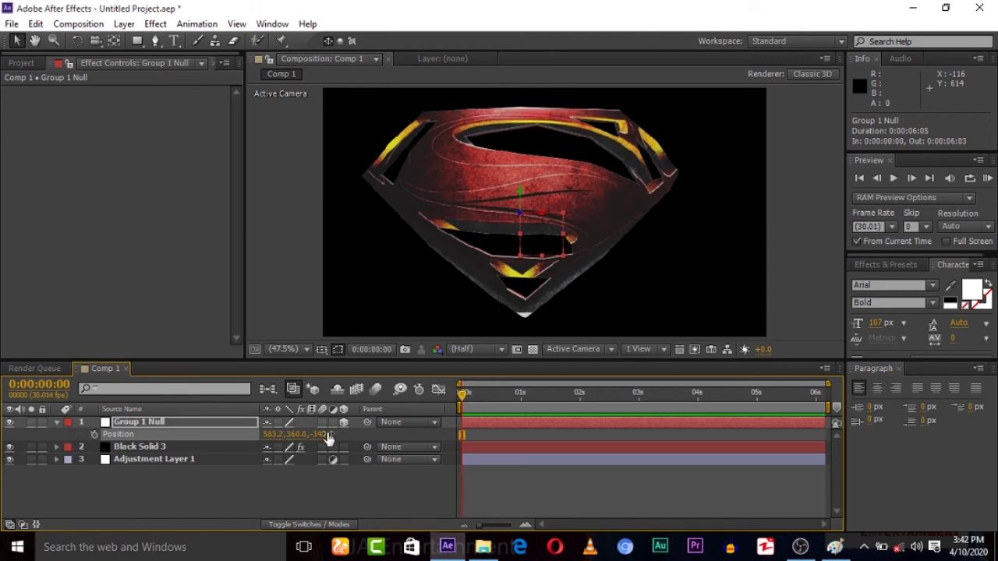
pyautogui.moveTo(320, 434); pyautogui.dragTo(235, 436)
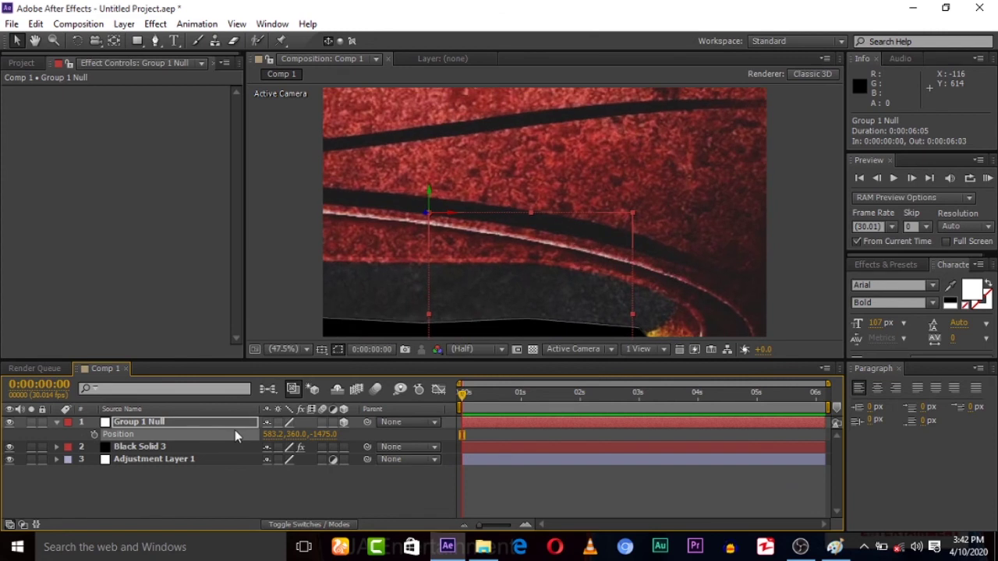
# Step: Rotate Group 1 Null to X -79°, Y -34° and keyframe its rotations at 0 s
pyautogui.press('r')
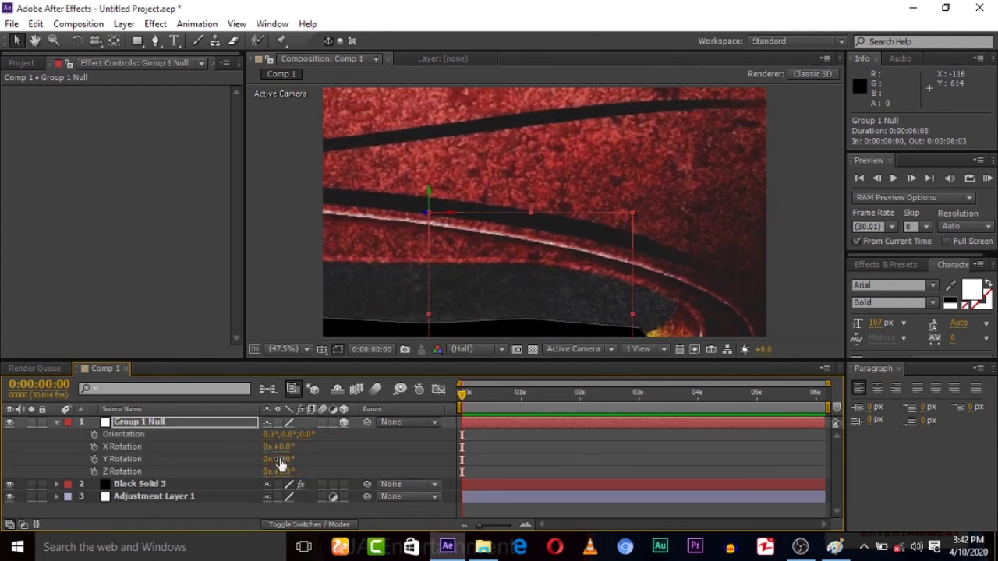
pyautogui.moveTo(275, 459)
pyautogui.mouseDown()
pyautogui.moveTo(259, 466)
pyautogui.moveTo(242, 441)
pyautogui.moveTo(219, 438)
pyautogui.mouseUp()
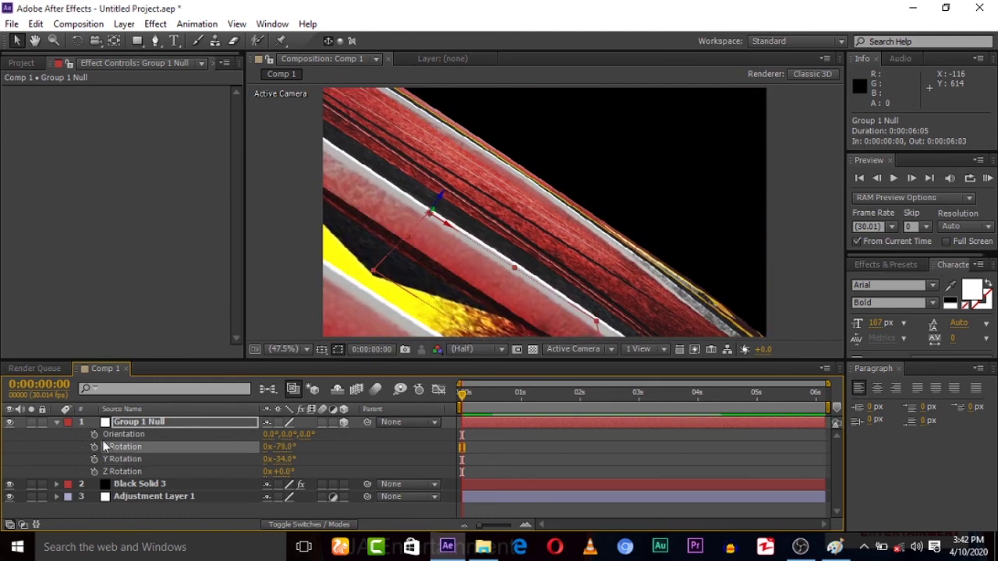
pyautogui.click(94, 447)
pyautogui.click(96, 466)
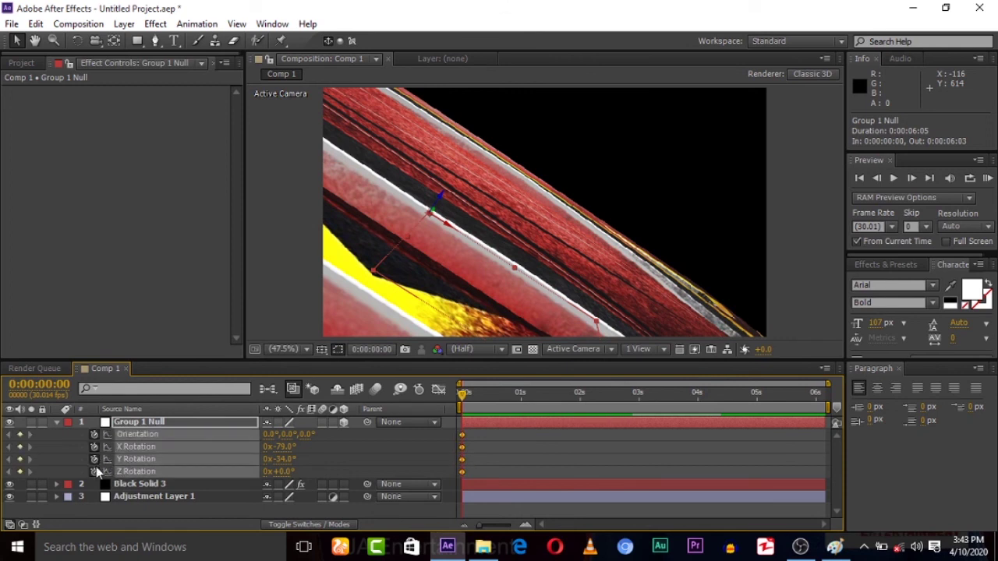
# Step: Keyframe Group 1 Null's Position from 0 s, moving it to Z 335 at 0:00:03:11
pyautogui.press('p')
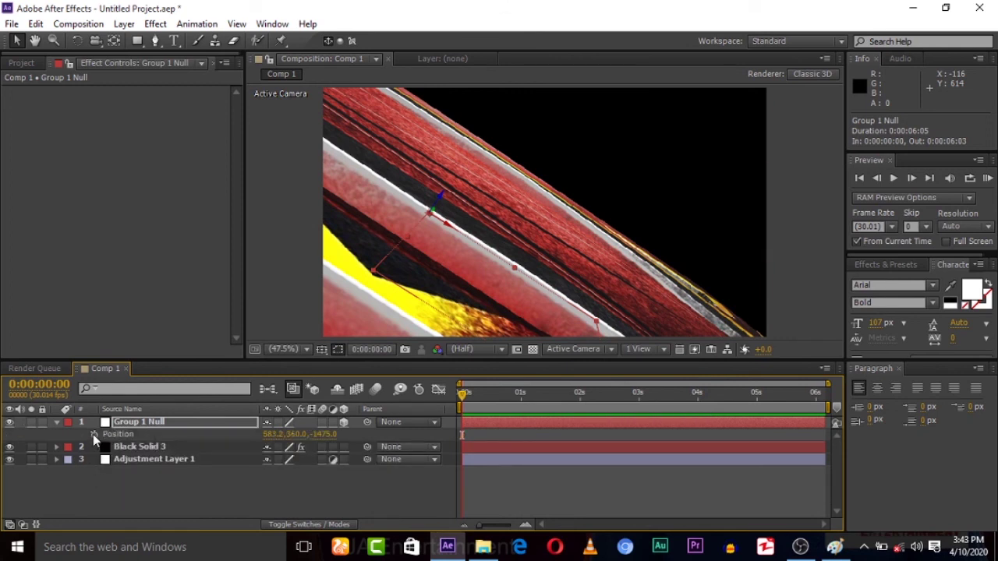
pyautogui.click(92, 434)
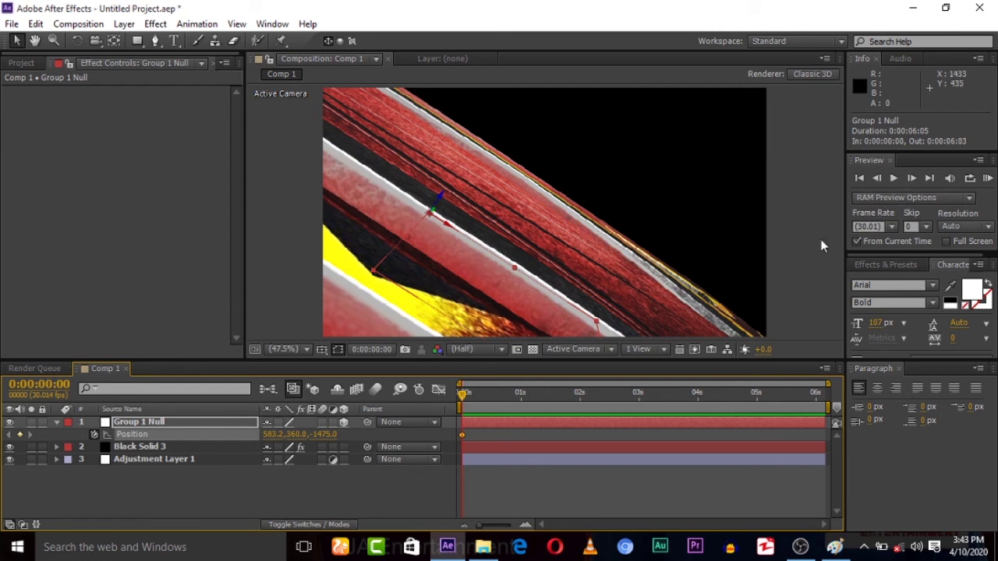
pyautogui.click(662, 393)
pyautogui.moveTo(329, 435); pyautogui.dragTo(433, 421)
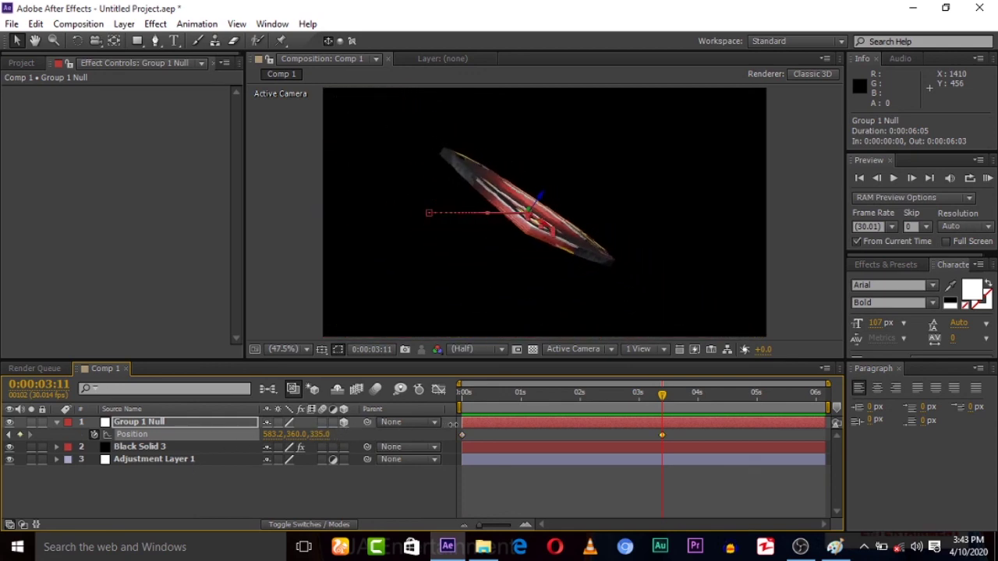
# Step: Set the null's X and Y Rotation to 0° at 3:11, then preview from the start
pyautogui.press('r')
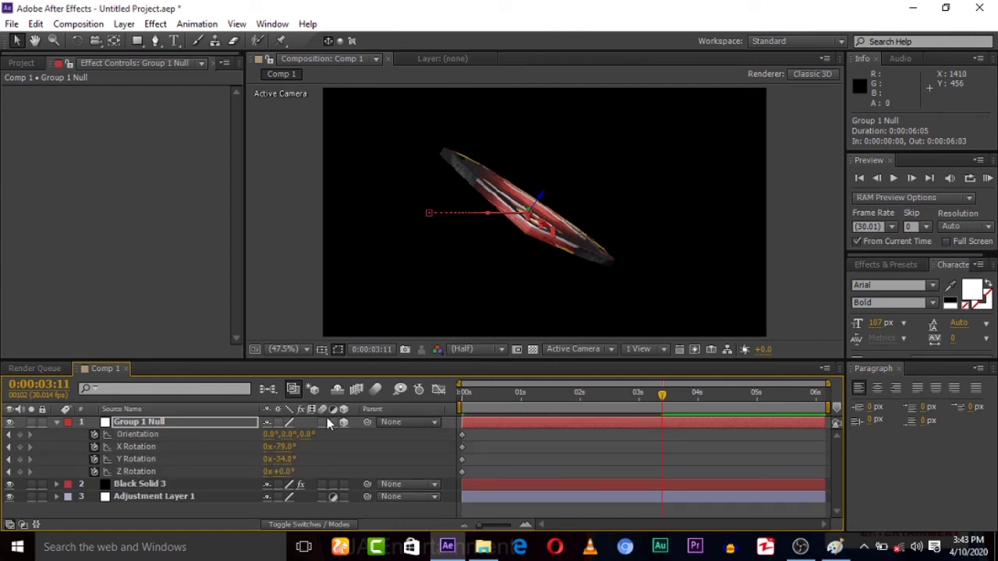
pyautogui.click(293, 447)
pyautogui.write('+0')
pyautogui.press('Return')
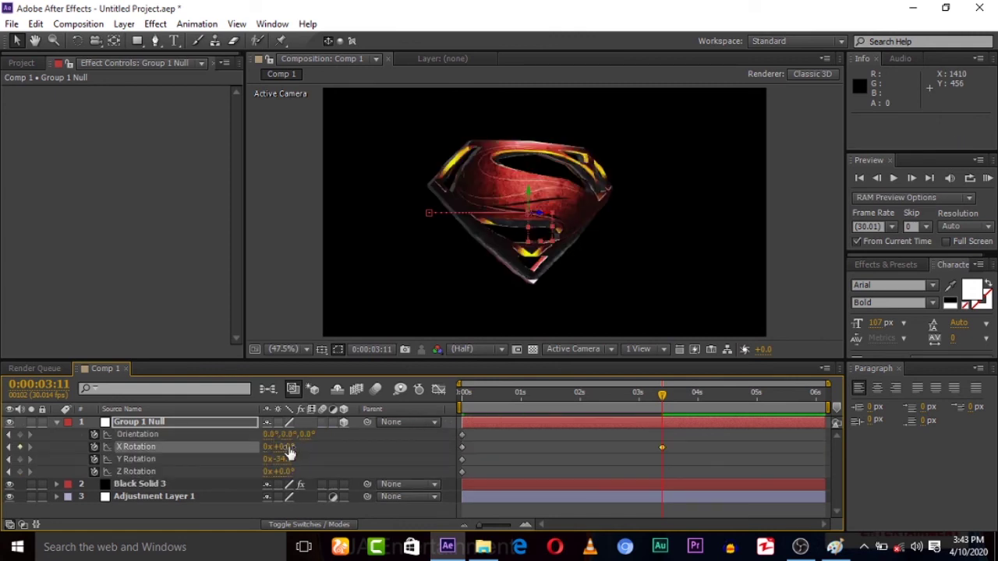
pyautogui.click(288, 457)
pyautogui.write('0')
pyautogui.press('Return')
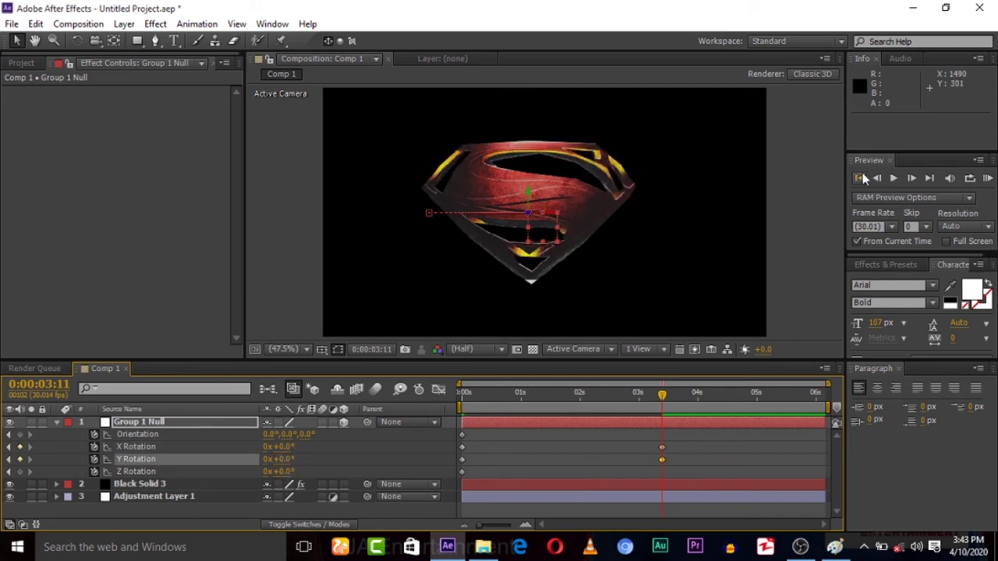
pyautogui.click(859, 178)
pyautogui.click(987, 179)
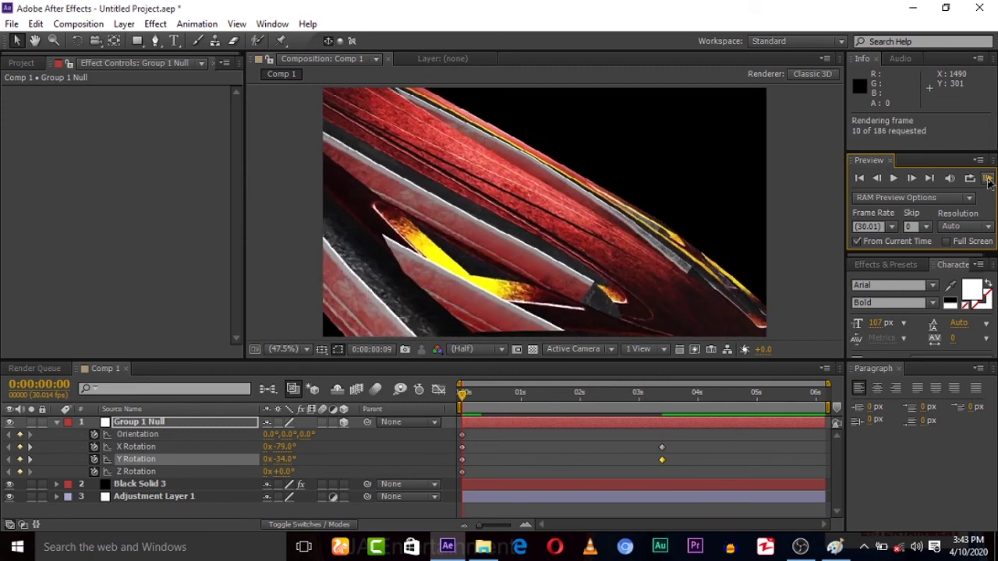